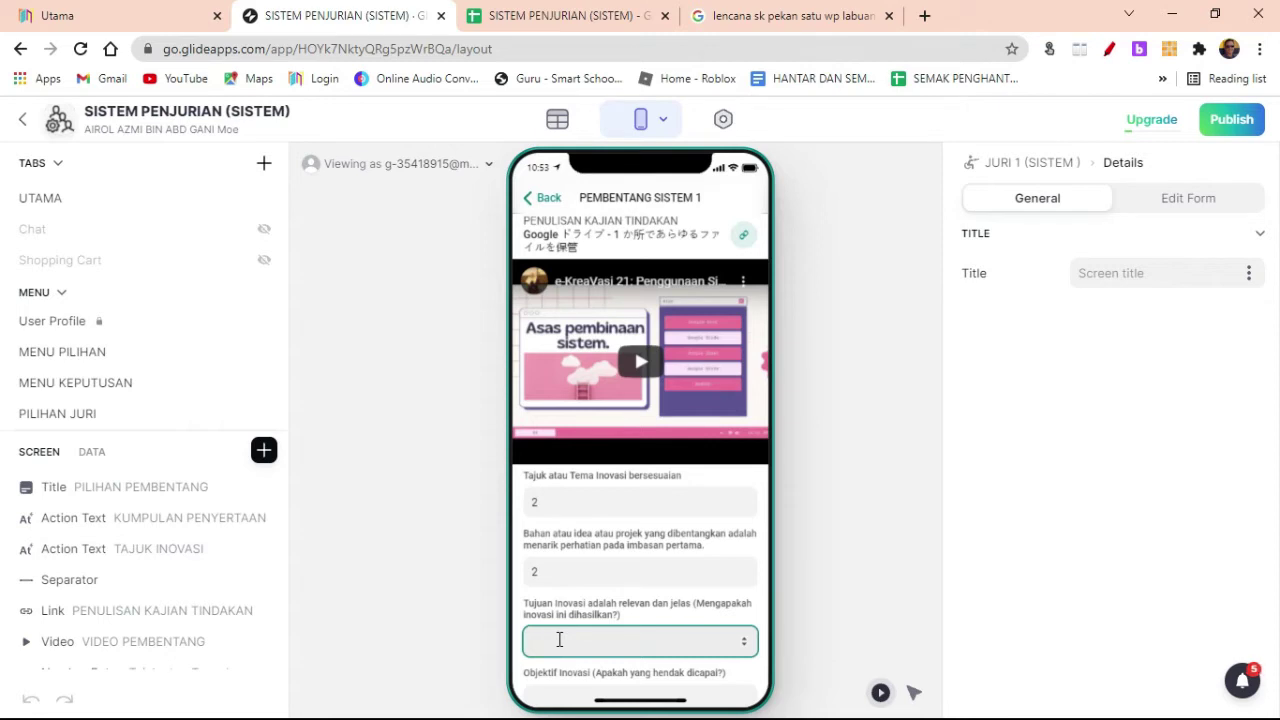
Step: Score the Tujuan criterion 3, correcting the initial entry of 2
key("2")
scroll(548, 640, "down", 1)
left_click(545, 631)
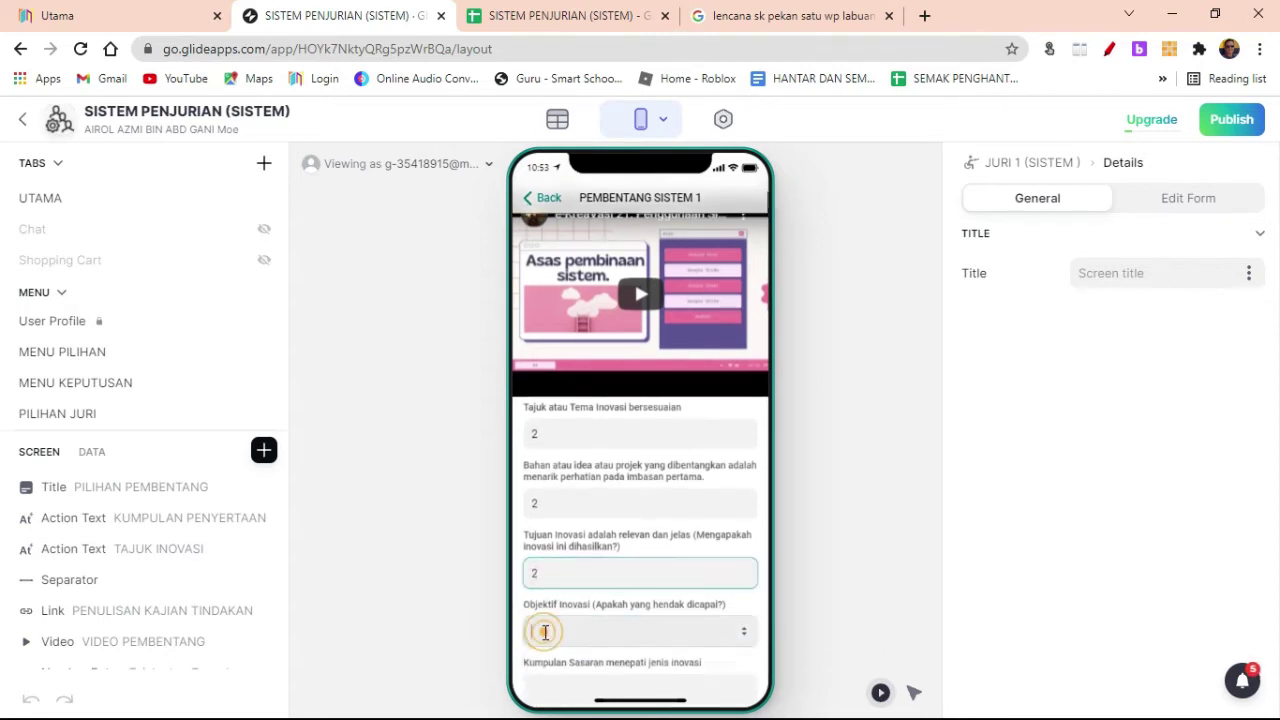
key("shift+Tab")
left_click(556, 577)
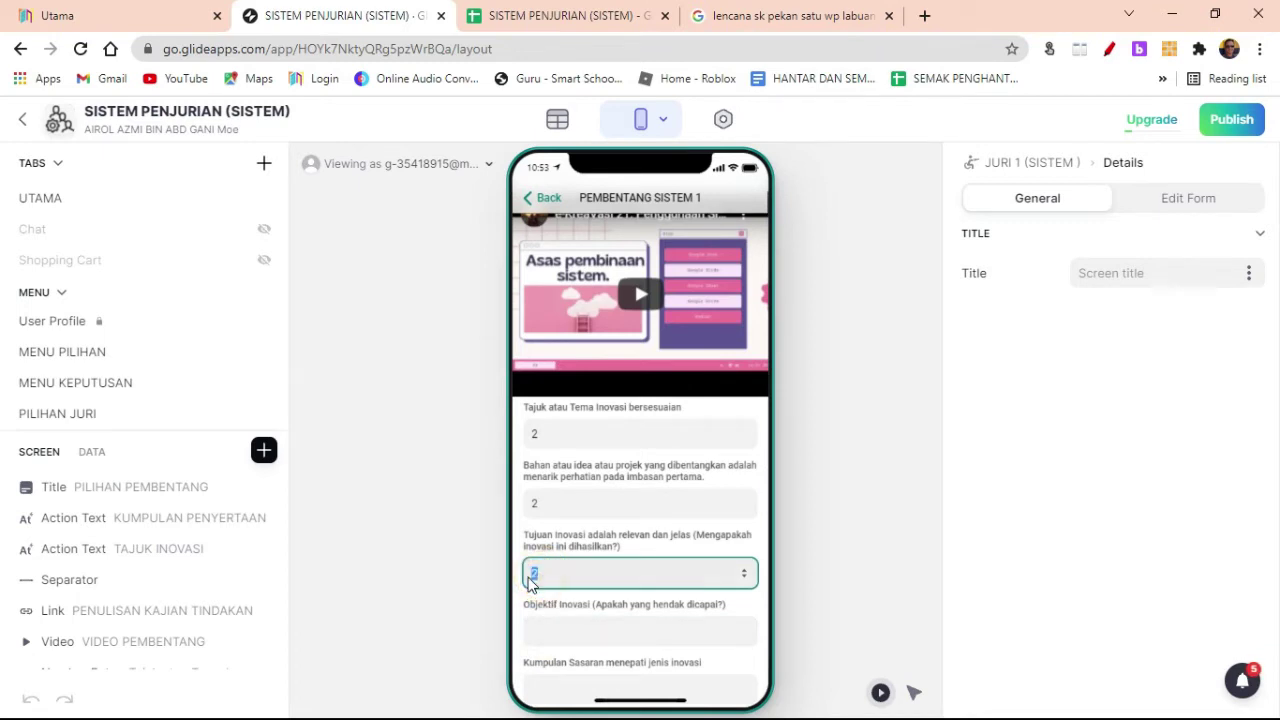
key("3")
Step: Enter 4 for Objektif and lower the too-high Kumpulan Sasaran score to 2
left_click(563, 628)
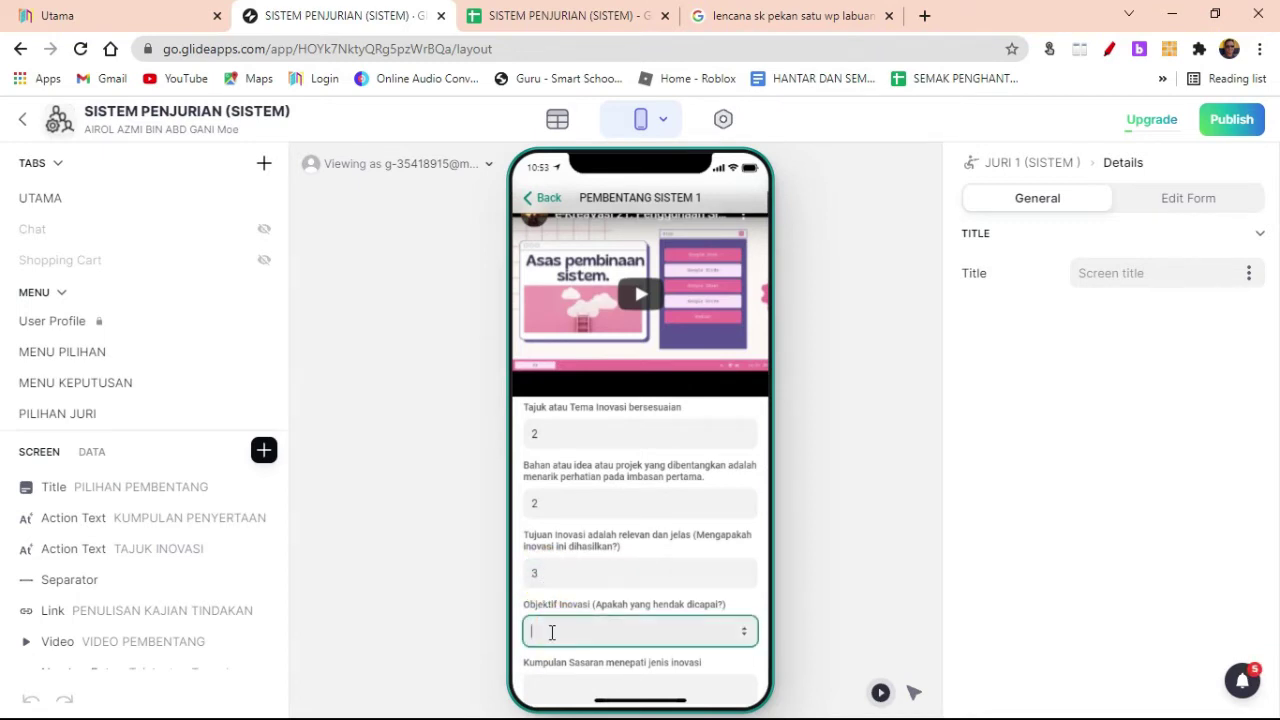
scroll(558, 655, "down", 2)
left_click(537, 550)
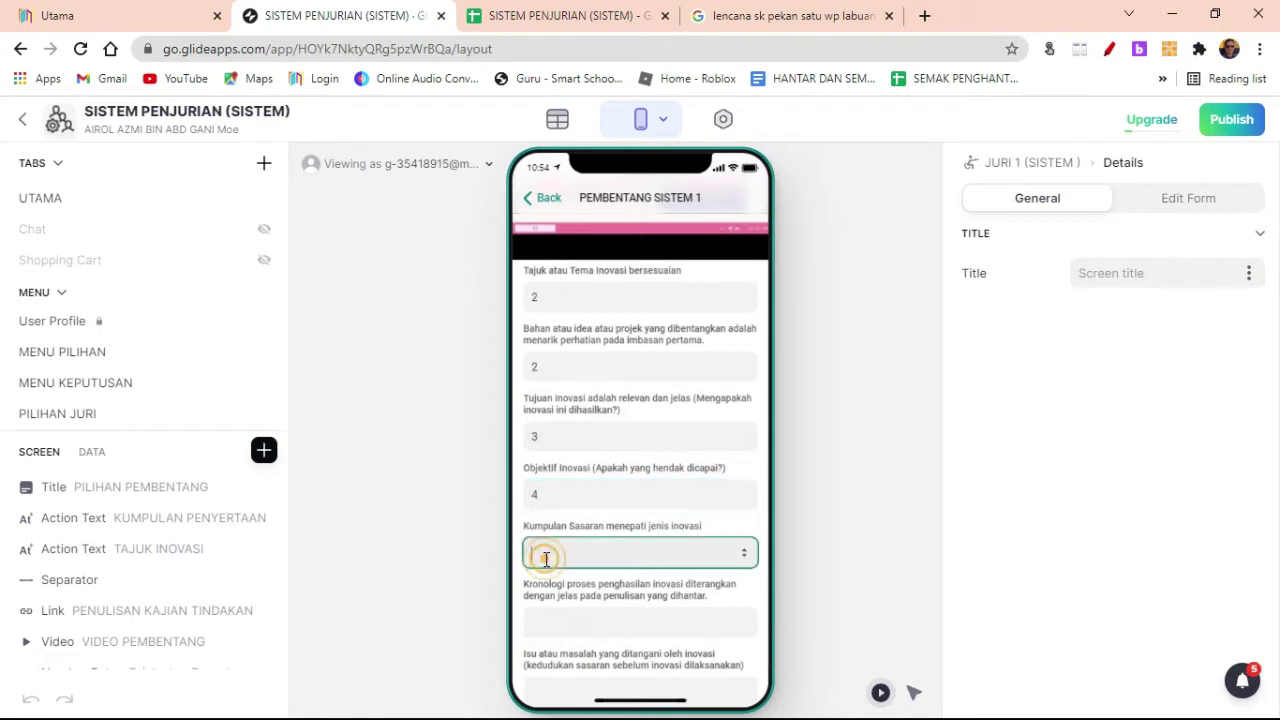
type("4")
left_click(548, 626)
left_click(557, 550)
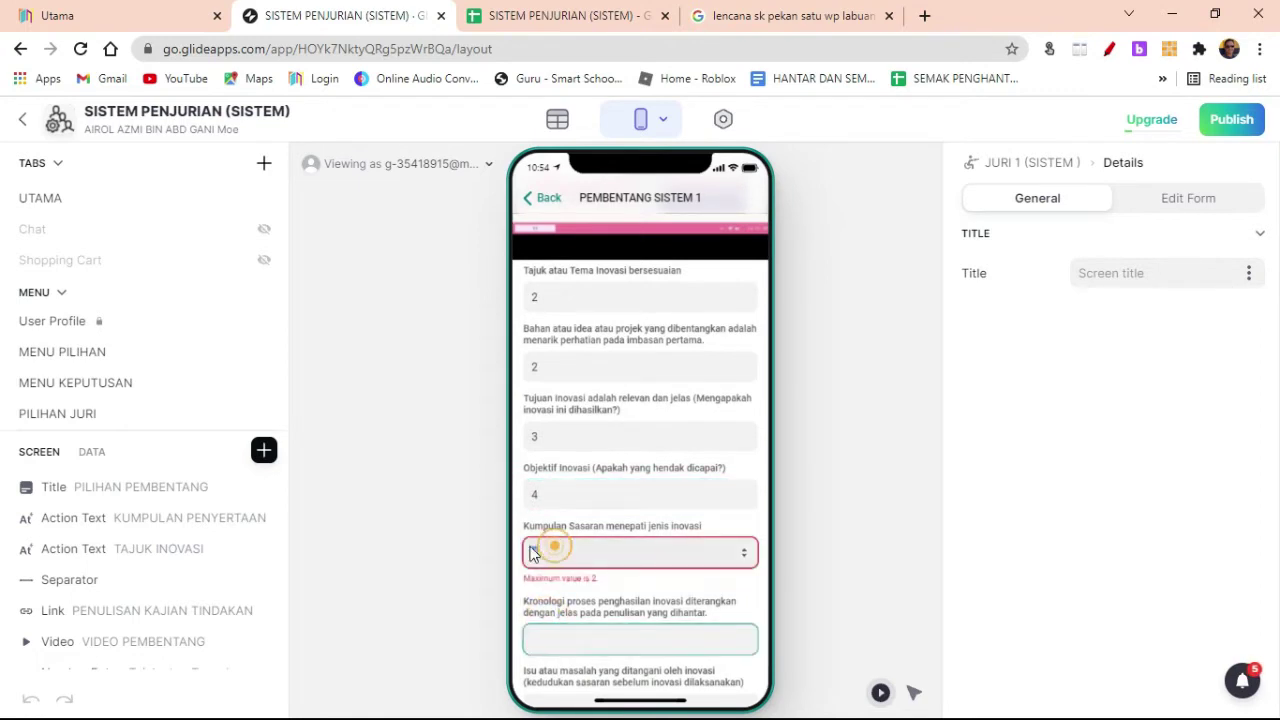
key("2")
Step: Score Kronologi, Isu, Produk and Keaslian 2 each
left_click(540, 620)
key("2")
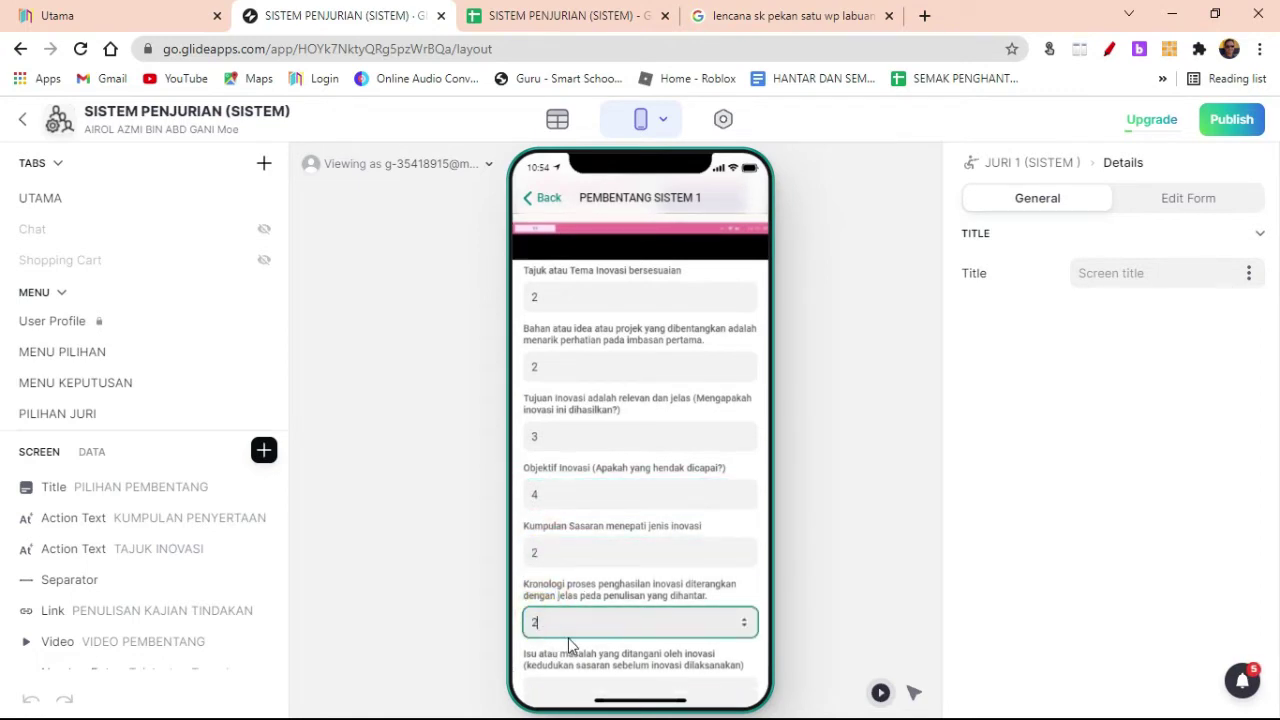
scroll(568, 638, "down", 1)
left_click(551, 632)
key("2")
scroll(552, 647, "down", 3)
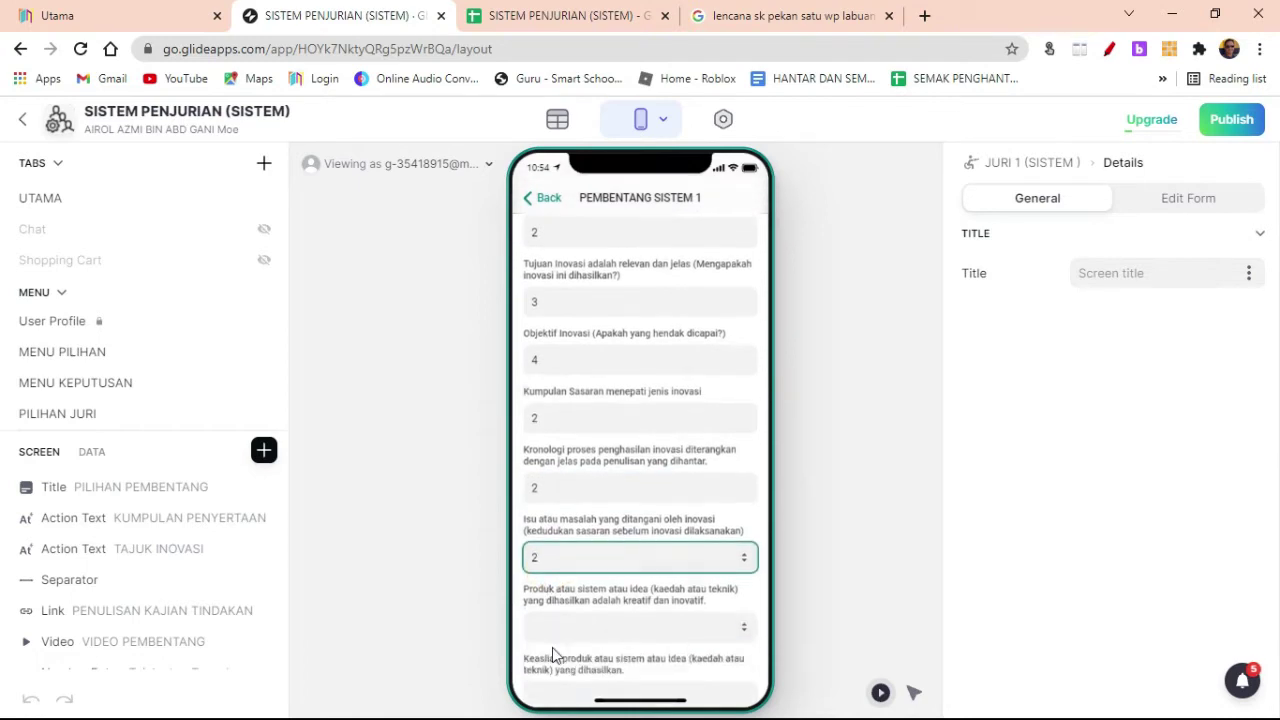
left_click(539, 490)
key("2")
left_click(539, 558)
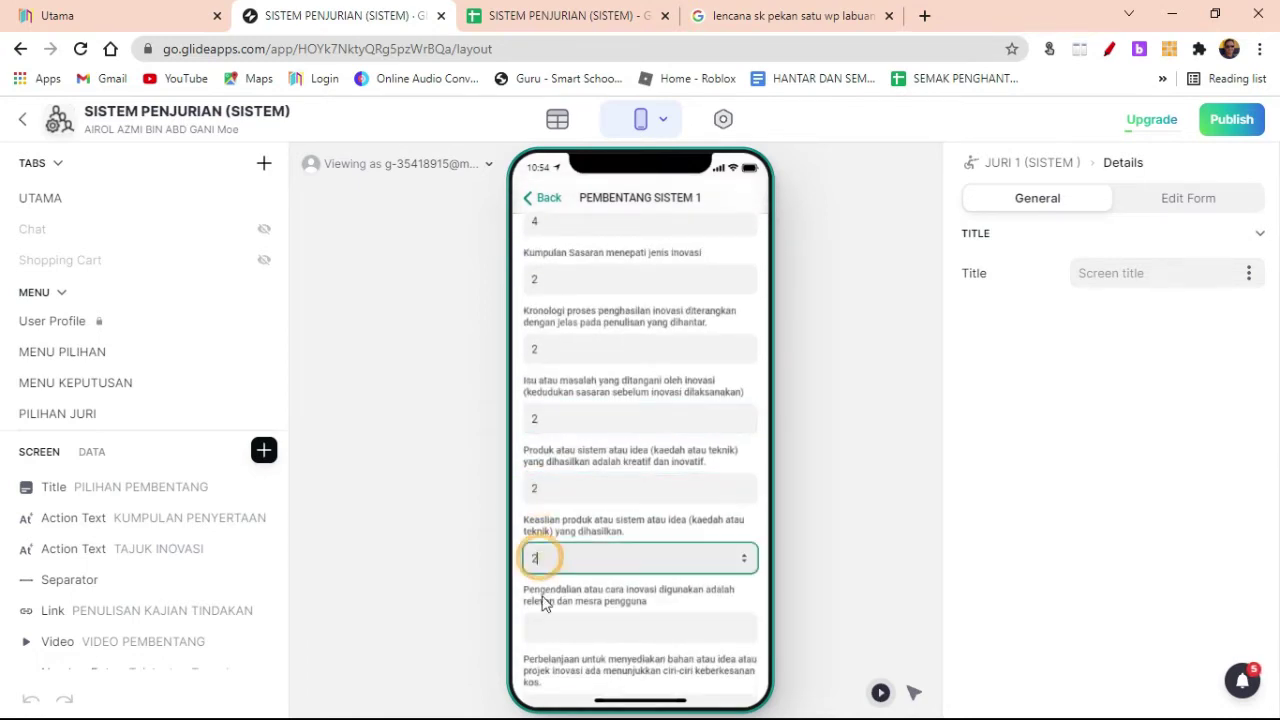
key("2")
Step: Score Perbelanjaan 2 and correct the Pengendalian score from 0 to 2
left_click(537, 626)
key("0")
scroll(540, 631, "down", 2)
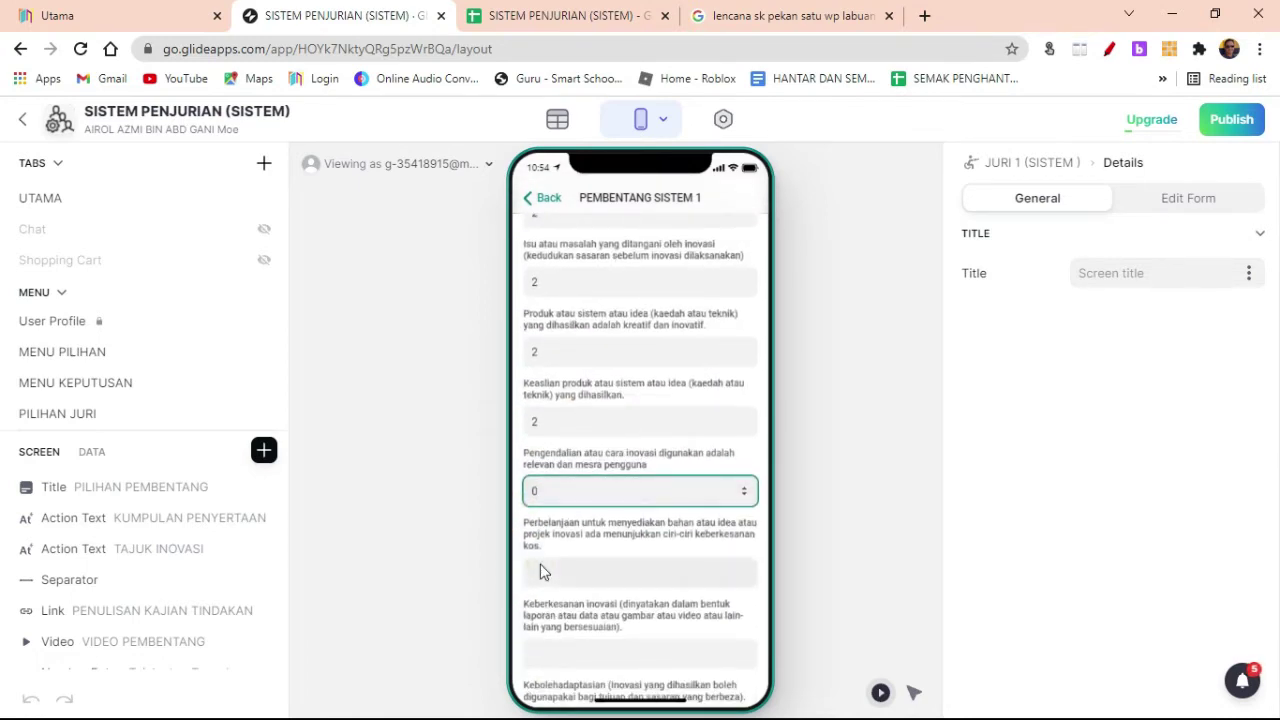
left_click(547, 572)
key("2")
left_click(530, 491)
key("2")
Step: Set Keberkesanan inovasi and Kebolehadaptasian to 2, replacing an invalid -1 score
left_click(551, 650)
scroll(551, 650, "down", 3)
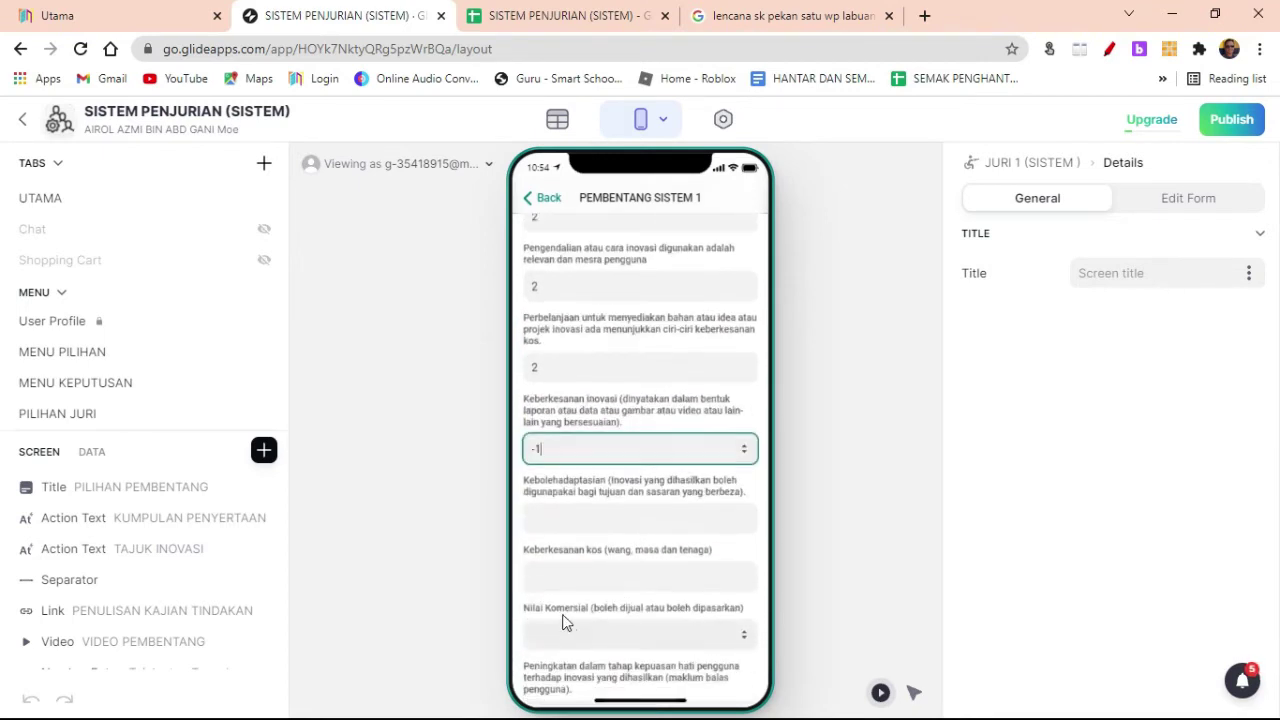
left_click(537, 519)
double_click(538, 450)
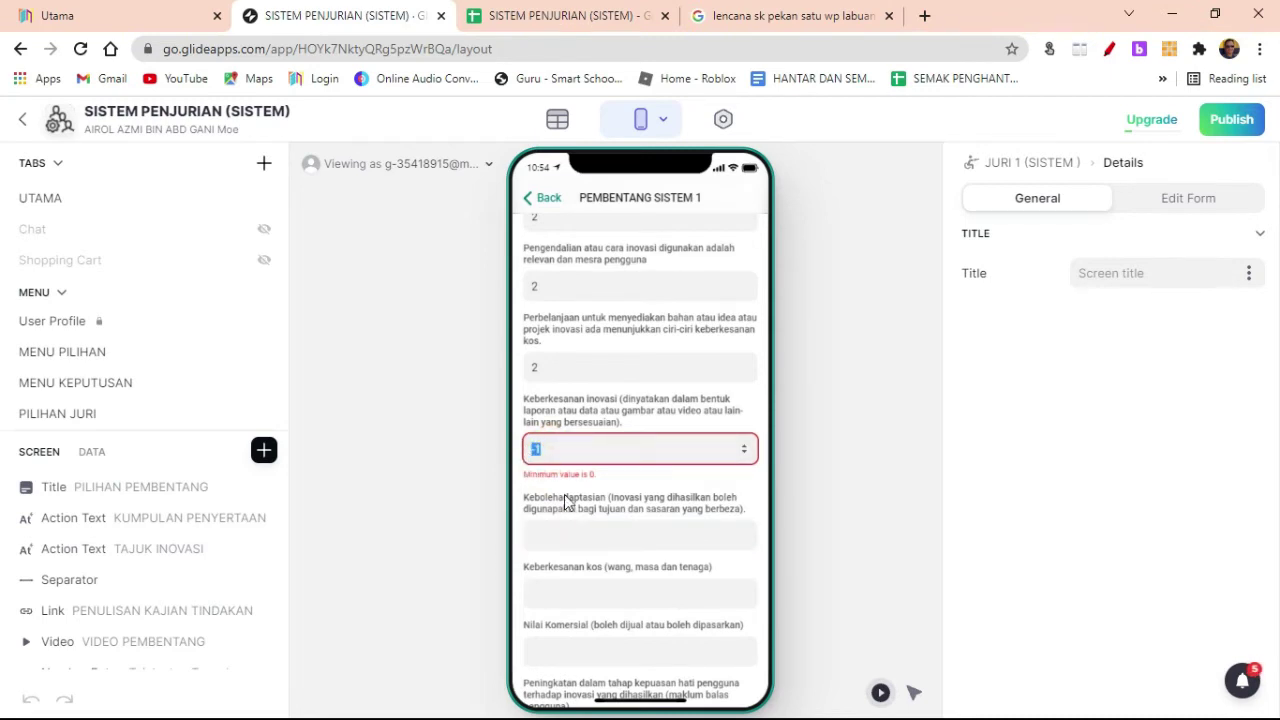
type("2")
left_click(536, 519)
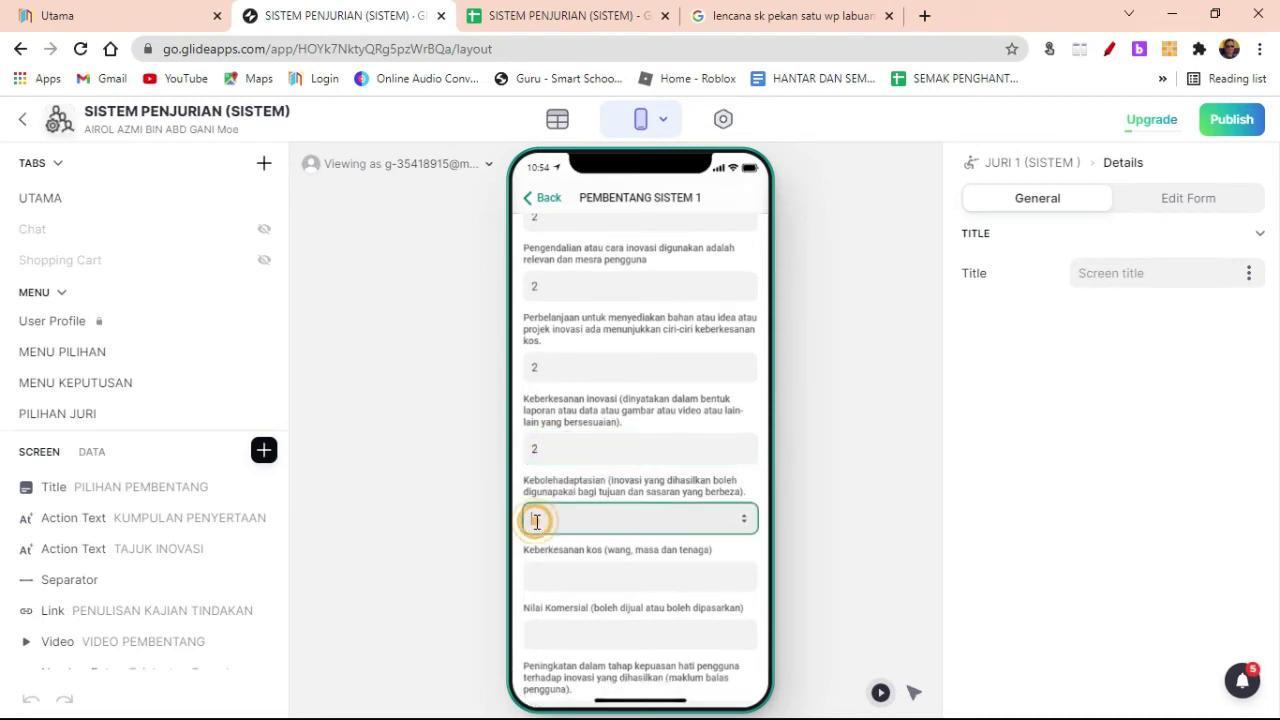
Step: Score Keberkesanan kos (replacing 0), Nilai Komersial and Peningkatan 2 each
left_click(557, 578)
type("0")
scroll(556, 575, "down", 2)
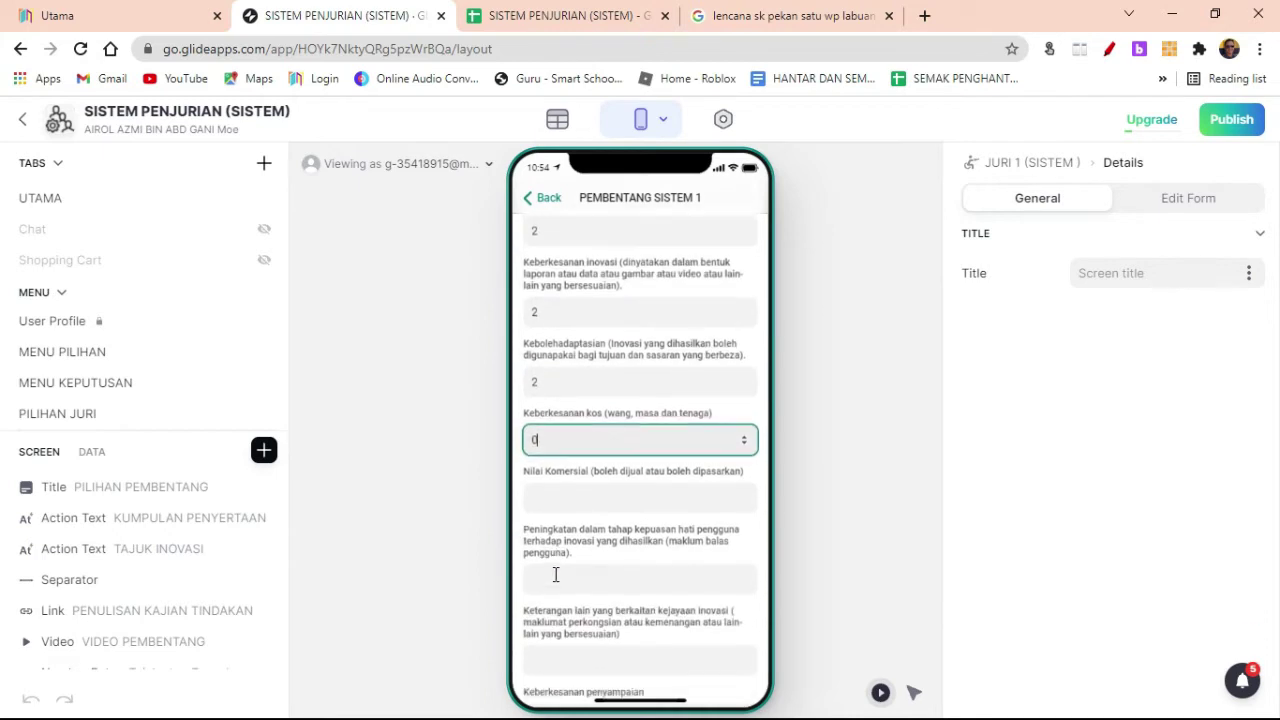
double_click(537, 440)
type("2")
left_click(535, 497)
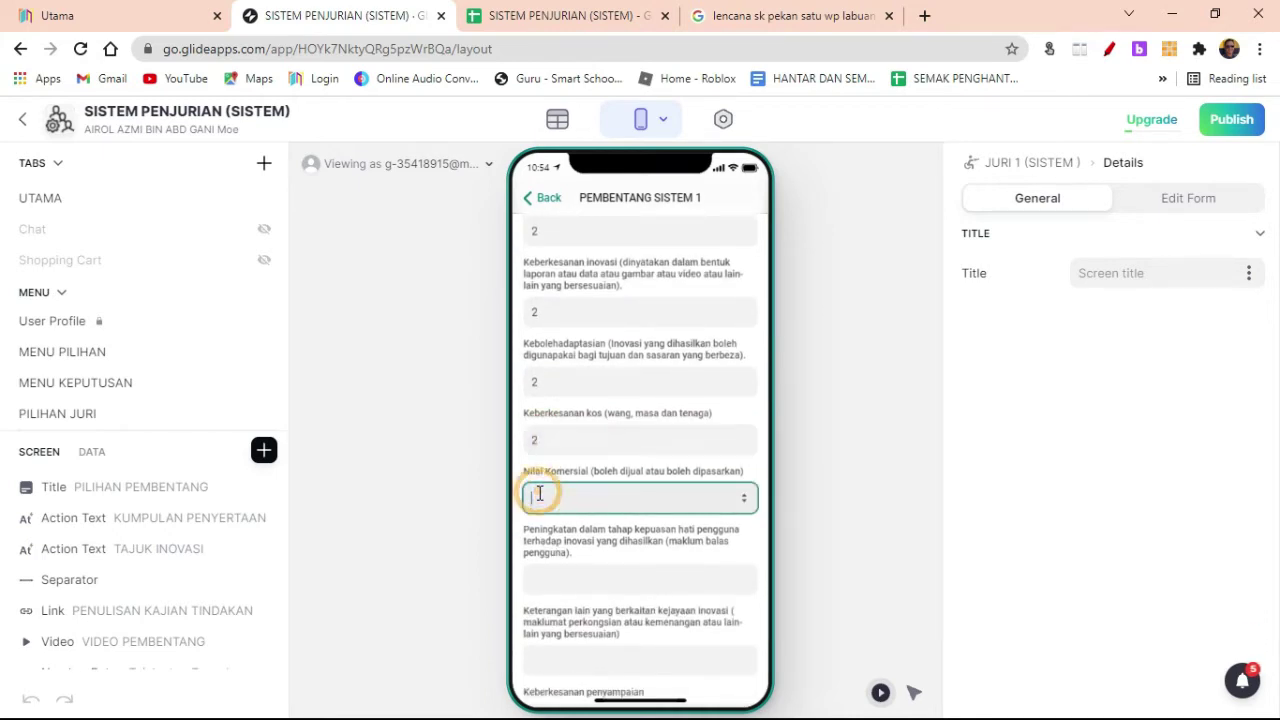
type("2")
left_click(542, 577)
type("2")
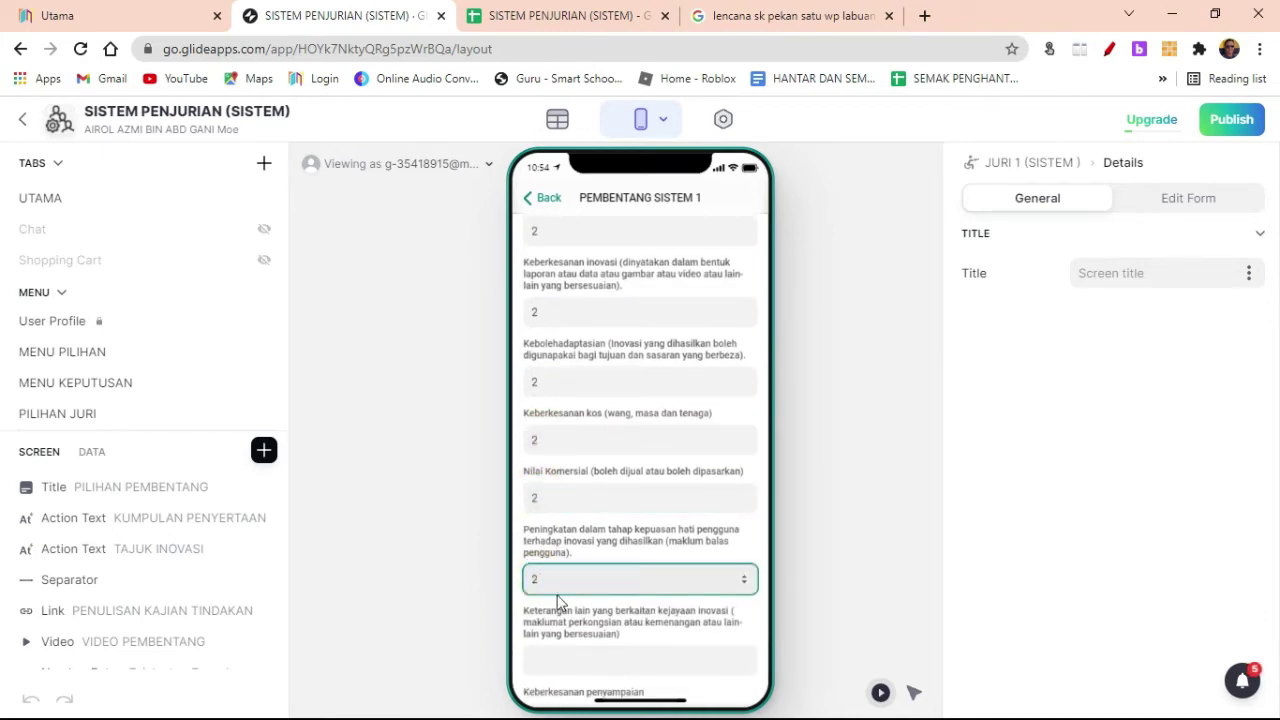
Step: Score Keterangan, Keberkesanan penyampaian, Bahasa and Kreativiti penyampaian 2, then scroll back up
left_click(557, 657)
scroll(557, 640, "down", 1)
type("2")
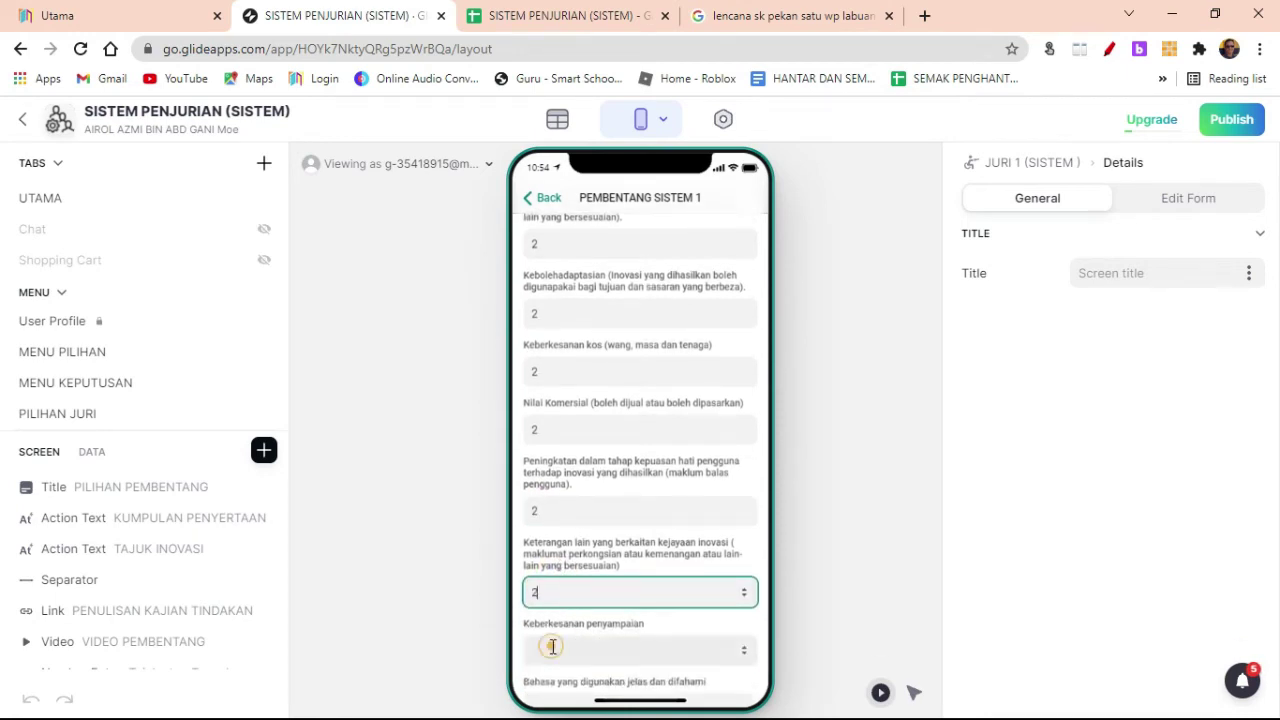
left_click(552, 647)
type("2")
scroll(580, 610, "down", 2)
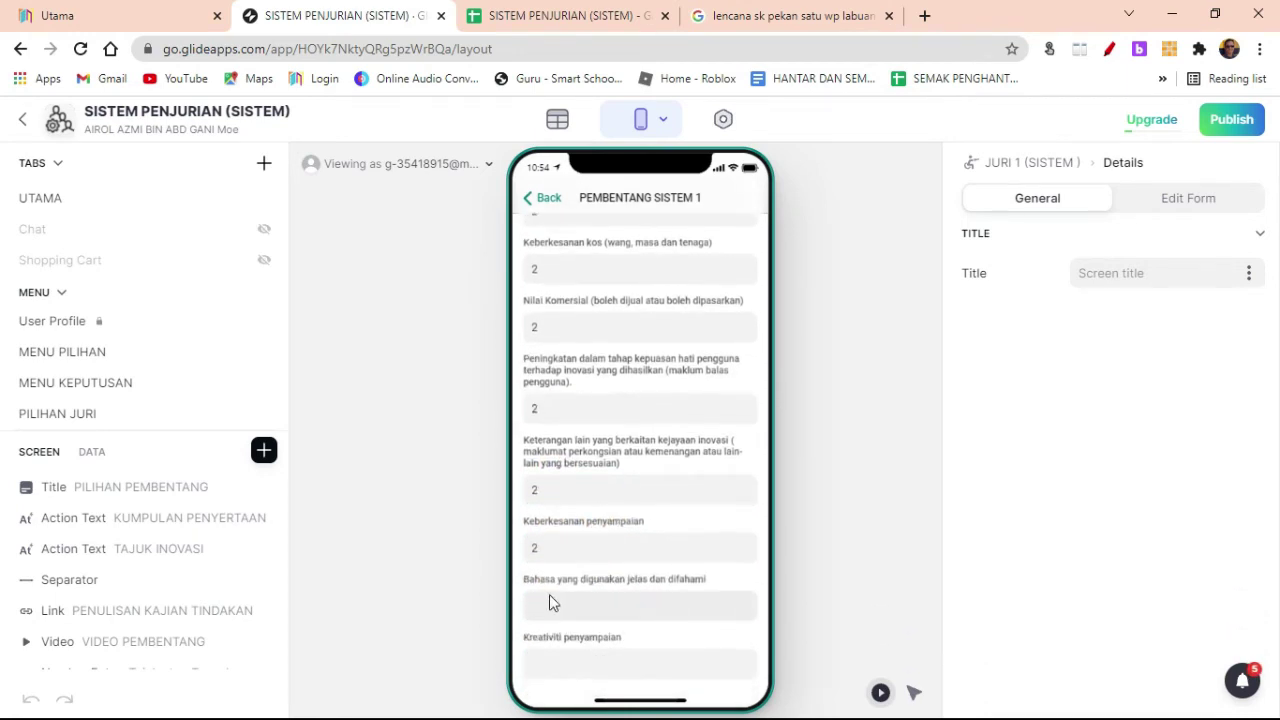
left_click(550, 603)
type("2")
left_click(551, 657)
type("2")
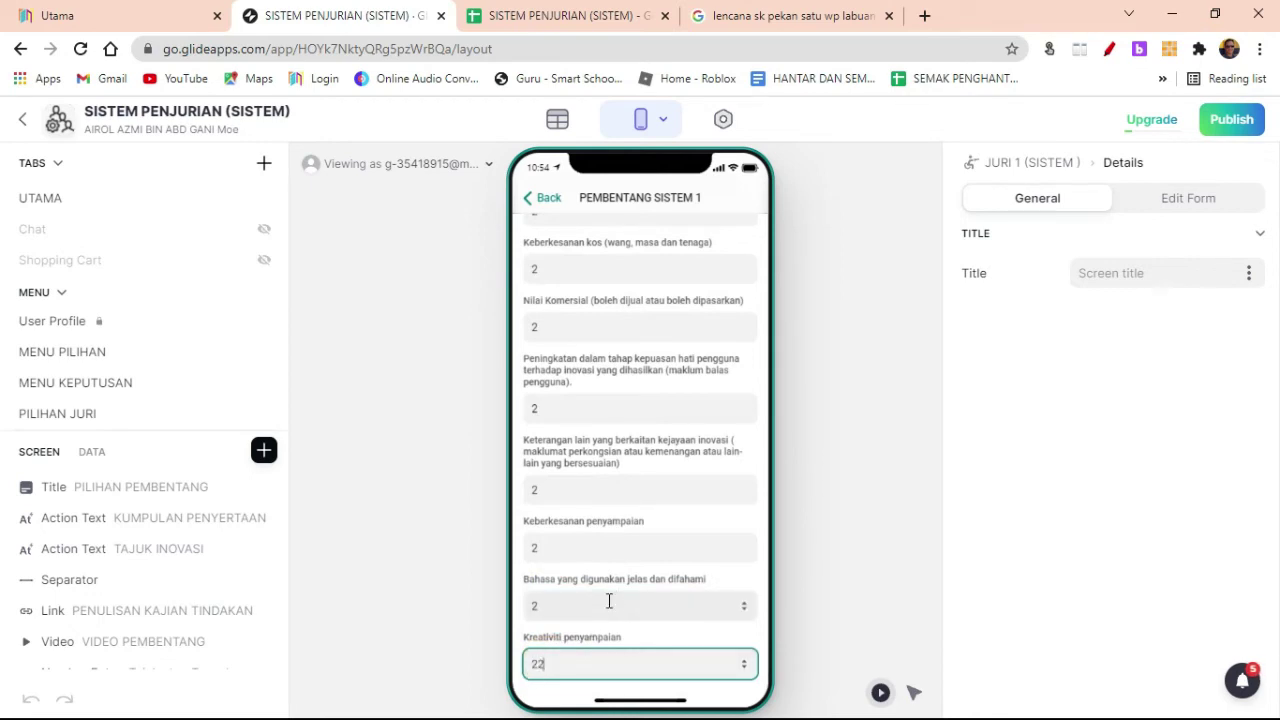
left_click(651, 645)
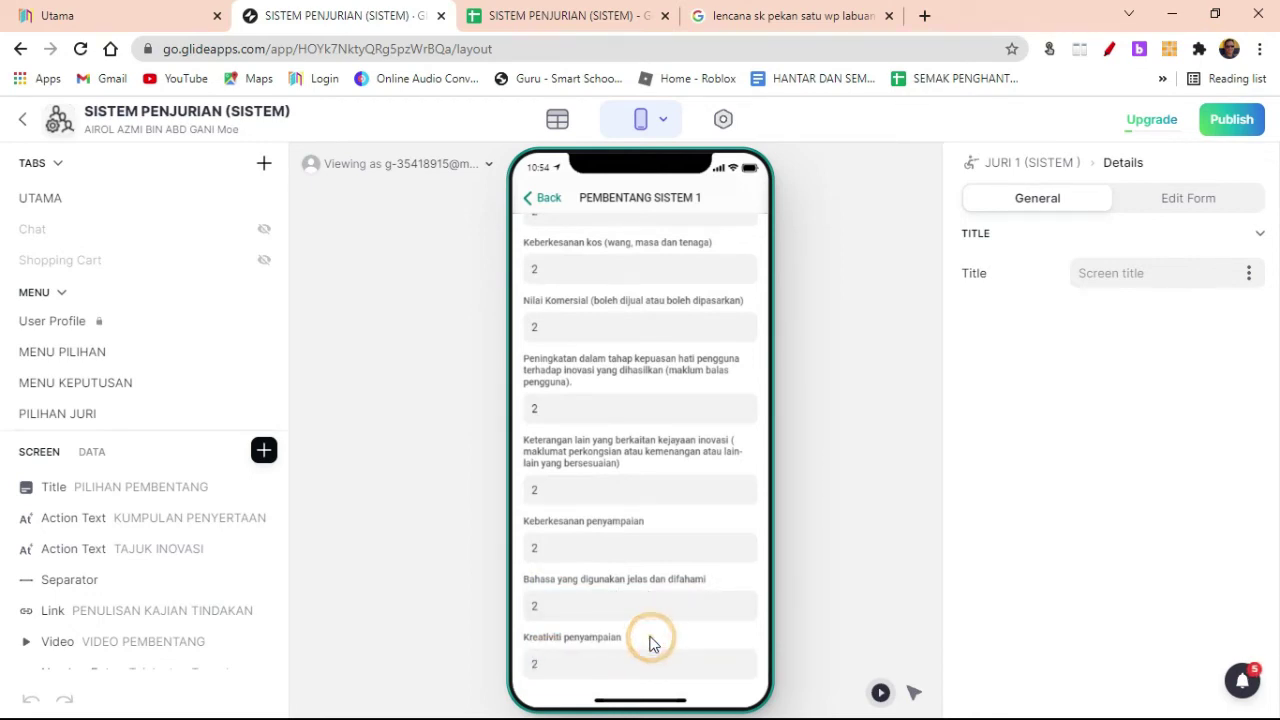
scroll(537, 500, "up", 10)
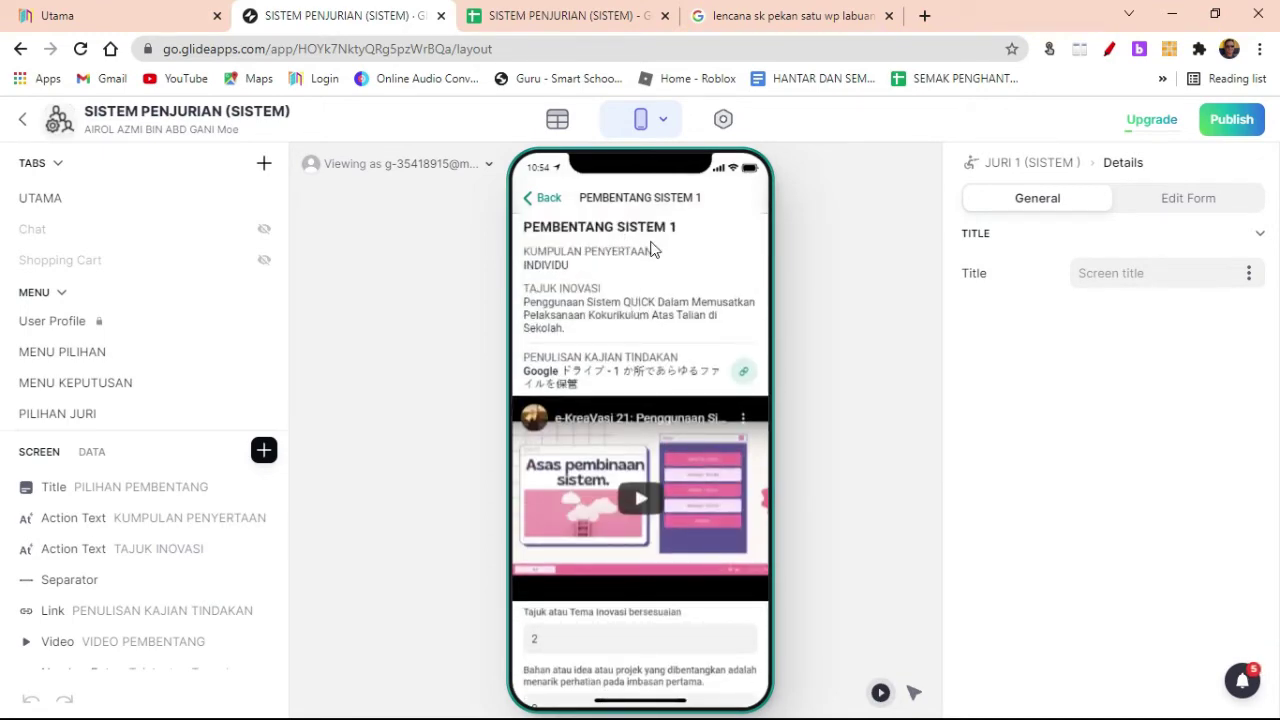
Step: In the JURI SISTEM 1 sheet, inspect the Z2 total and Y2 score, and auto-fit row 1
left_click(557, 18)
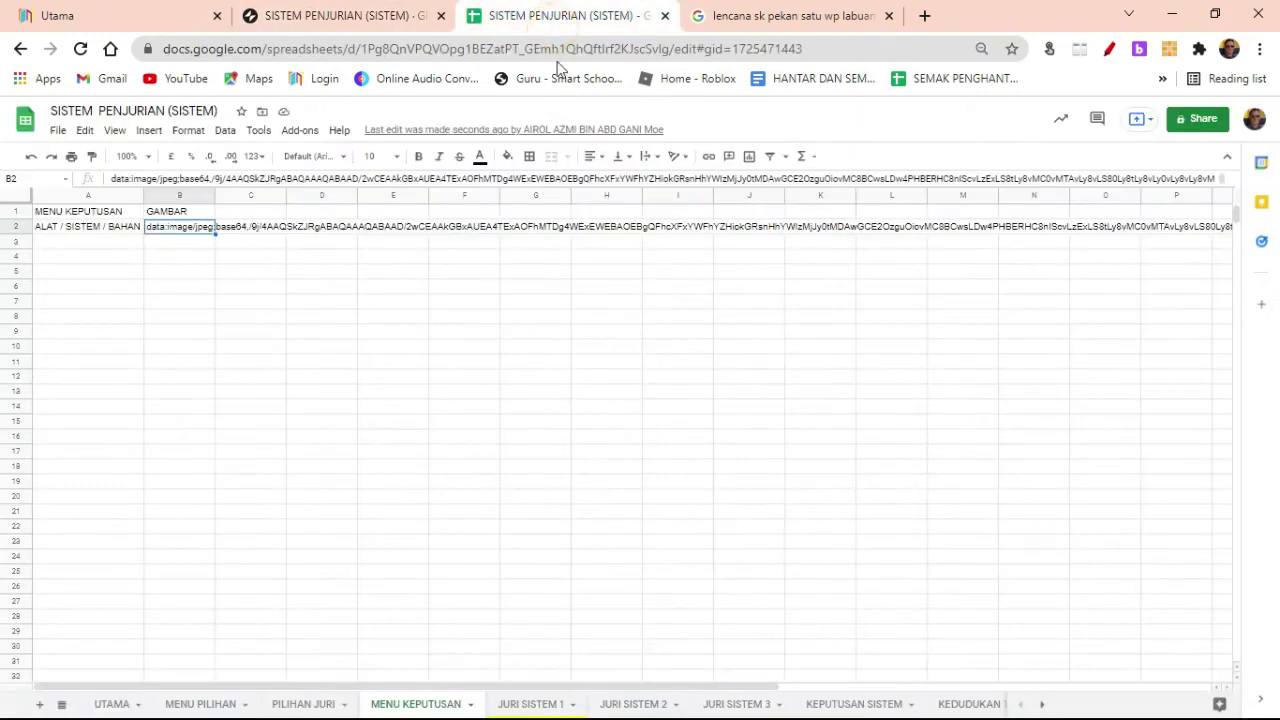
left_click(530, 704)
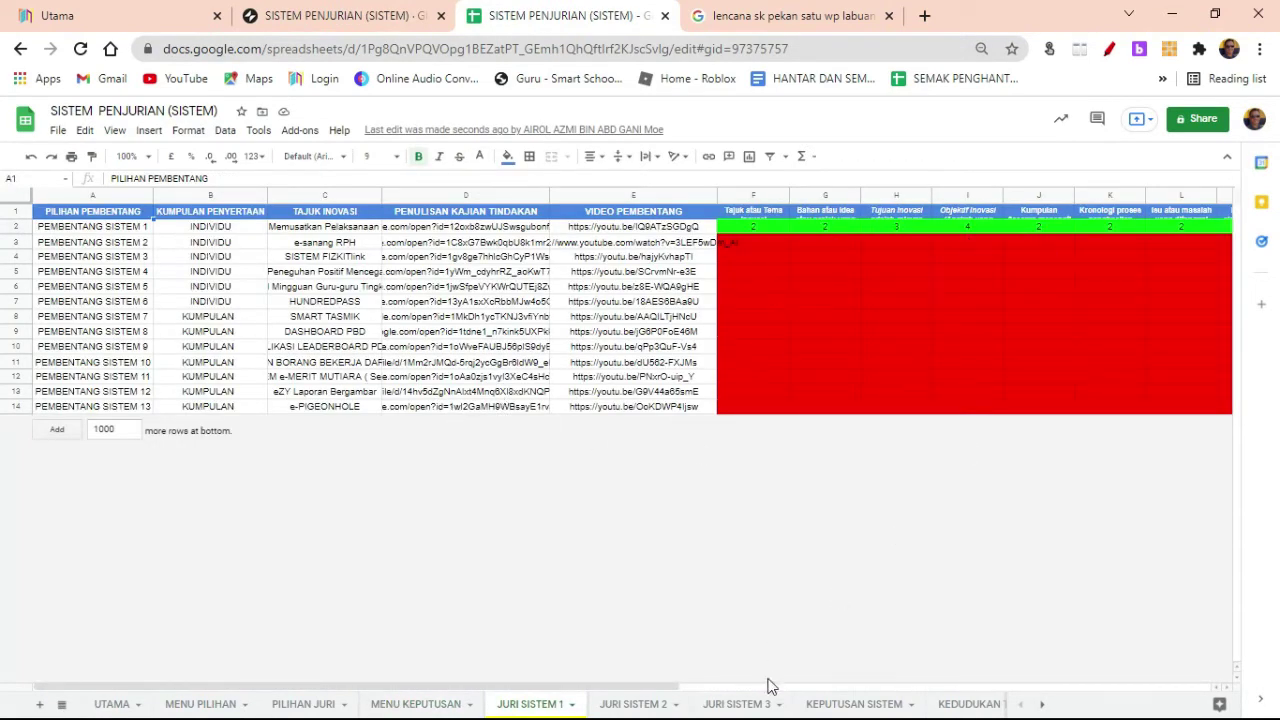
triple_click(663, 692)
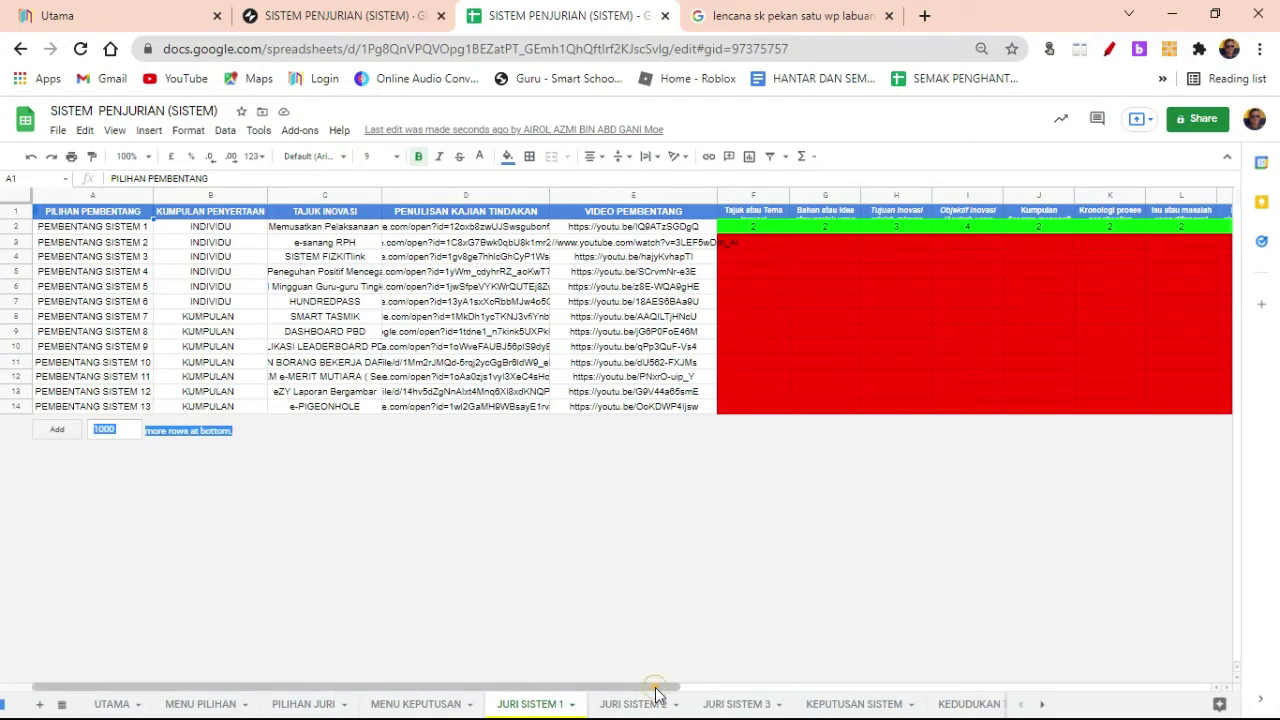
left_click_drag(655, 686, 1212, 688)
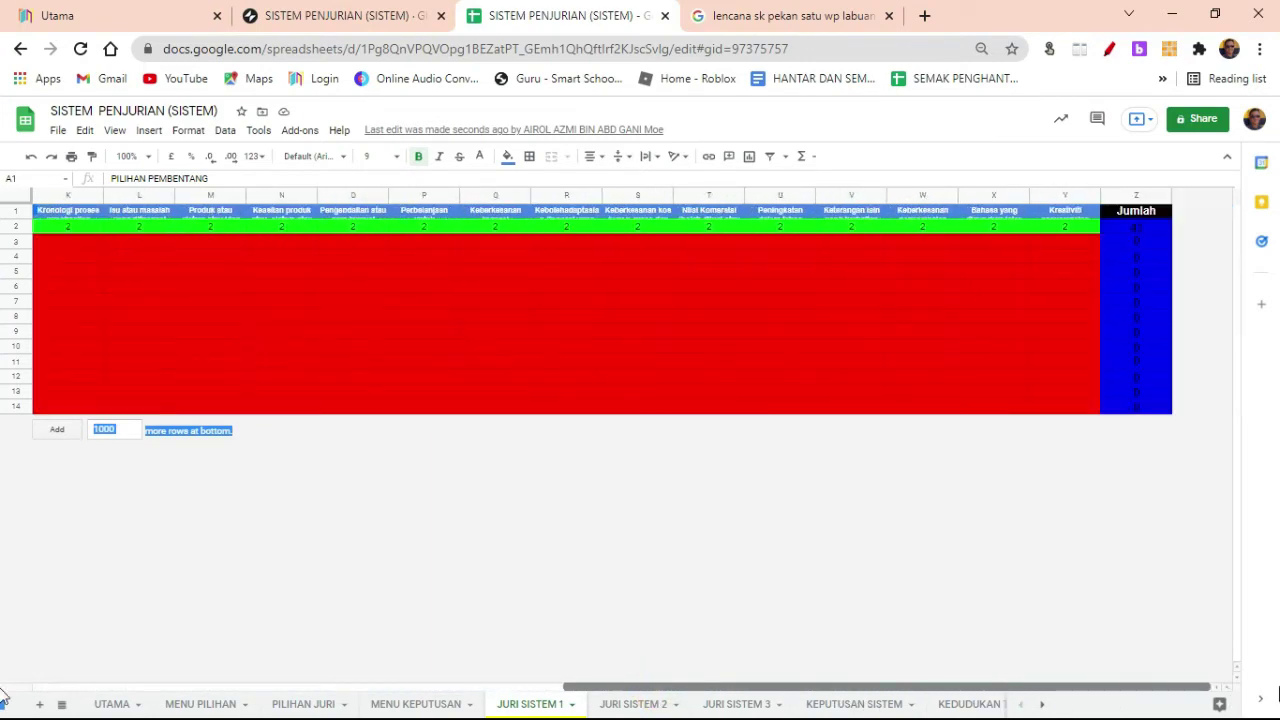
left_click(1130, 228)
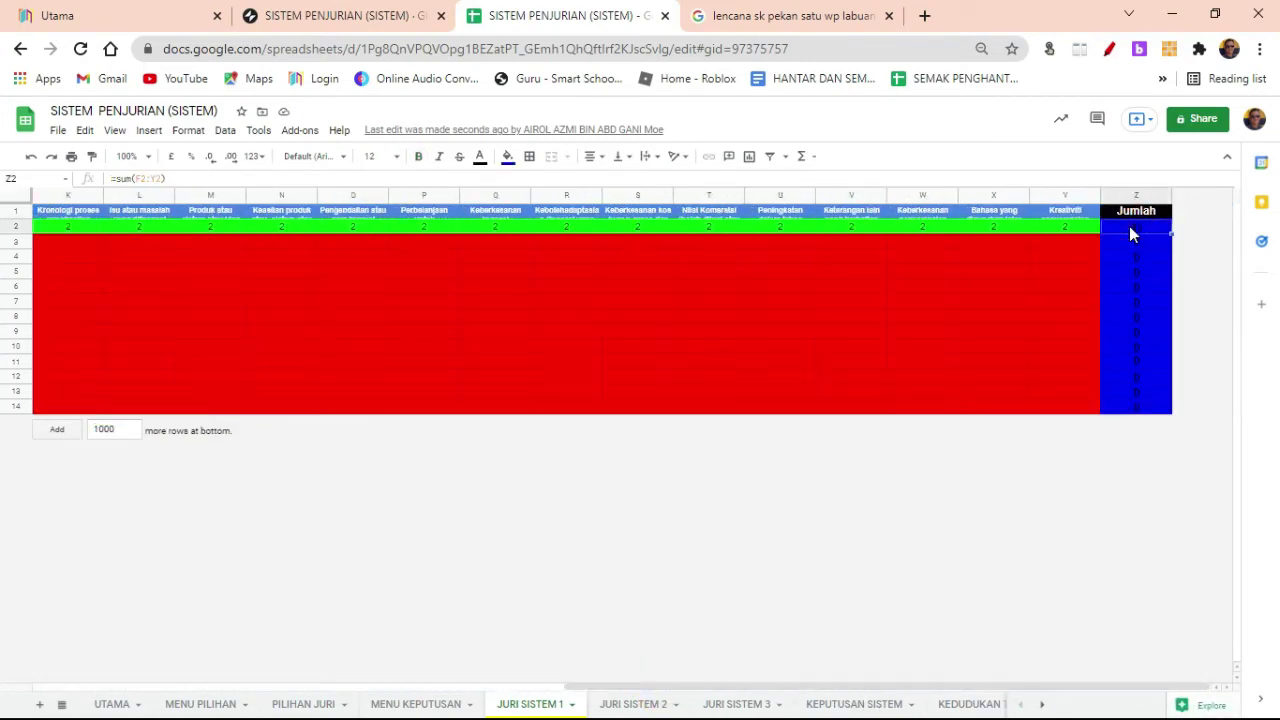
left_click(1068, 226)
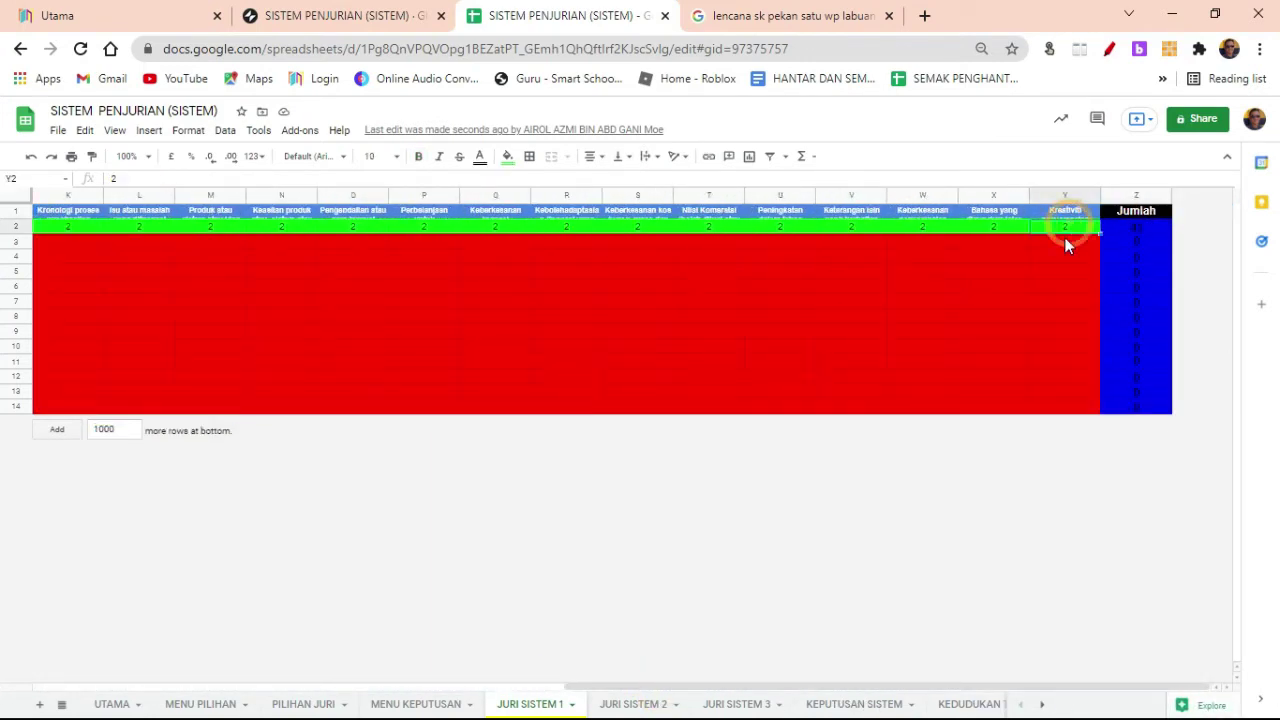
double_click(14, 218)
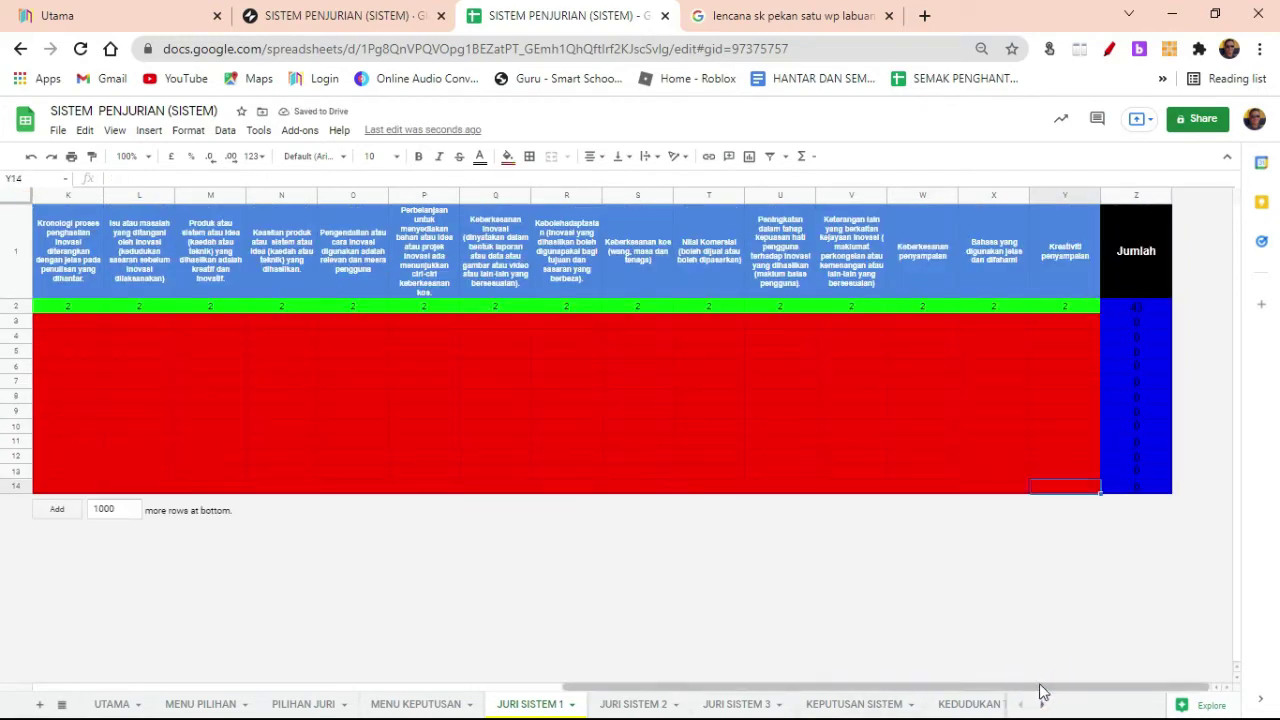
Step: Review the row 3 score cells, including Tujuan, then return to the Glide rating fields
left_click_drag(1043, 688, 473, 706)
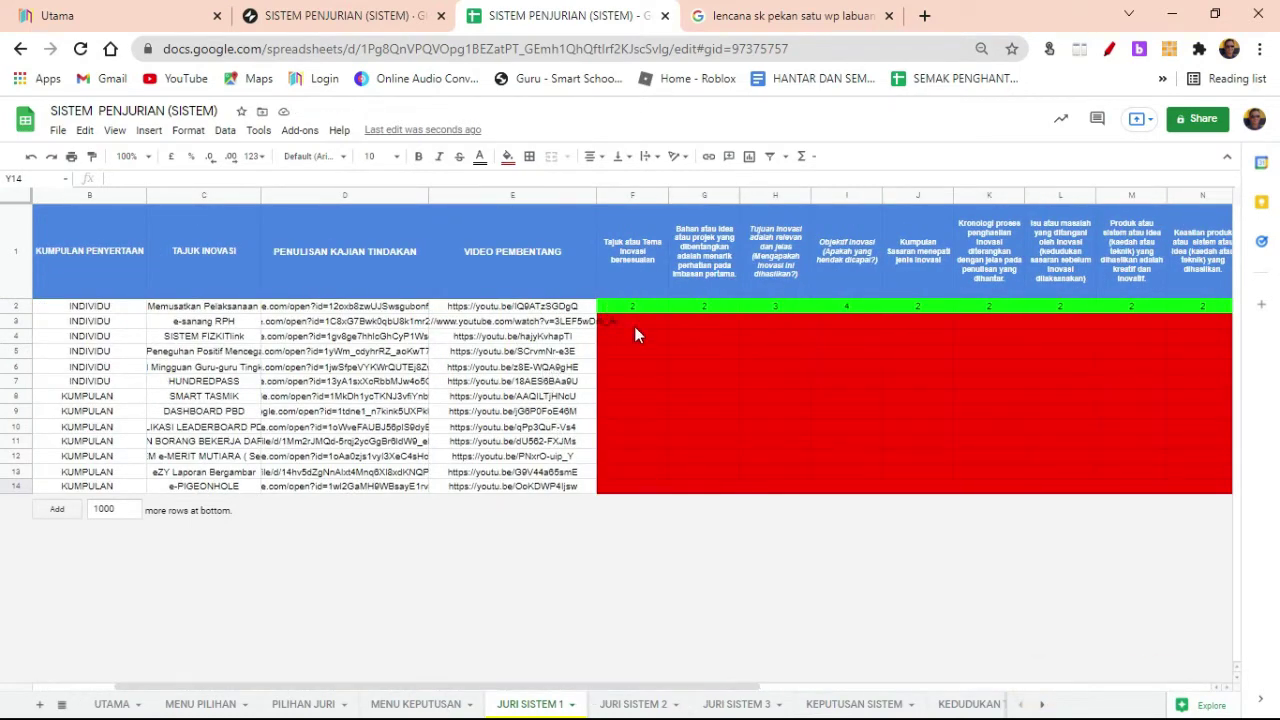
left_click(634, 326)
left_click(691, 324)
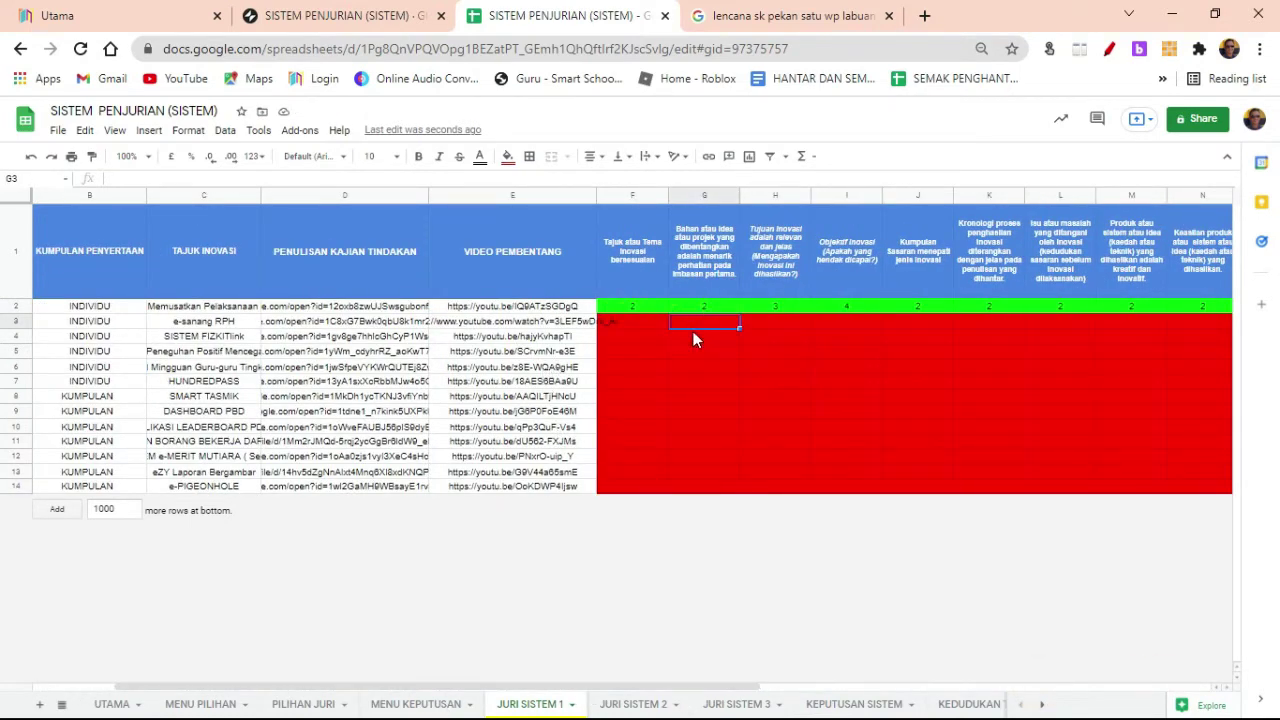
left_click(860, 323)
left_click(766, 323)
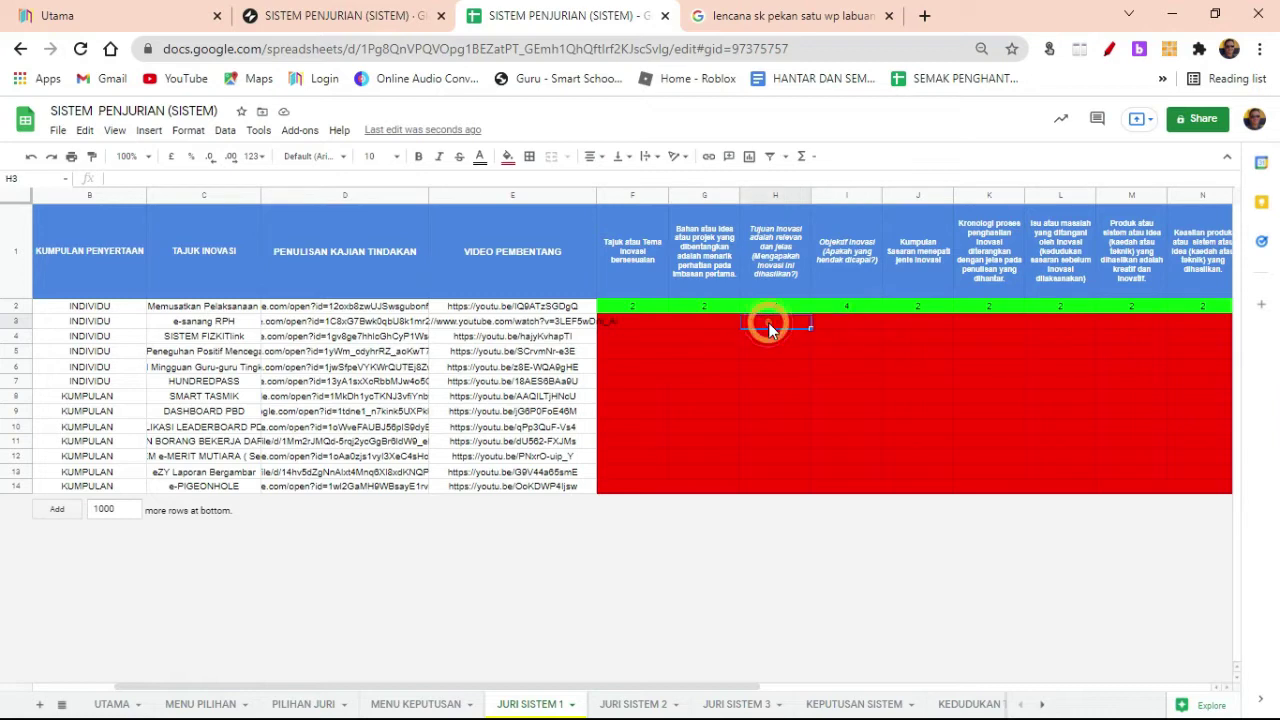
left_click(708, 322)
left_click(355, 15)
scroll(650, 500, "down", 5)
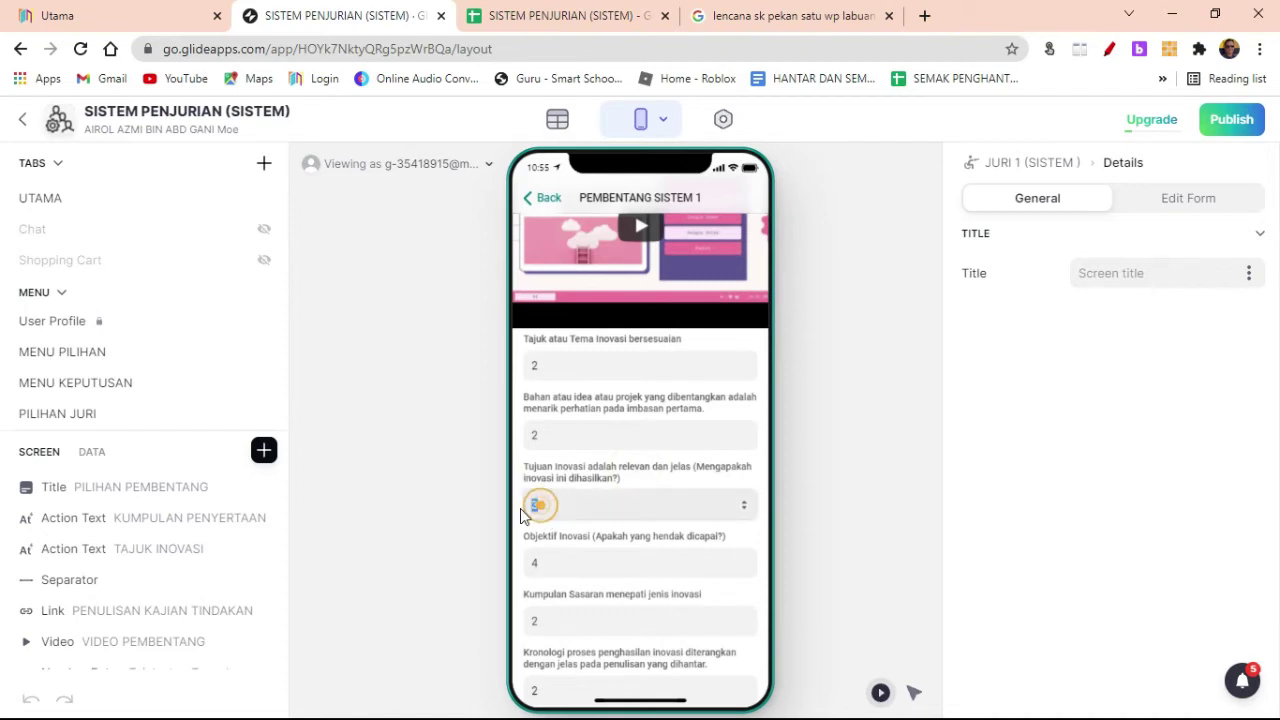
Step: Confirm in the spreadsheet that the Tujuan cell H2 is now empty
left_click(609, 568)
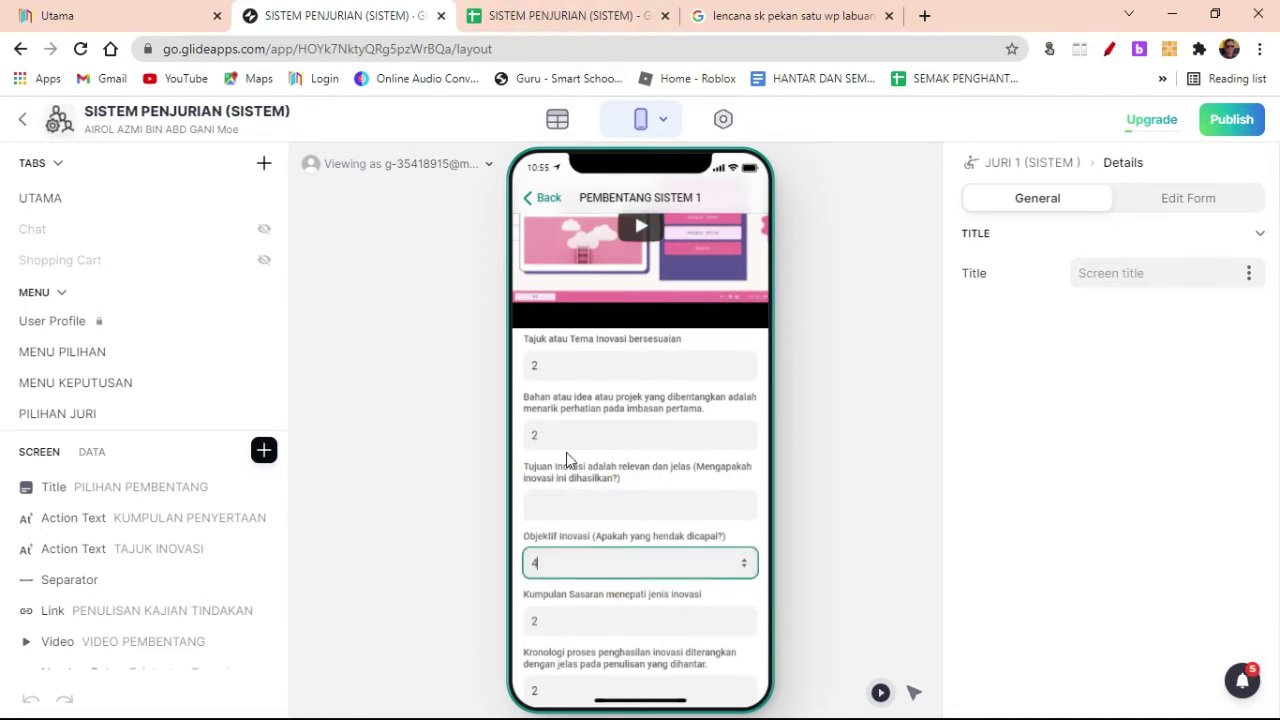
left_click(563, 28)
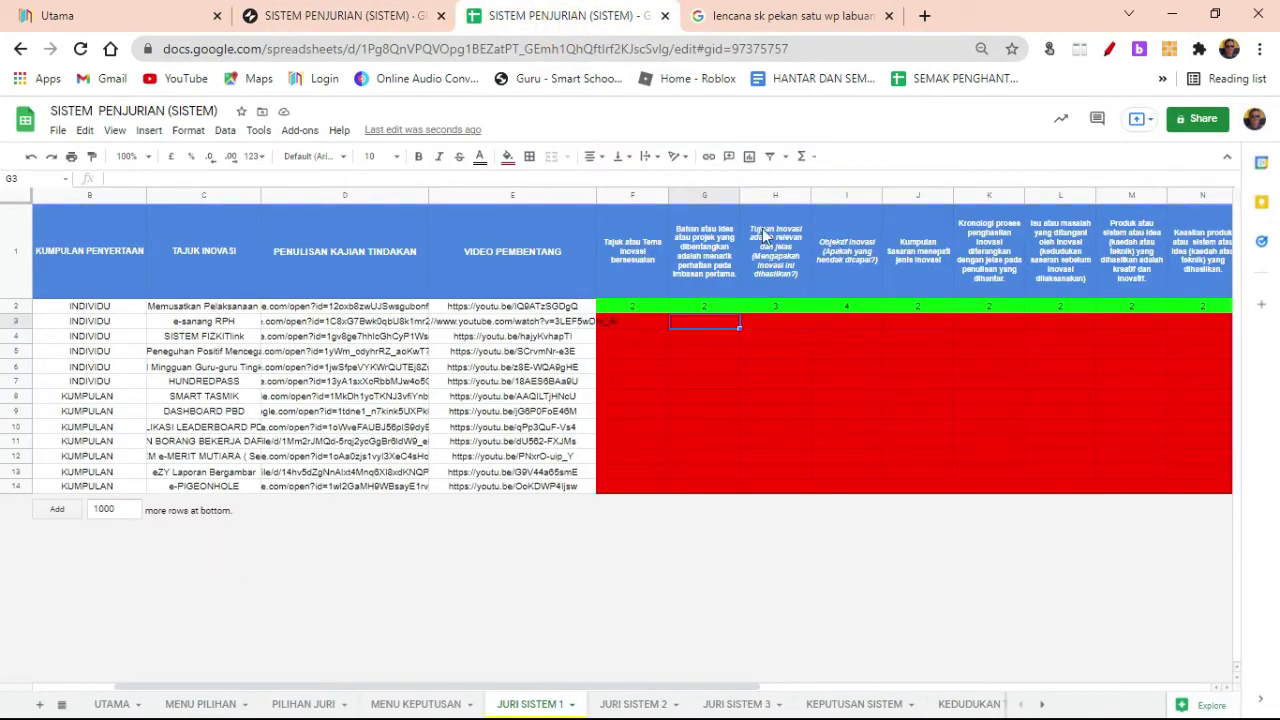
left_click(782, 306)
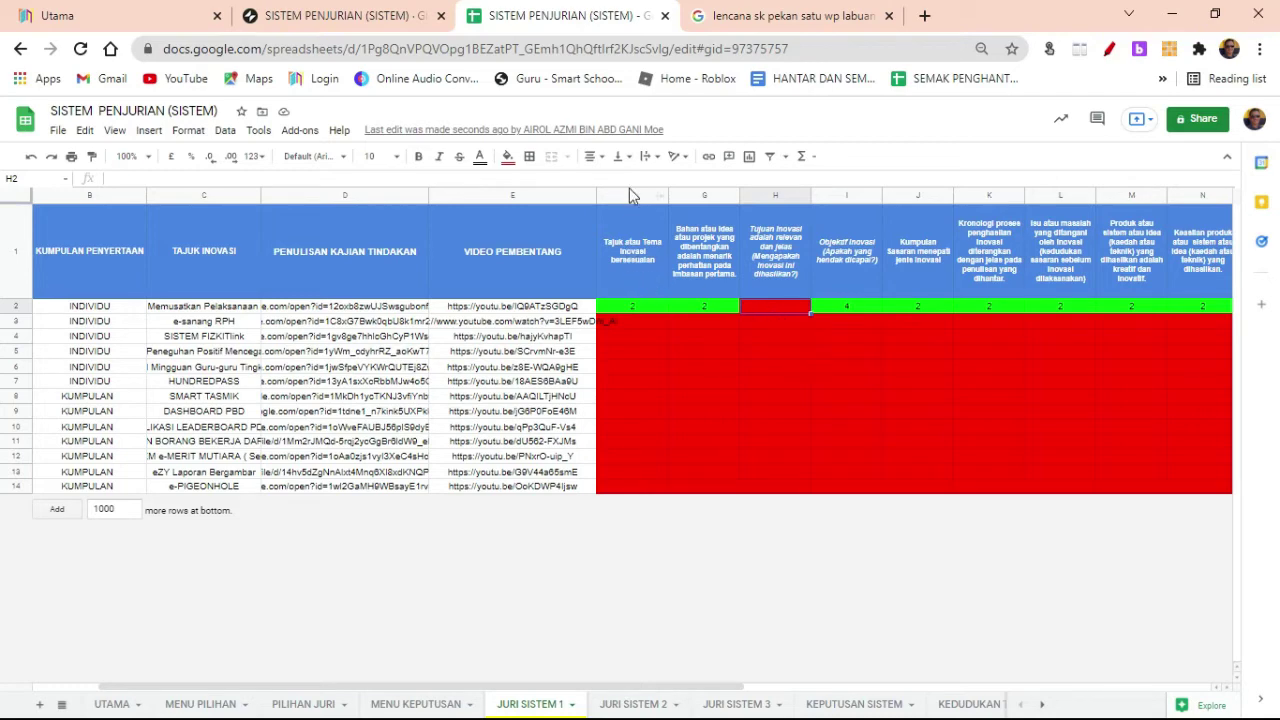
Step: Check the F–N columns and X1/Y1 headers, then auto-fit JURI SISTEM 2's header row
left_click_drag(630, 194, 1047, 199)
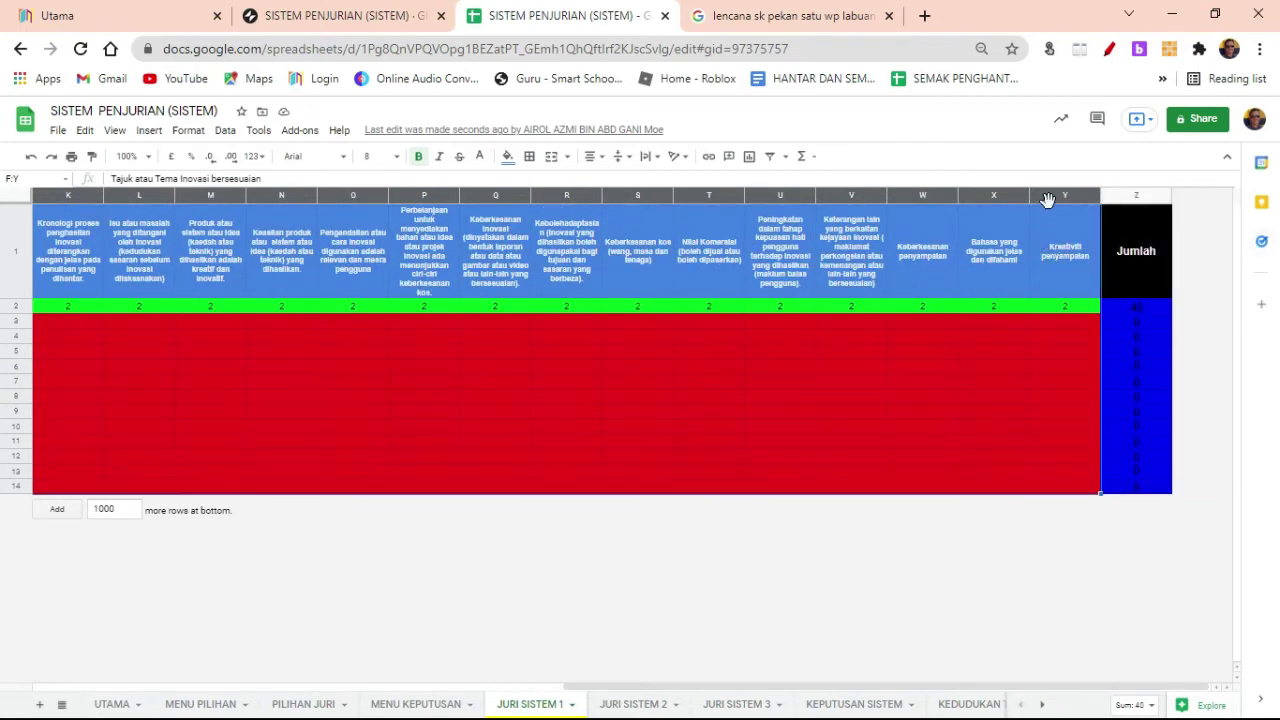
left_click(1000, 257)
left_click(1065, 272)
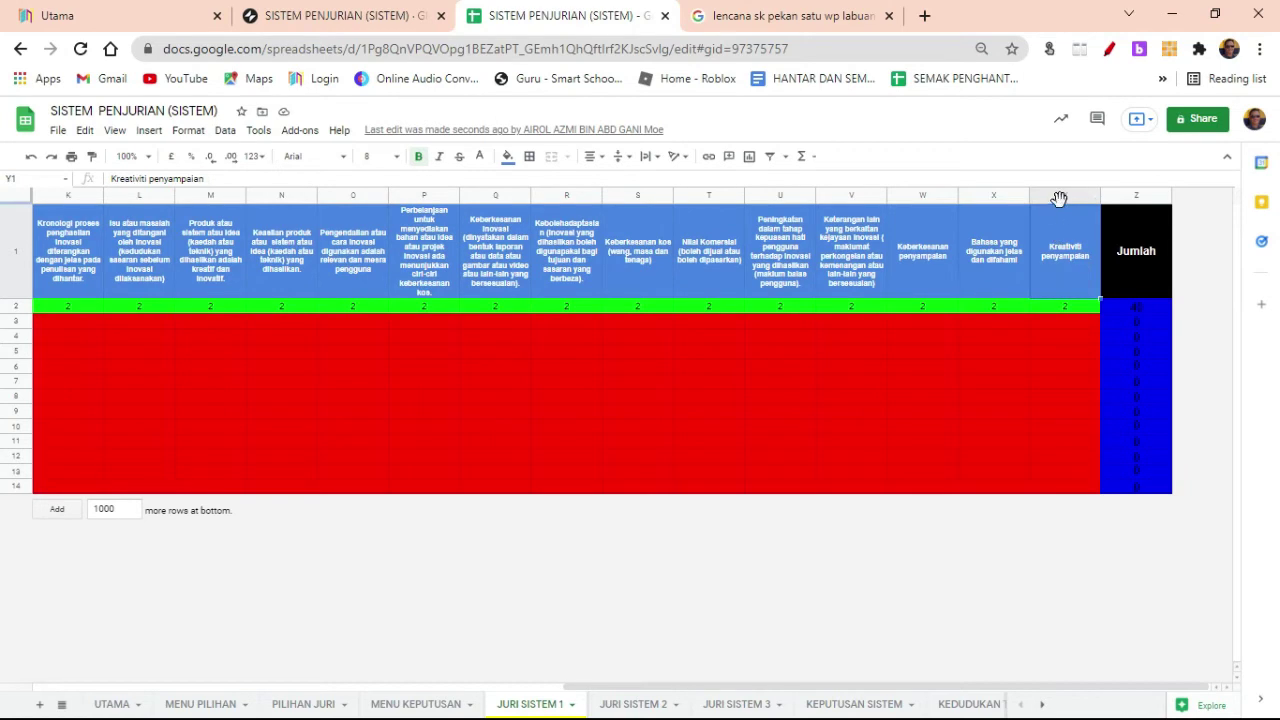
left_click(1059, 196)
right_click(1061, 196)
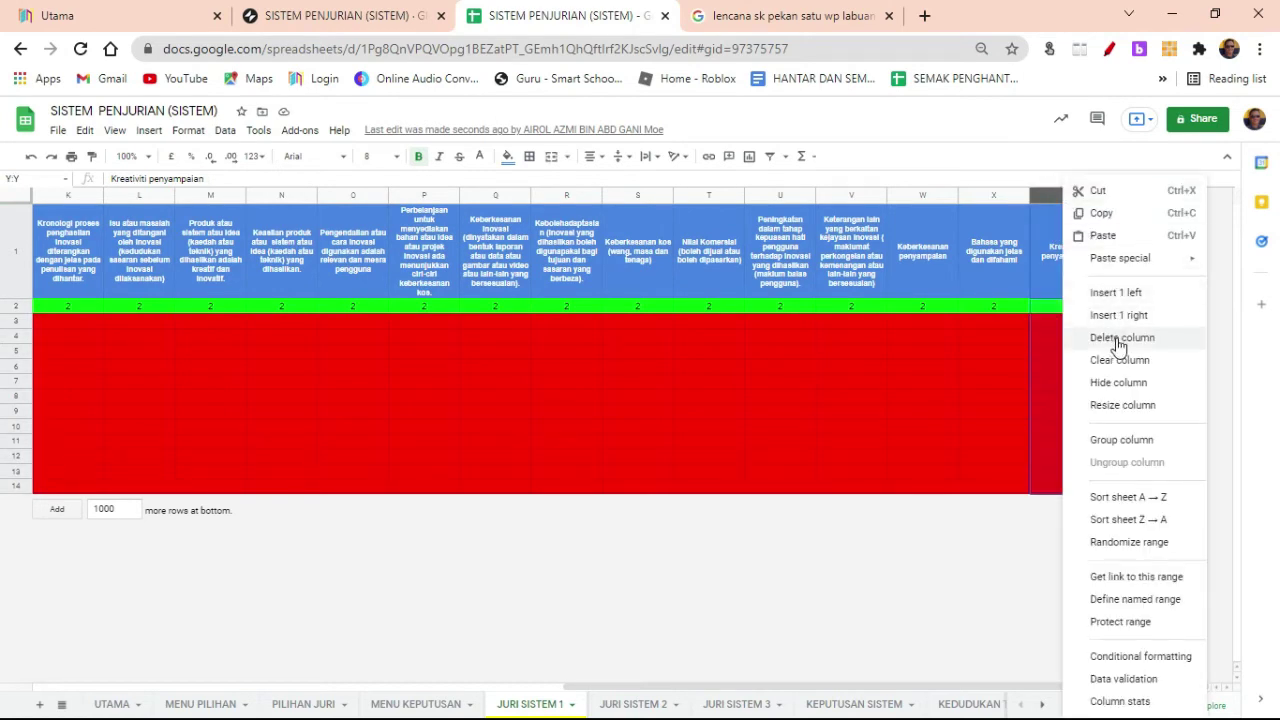
left_click(850, 397)
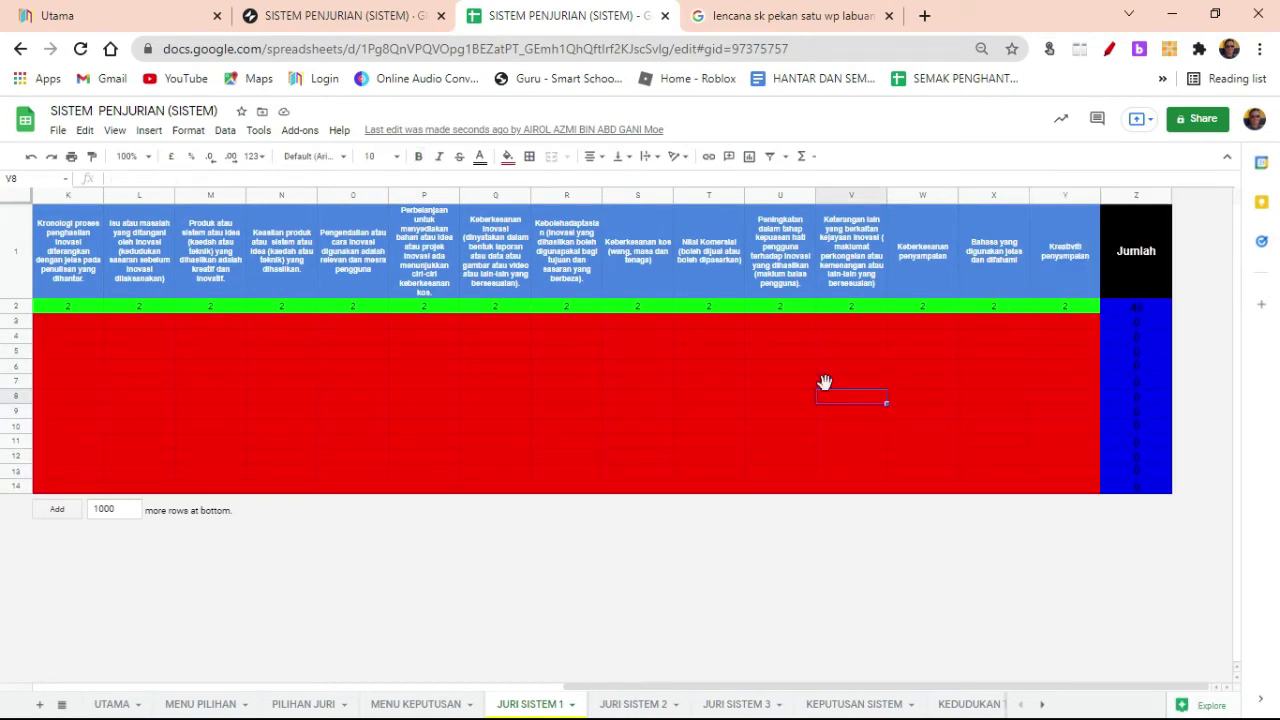
left_click(632, 705)
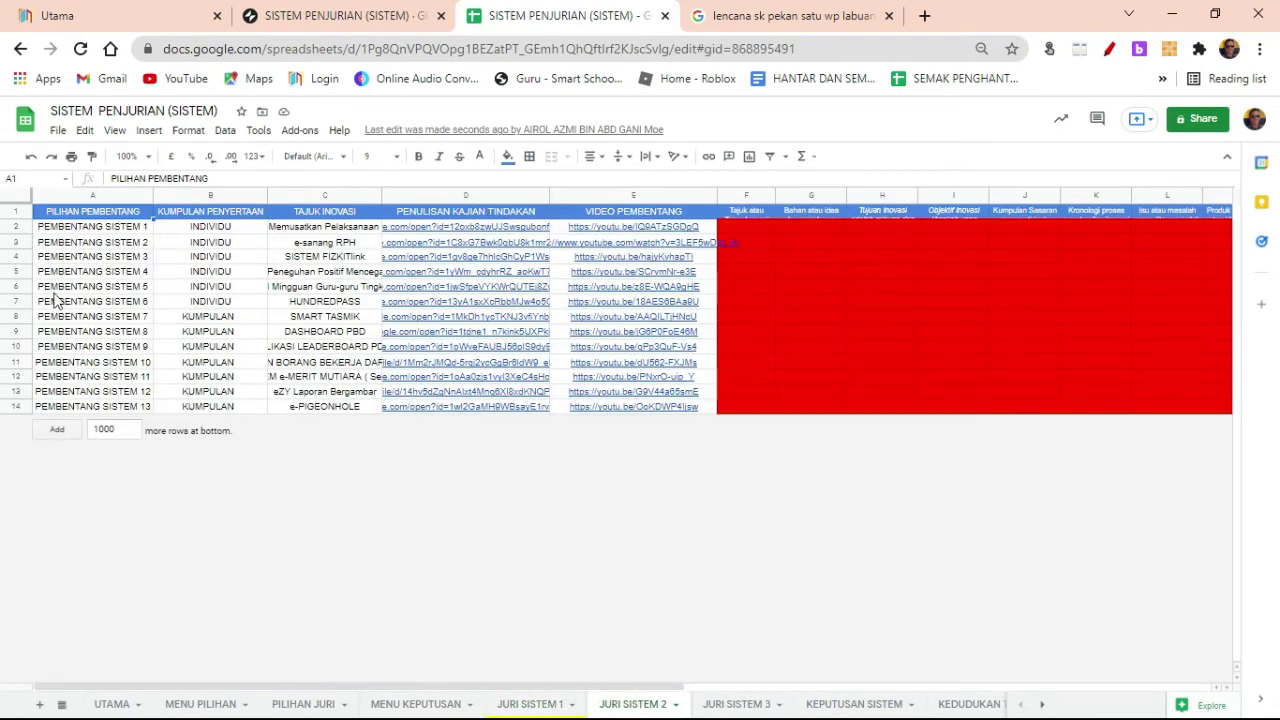
double_click(13, 218)
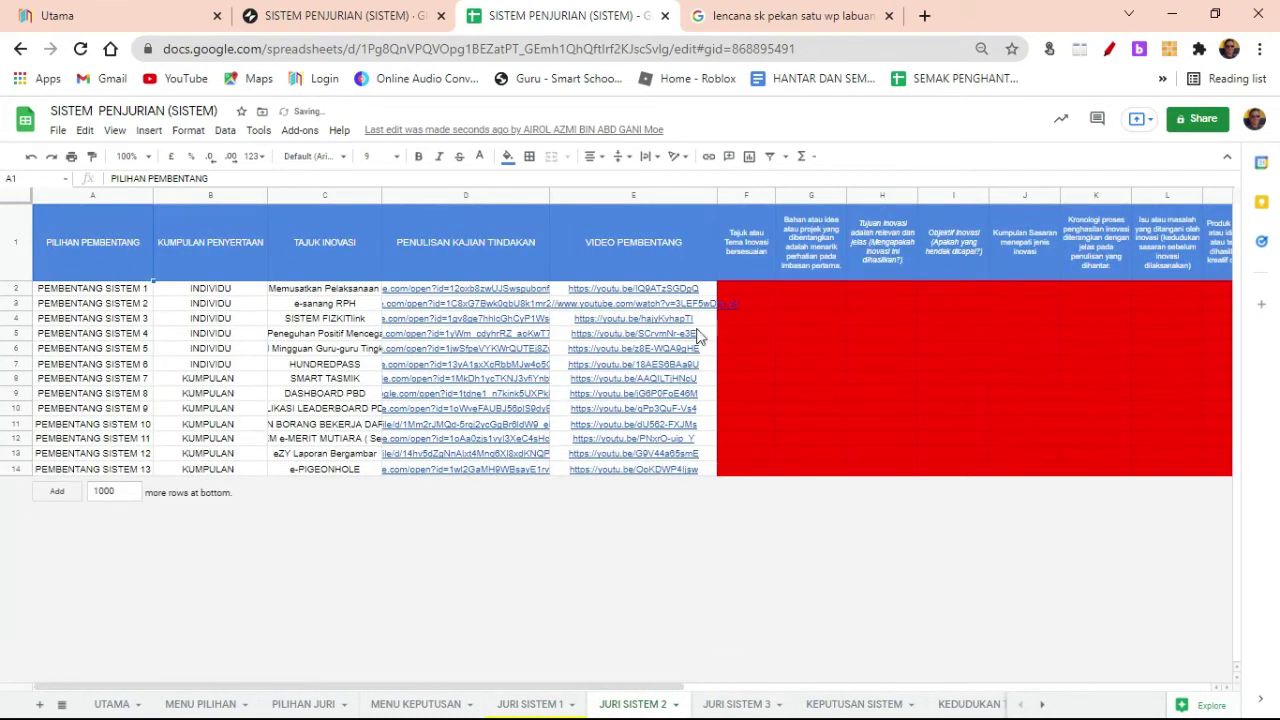
Step: In Glide, open the PEMBENTANG SISTEM 1 entry under JURI 2 (SISTEM)
left_click(335, 16)
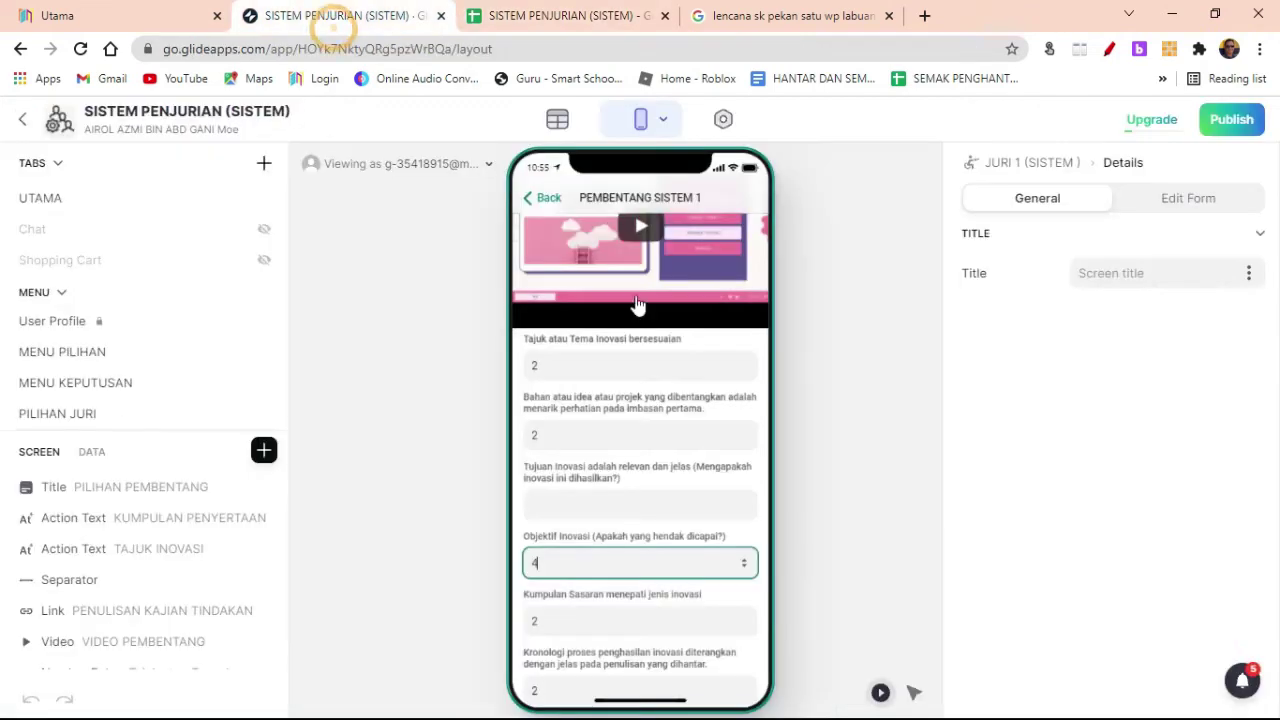
left_click(530, 202)
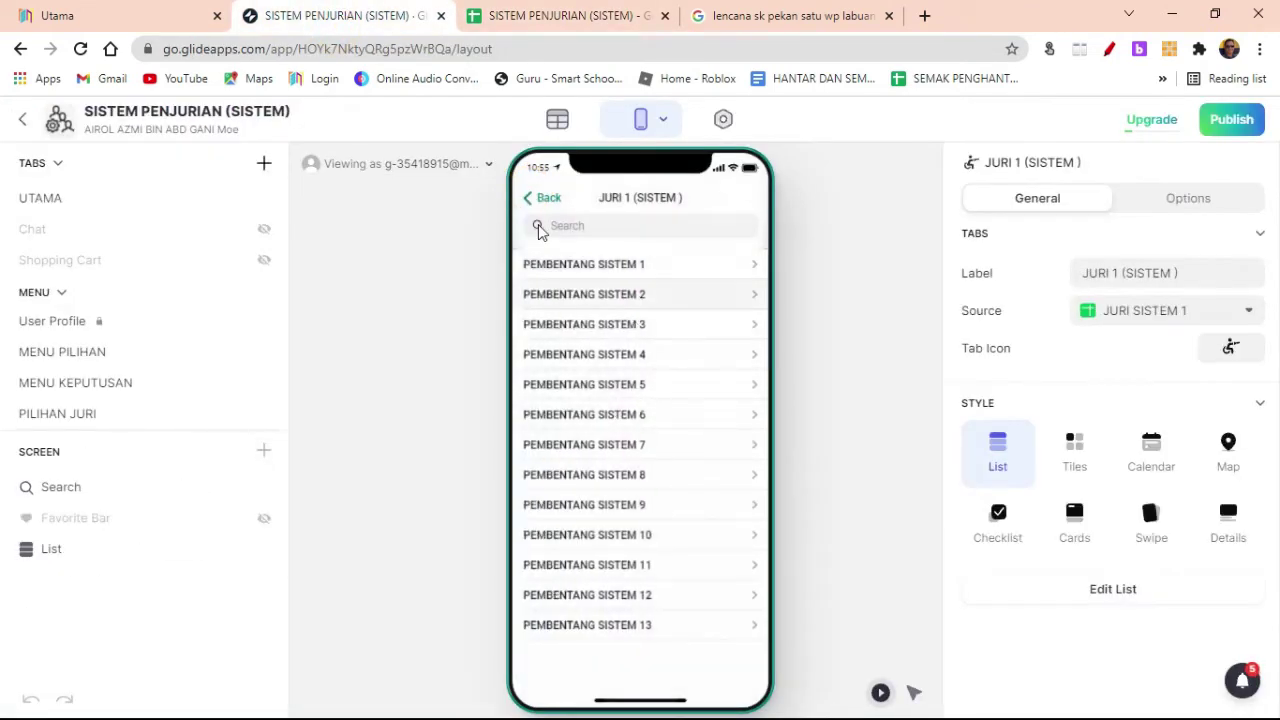
left_click(524, 200)
left_click(614, 437)
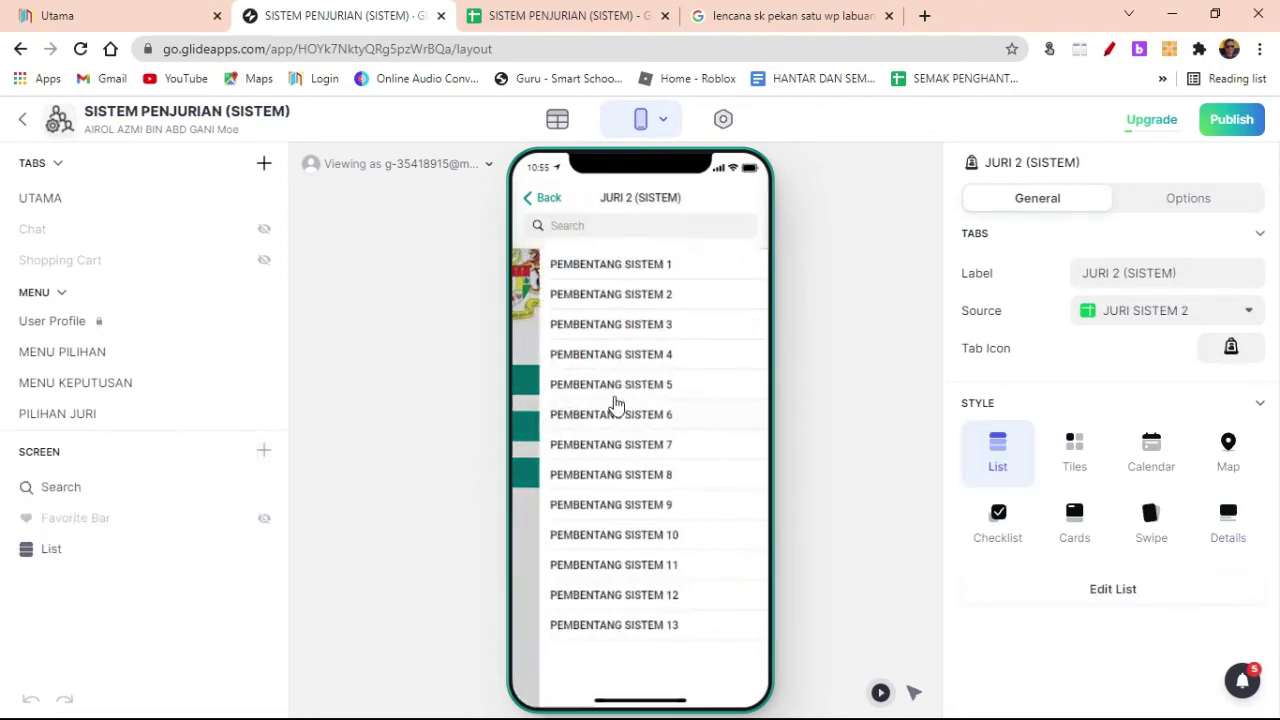
left_click(616, 262)
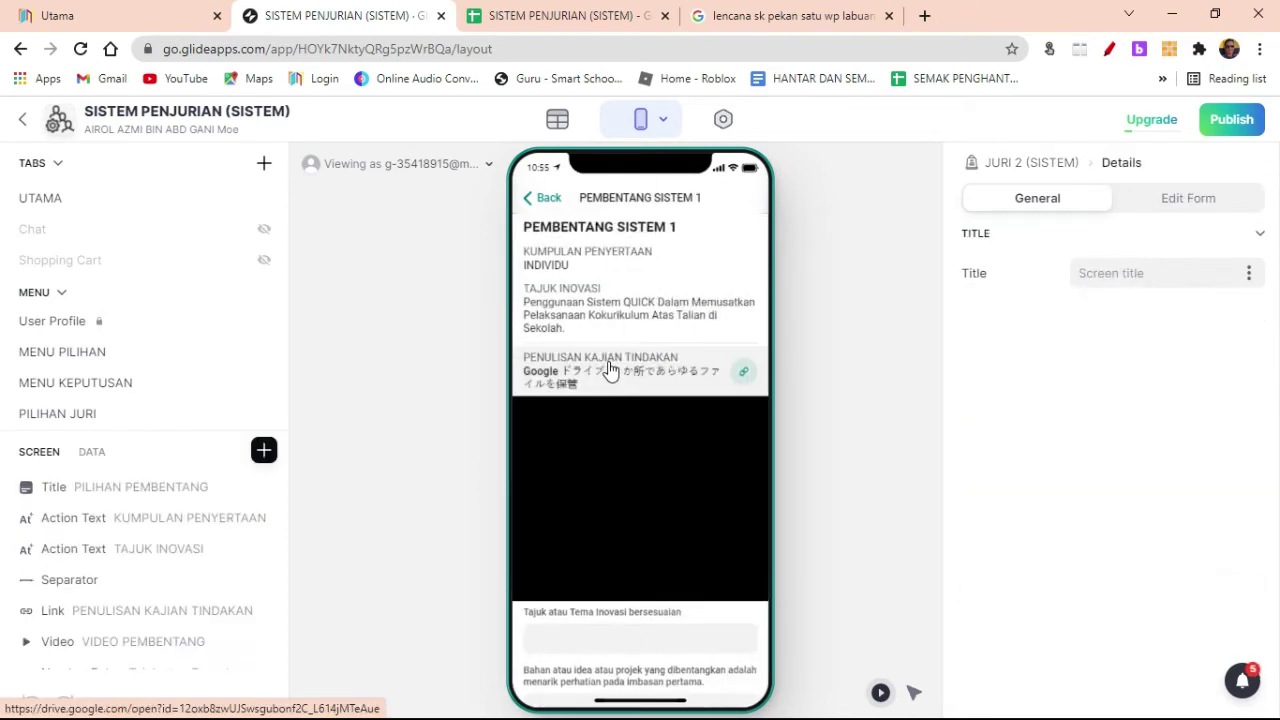
Step: Score Tajuk atau Tema, Bahan atau idea, Tujuan Inovasi and Objektif Inovasi 1 each
scroll(608, 366, "down", 3)
left_click(545, 365)
type("1")
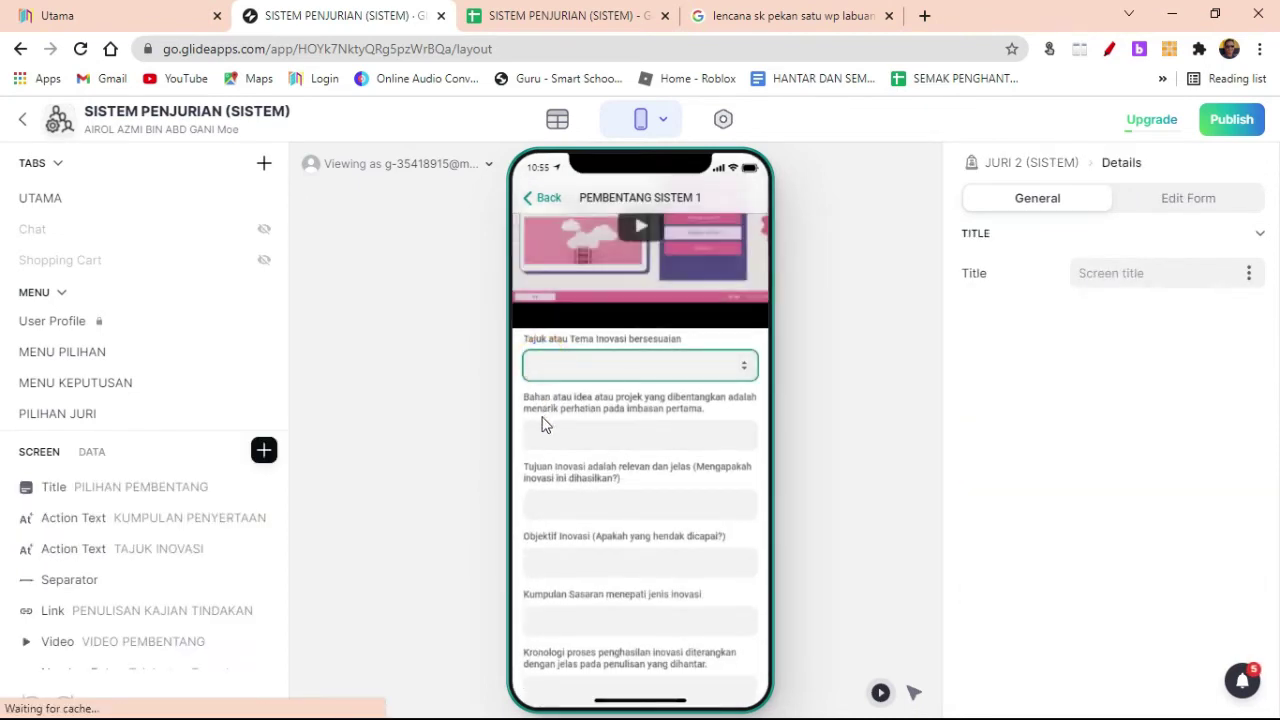
left_click(546, 434)
type("1")
left_click(548, 505)
type("1")
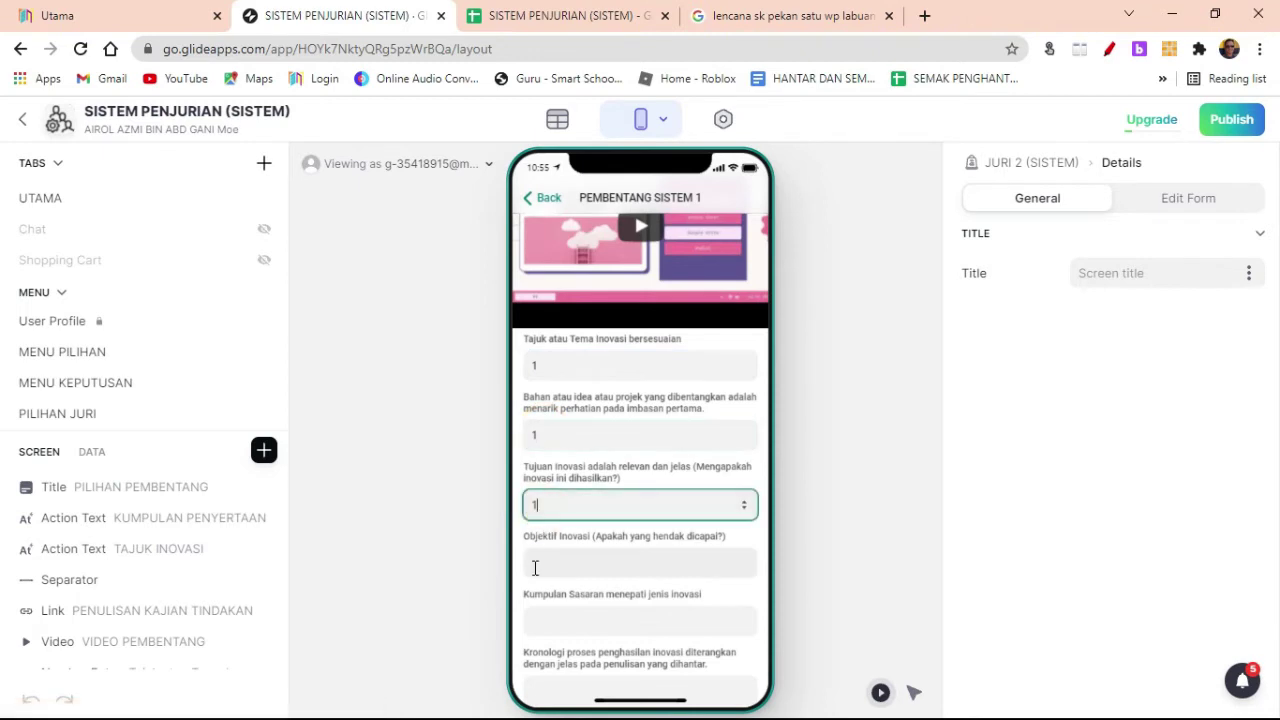
left_click(540, 565)
type("1")
left_click(549, 619)
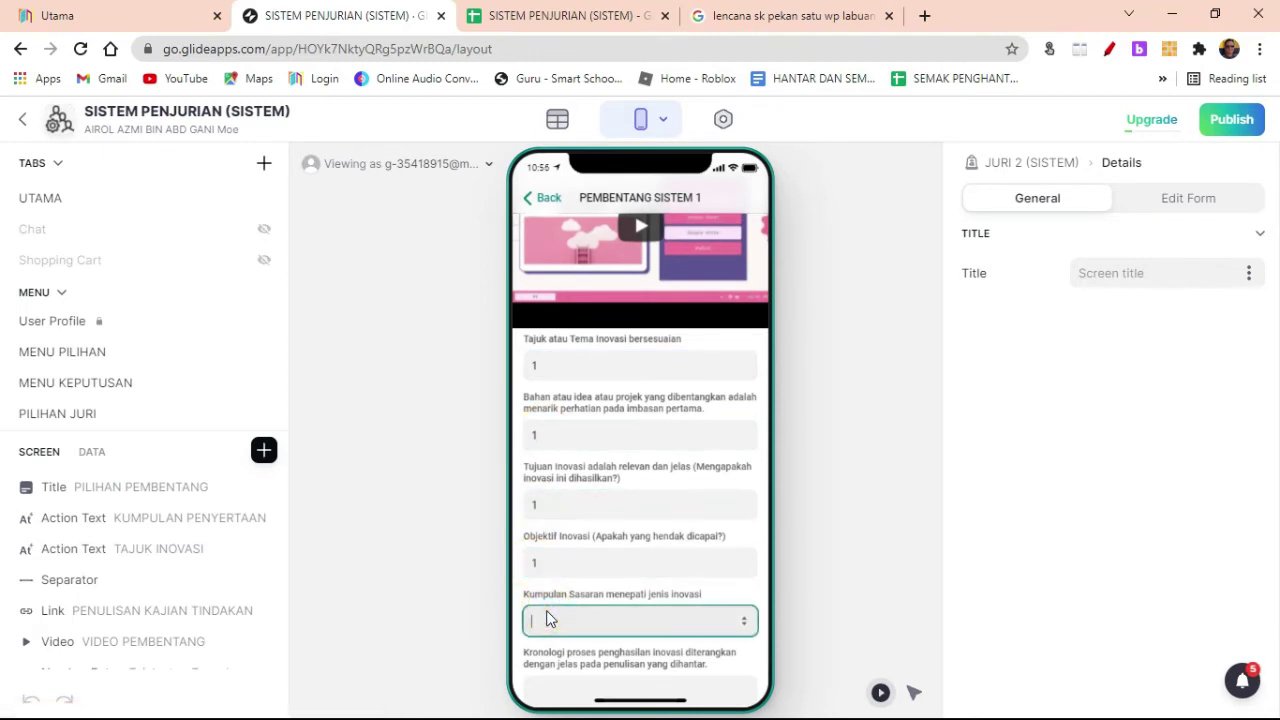
left_click(908, 554)
Step: Score Kronologi proses, Isu atau masalah, Produk and Keaslian produk 1 each
scroll(545, 600, "down", 2)
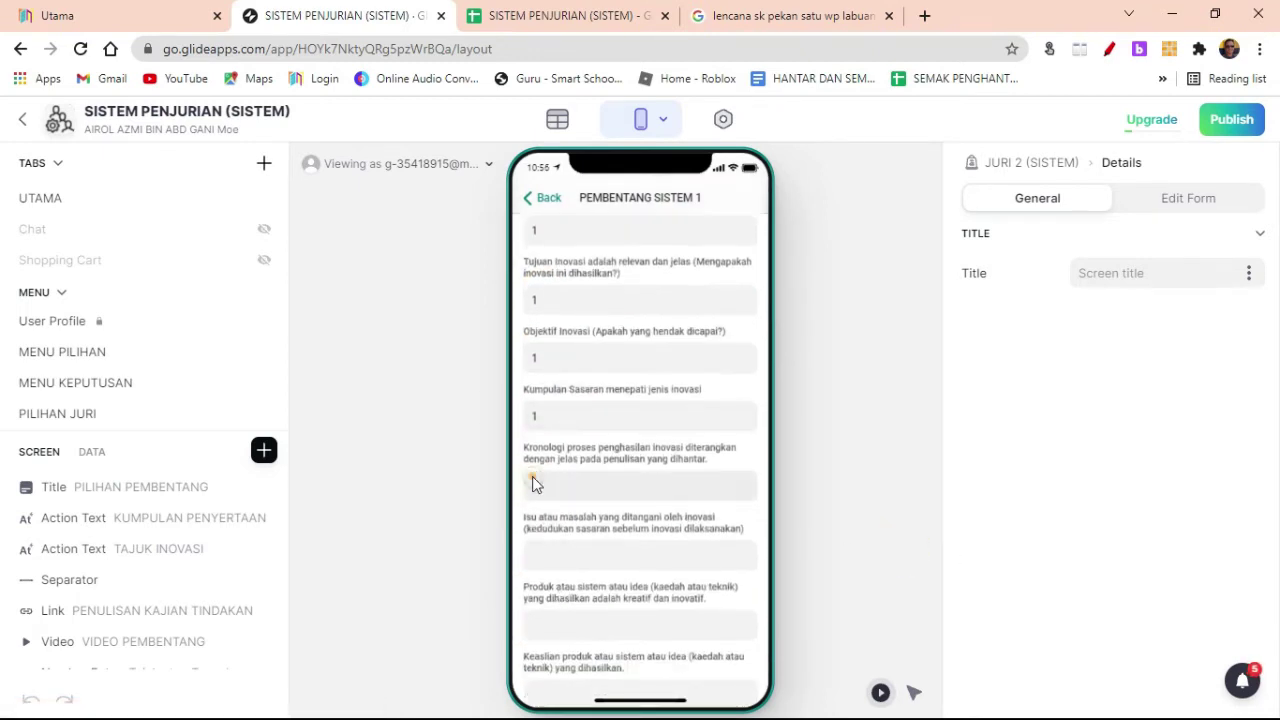
left_click(534, 484)
type("1")
left_click(544, 553)
type("1")
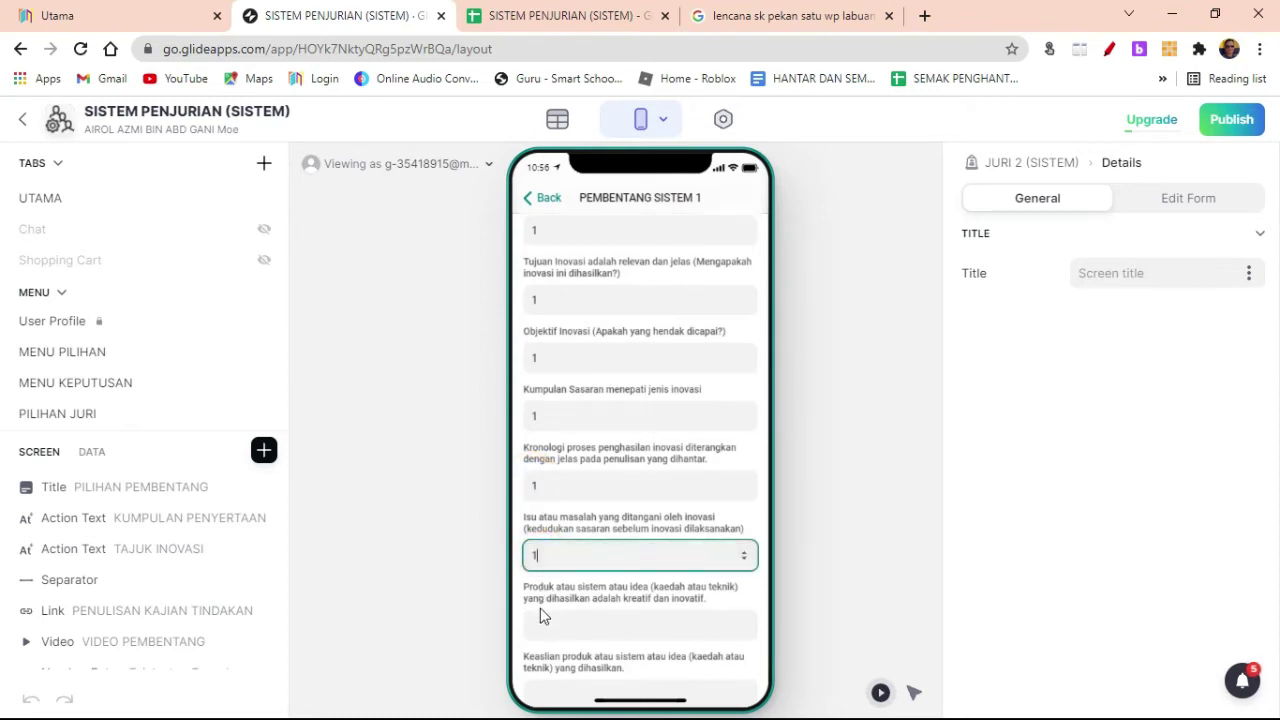
left_click(537, 621)
scroll(593, 590, "down", 1)
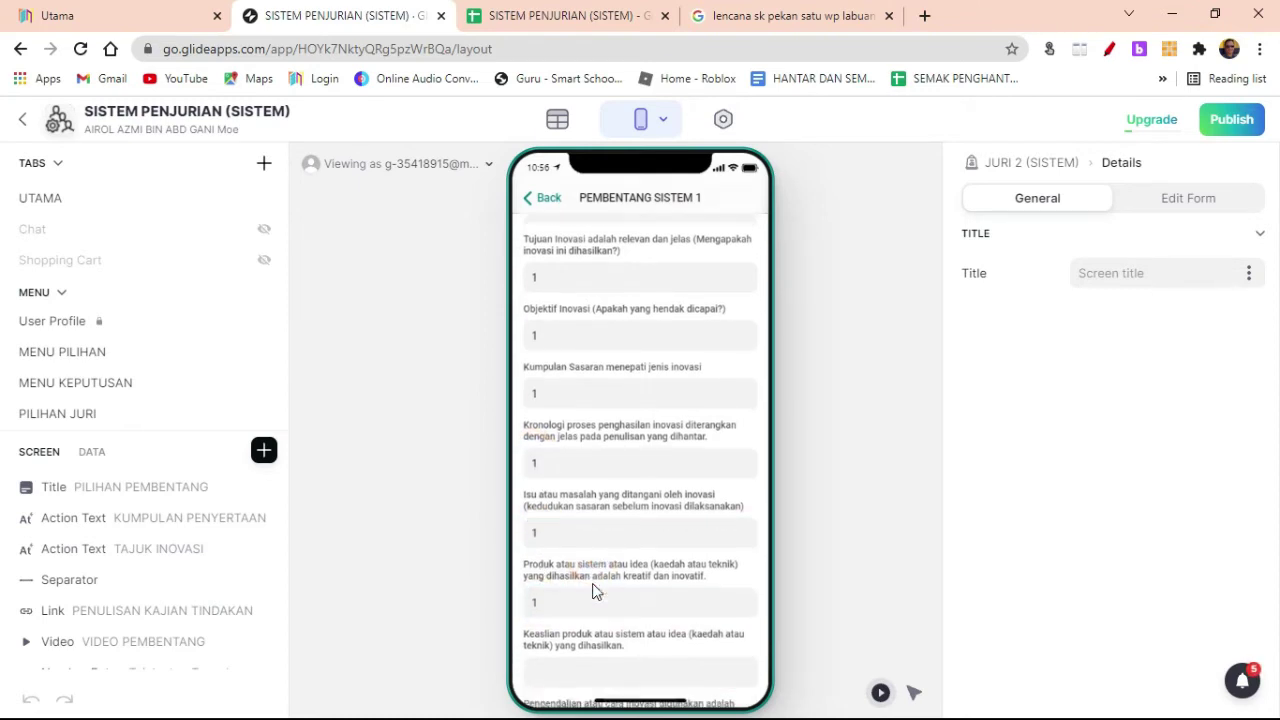
left_click(535, 614)
type("1")
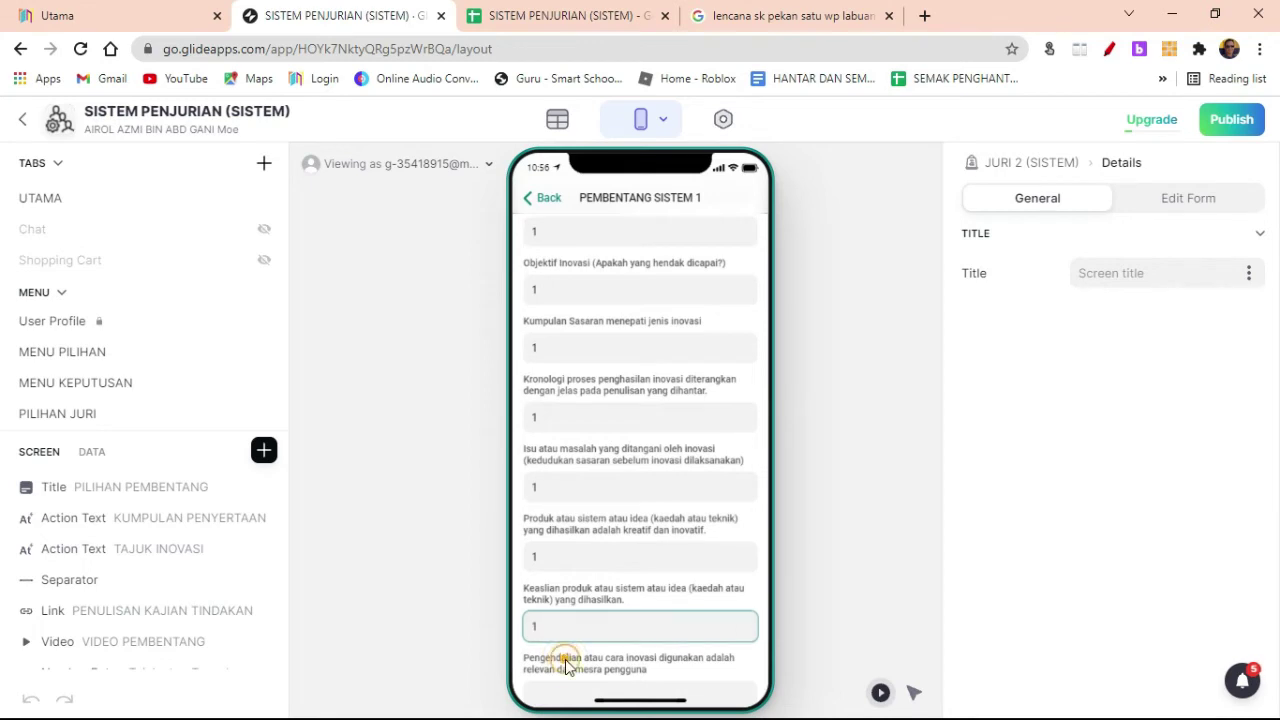
Step: Score Pengendalian, Perbelanjaan, Keberkesanan inovasi and Kebolehadaptasian 1 each
scroll(563, 660, "down", 2)
left_click(537, 560)
type("1")
left_click(531, 638)
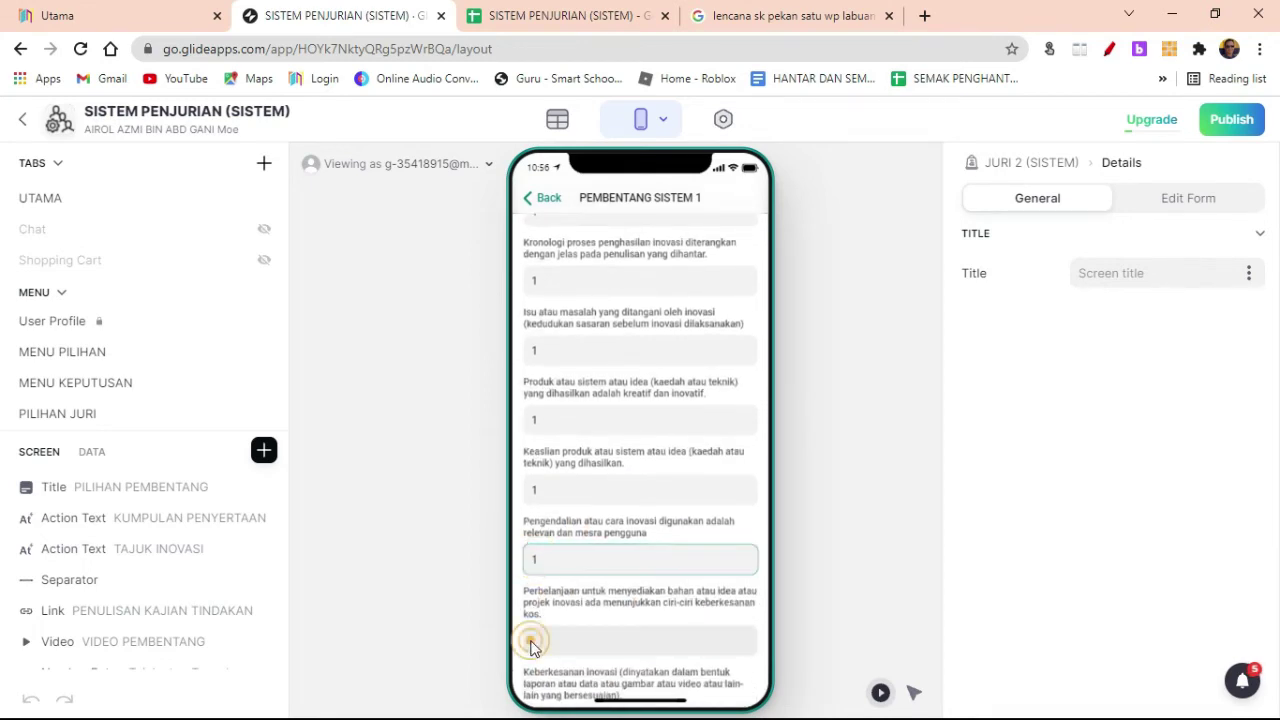
type("1")
scroll(565, 608, "down", 2)
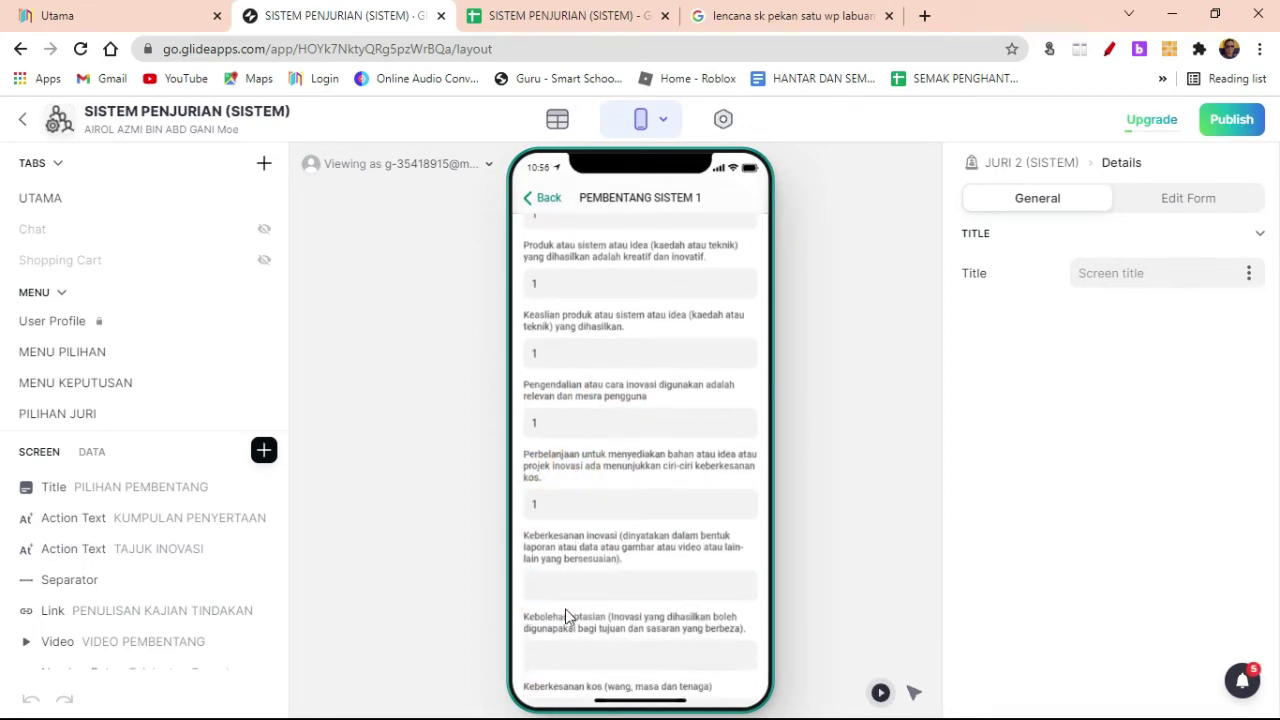
left_click(537, 584)
type("1")
left_click(545, 656)
type("1")
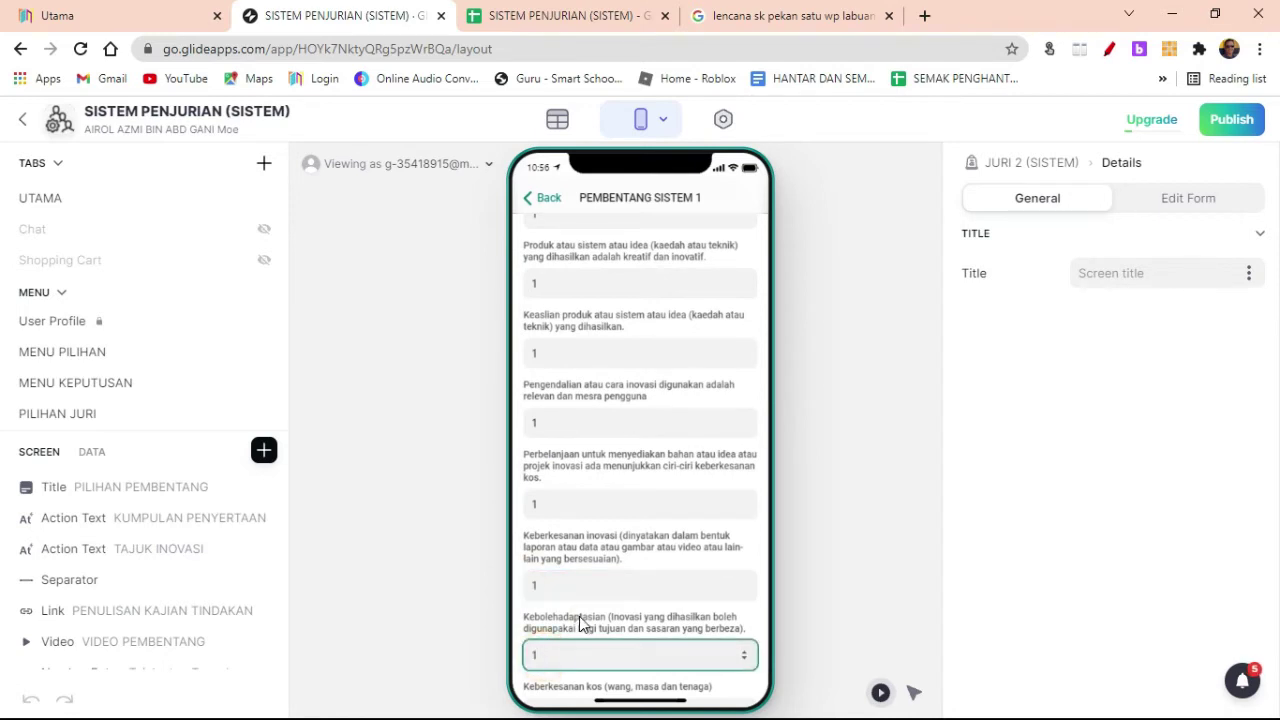
Step: Score Keberkesanan kos, Nilai Komersial and Peningkatan 1 each
scroll(580, 616, "down", 2)
left_click(537, 571)
type("1")
left_click(545, 632)
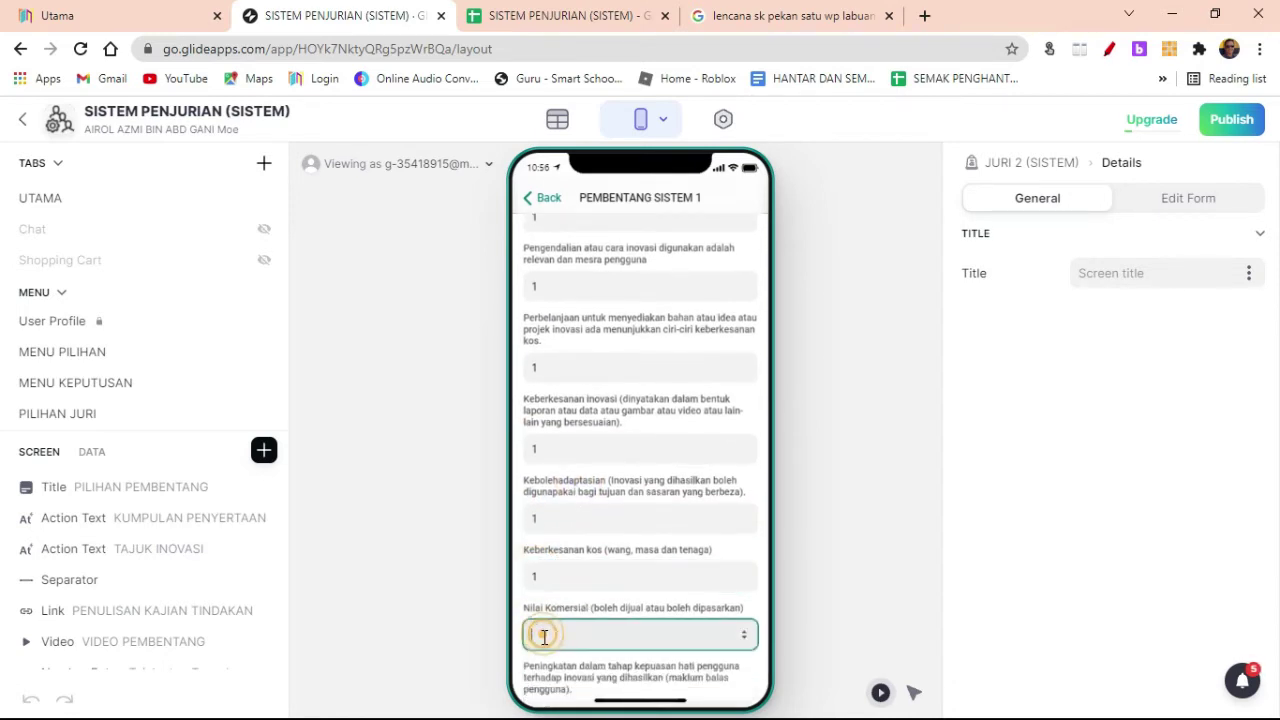
type("1")
left_click(595, 604)
scroll(595, 604, "down", 2)
left_click(552, 580)
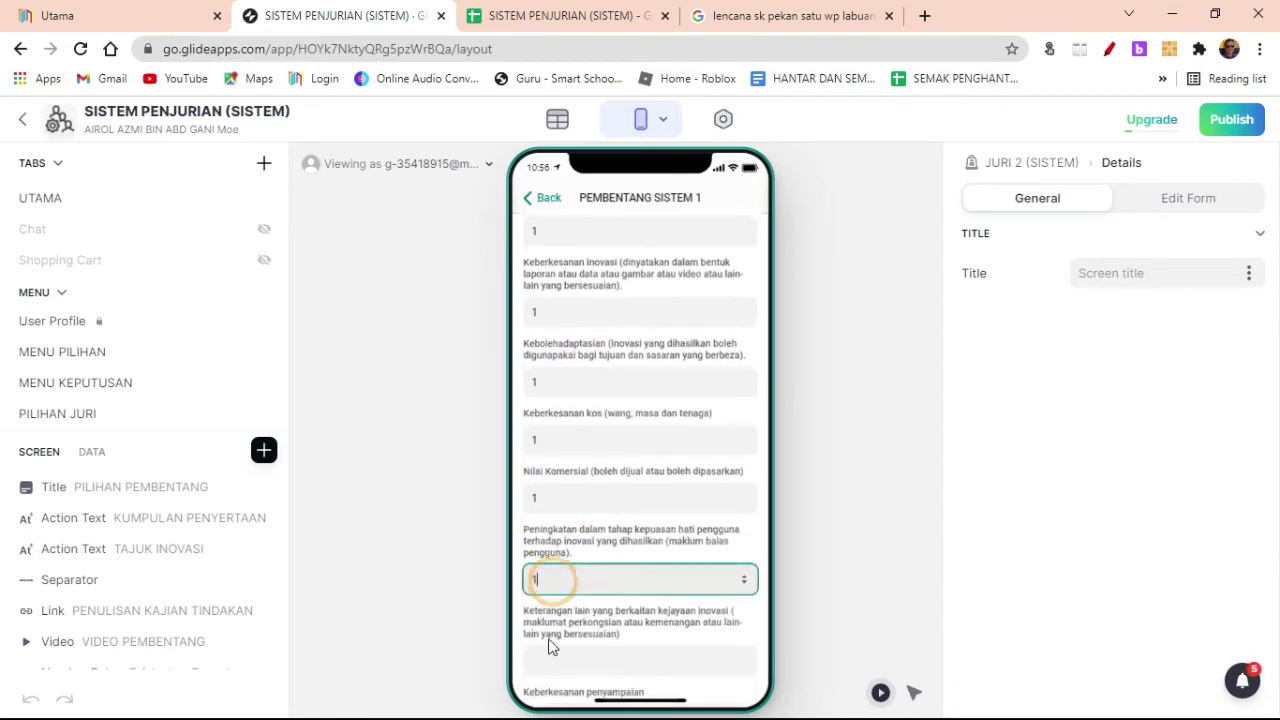
type("1")
left_click(545, 656)
type("1")
Step: Score Keberkesanan penyampaian, Bahasa and Kreativiti penyampaian 1 each
scroll(628, 628, "down", 2)
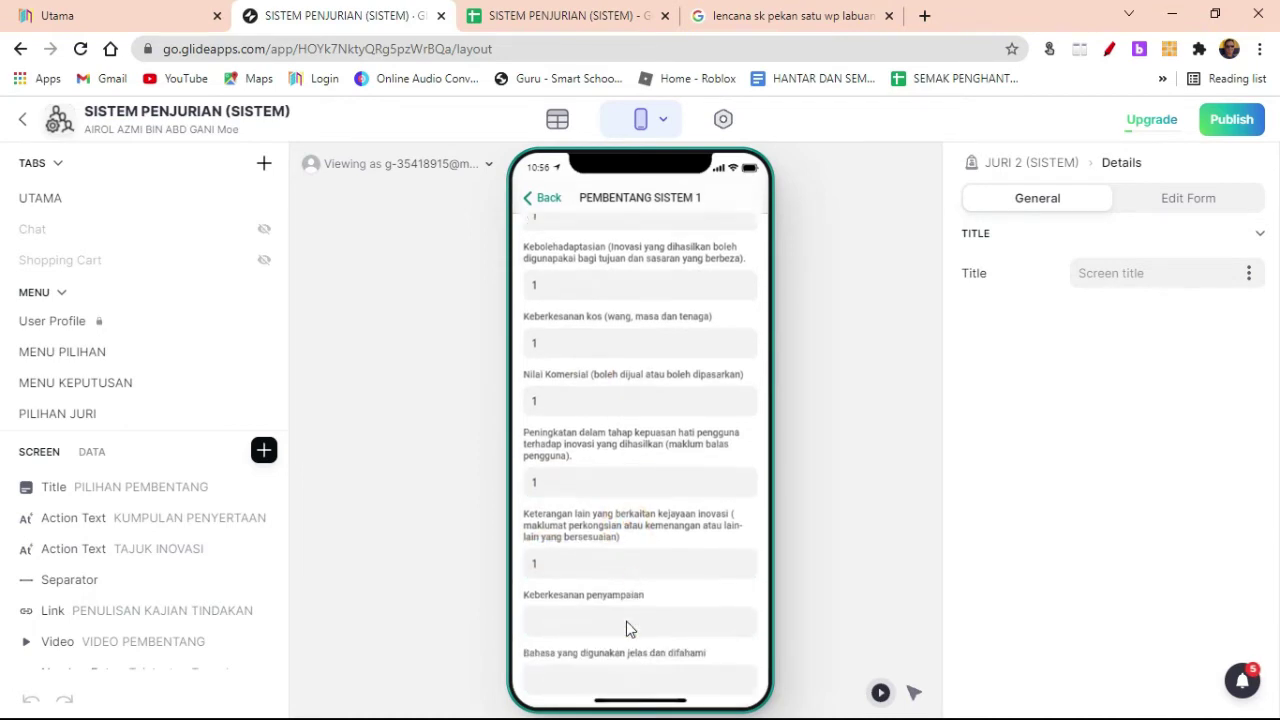
left_click(548, 587)
type("1")
left_click(551, 649)
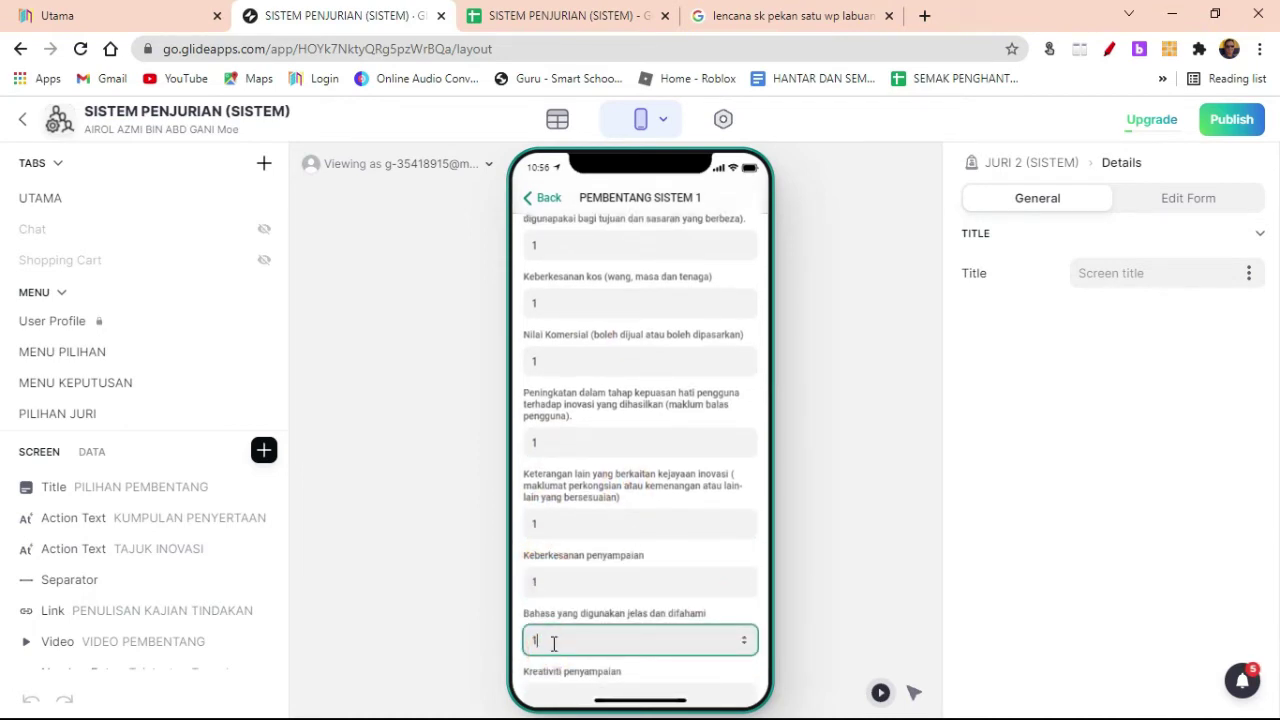
type("1")
scroll(552, 655, "down", 1)
left_click(552, 660)
type("1")
left_click(640, 624)
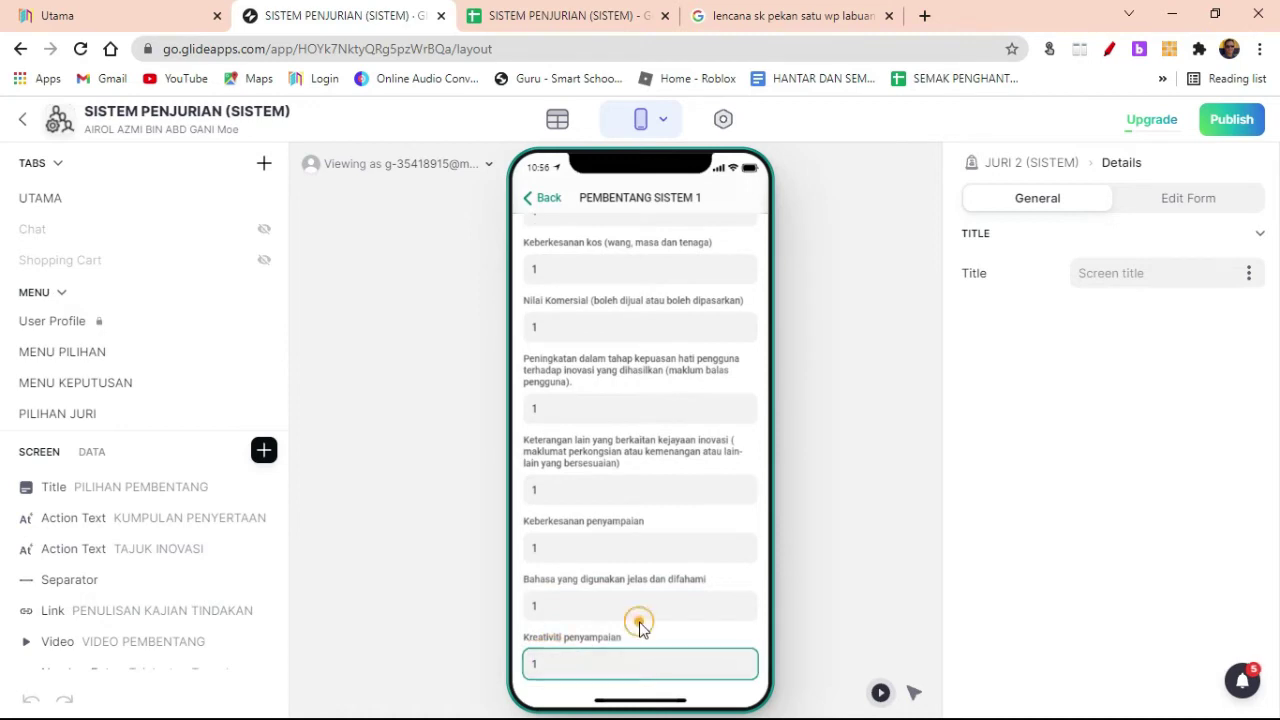
left_click(557, 16)
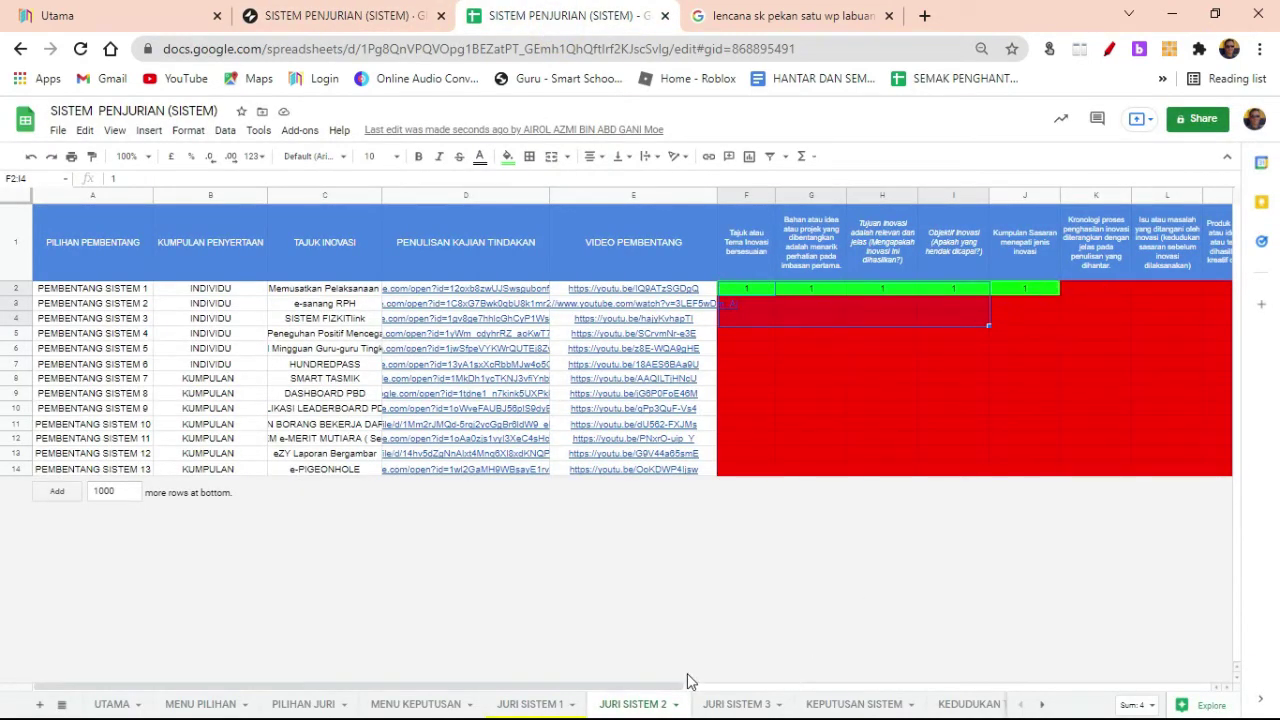
left_click_drag(687, 681, 1234, 660)
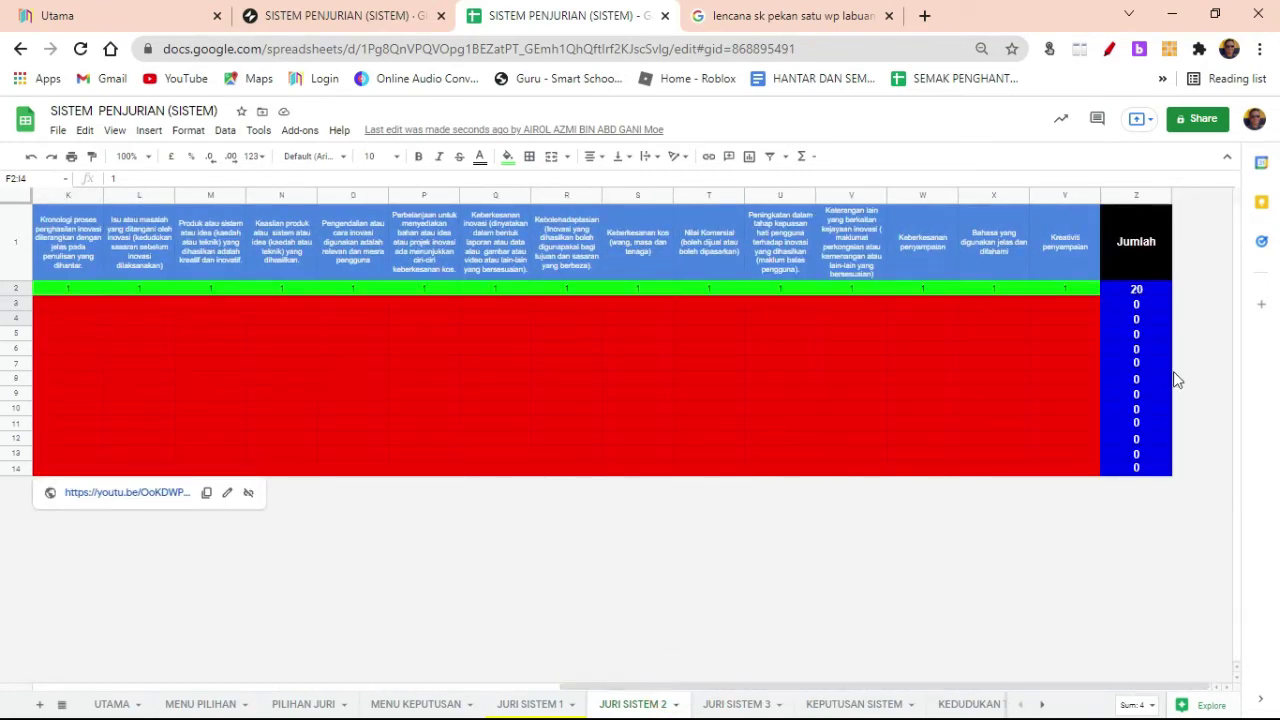
left_click_drag(1030, 690, 578, 704)
left_click(530, 704)
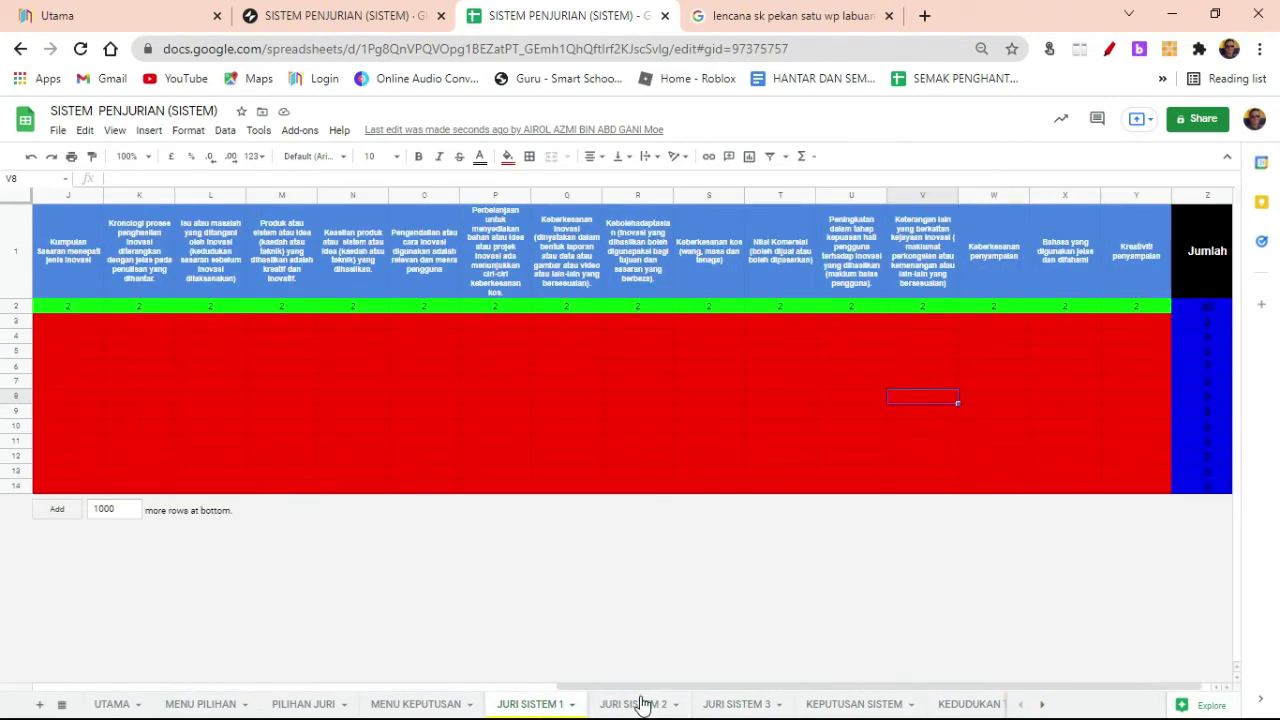
left_click(634, 704)
left_click(713, 706)
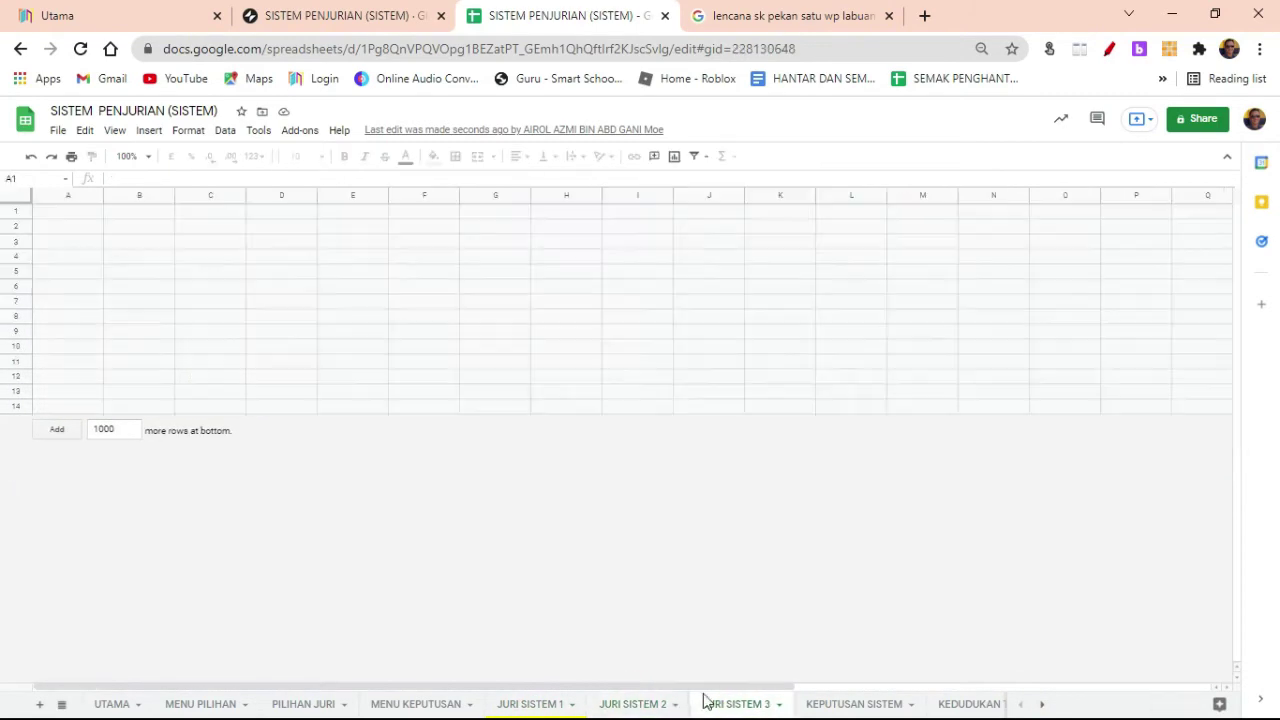
left_click(352, 15)
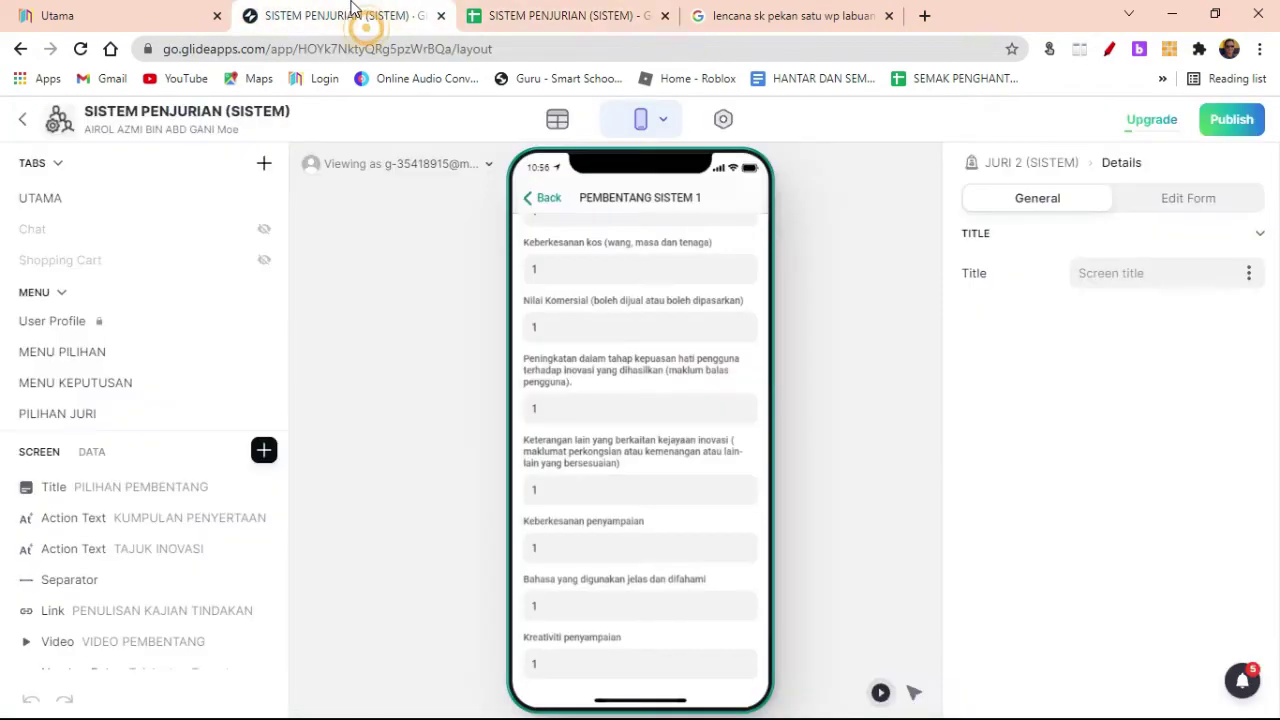
Step: Go back to the judge selection screen and open PEMBENTANG SISTEM 1 under JURI 3
left_click(543, 197)
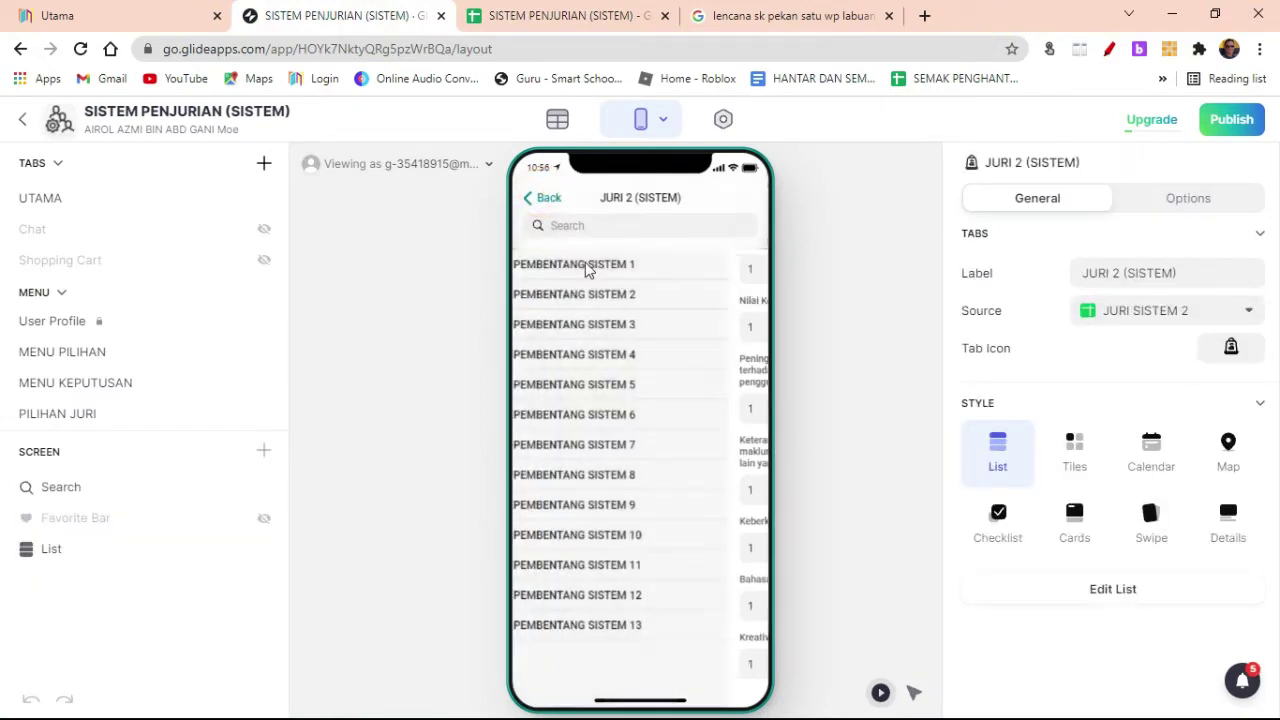
left_click(522, 196)
left_click(640, 473)
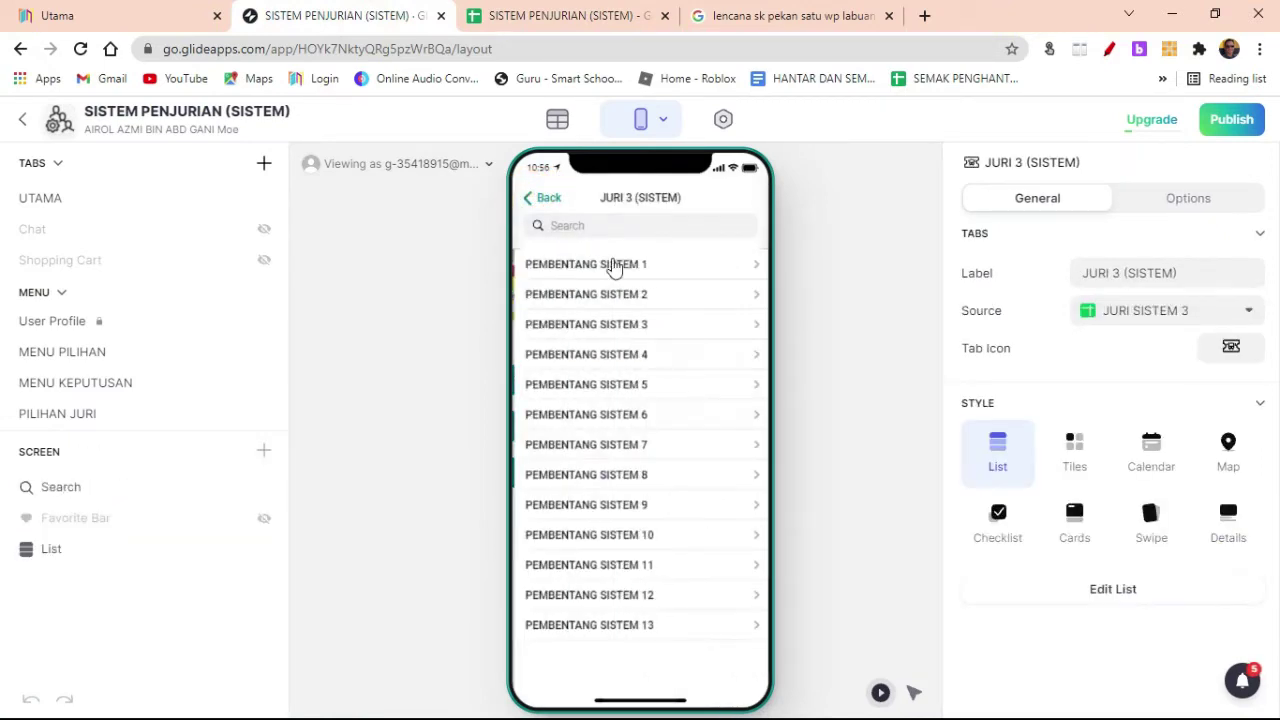
left_click(610, 266)
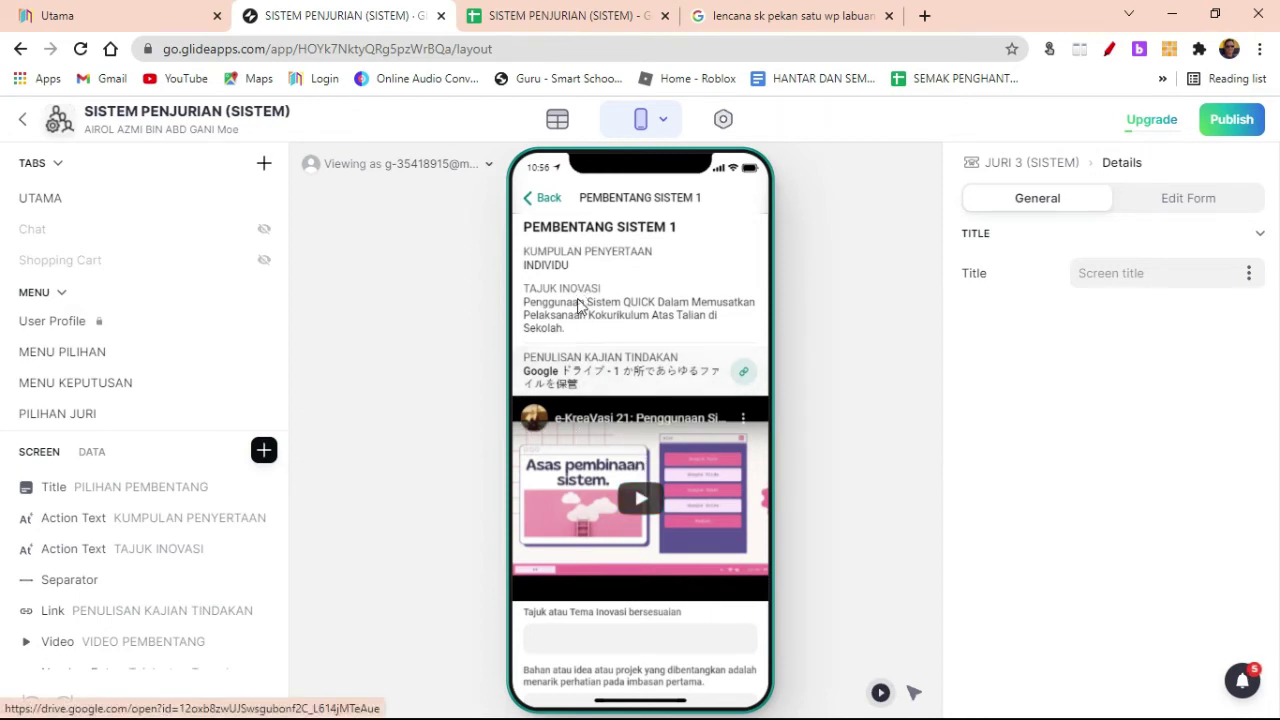
Step: Score 1 for Tajuk, Bahan, Tujuan, Objektif, Kumpulan Sasaran and Kronologi
scroll(580, 460, "down", 2)
left_click(549, 436)
type("1")
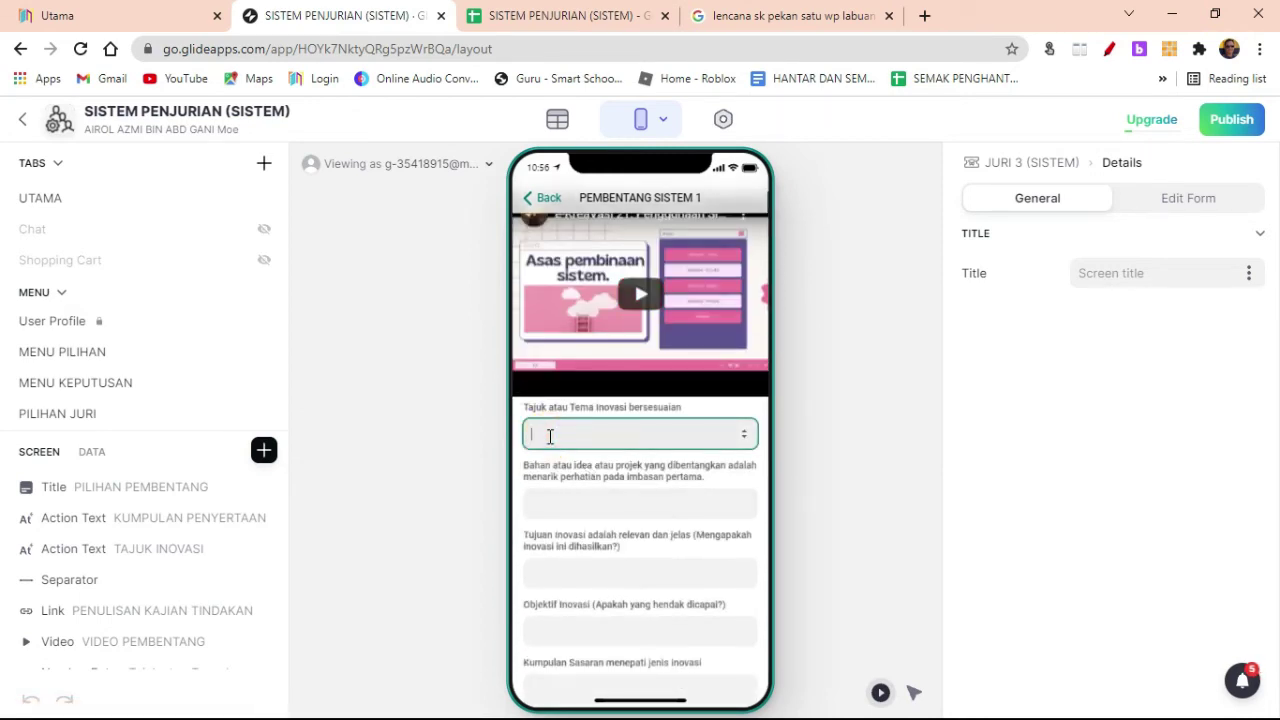
left_click(538, 503)
type("1")
left_click(546, 567)
type("1")
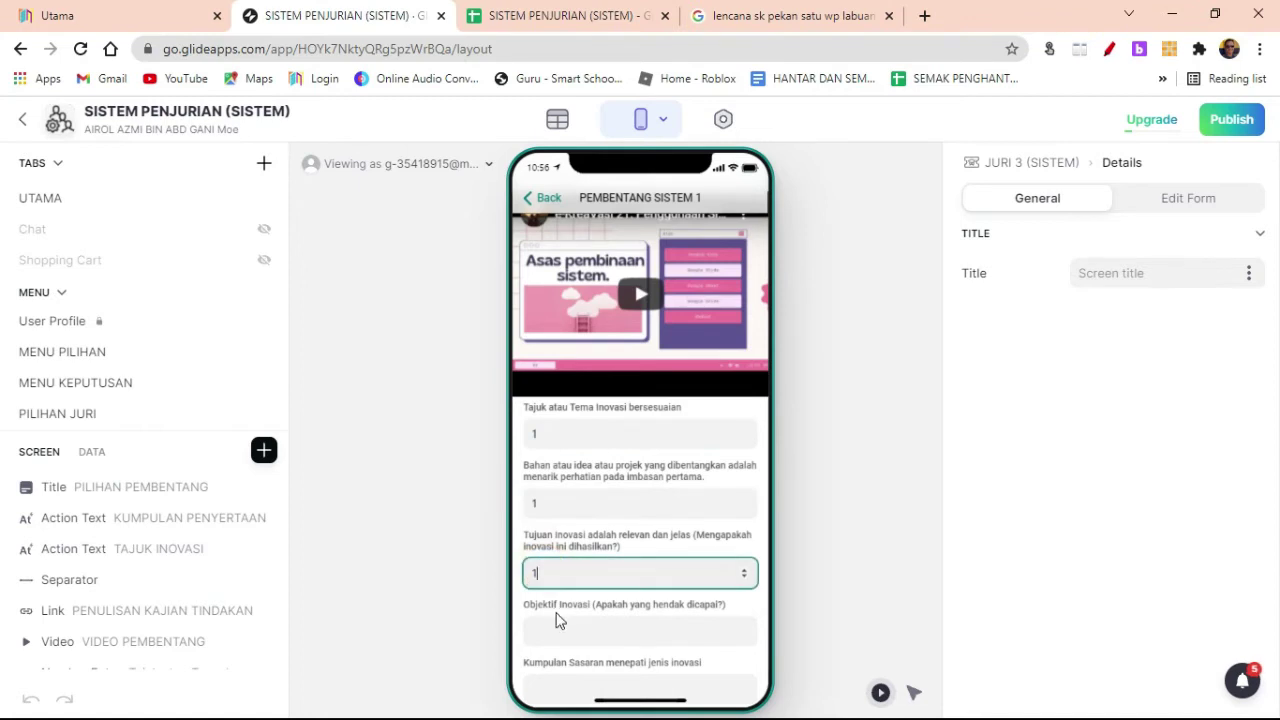
left_click(558, 625)
type("1")
left_click(677, 598)
scroll(600, 590, "down", 1)
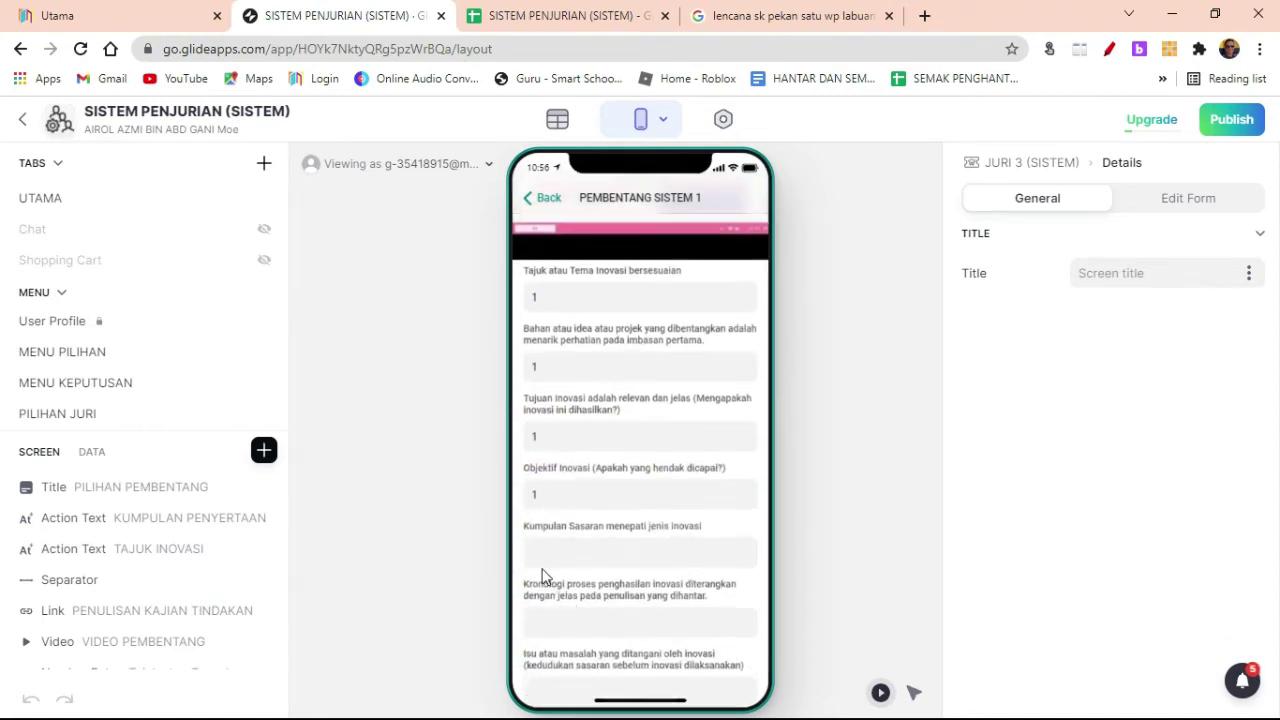
left_click(551, 551)
type("1")
left_click(551, 620)
type("1")
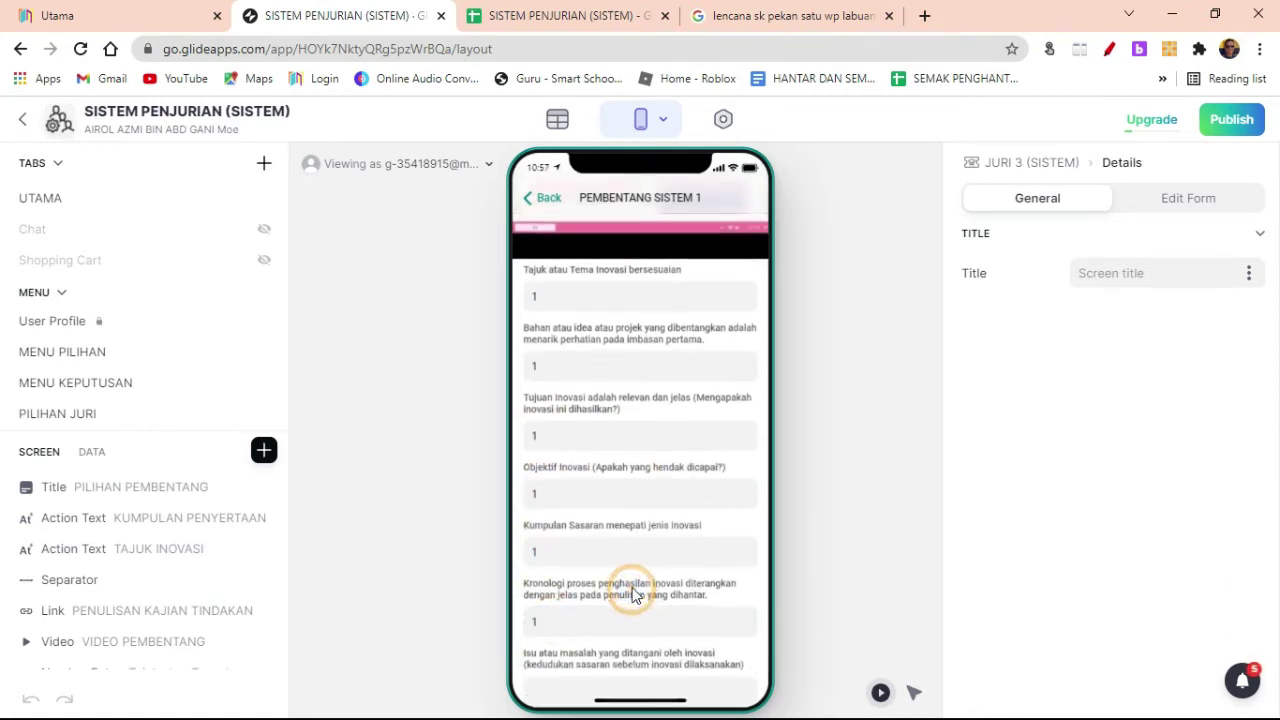
Step: Score Isu 2, Produk 1, Keaslian 1, Pengendalian 1, Perbelanjaan 2, Keberkesanan inovasi 1, Kebolehadaptasian 1
scroll(543, 517, "down", 2)
left_click(534, 486)
type("2")
left_click(545, 563)
type("1")
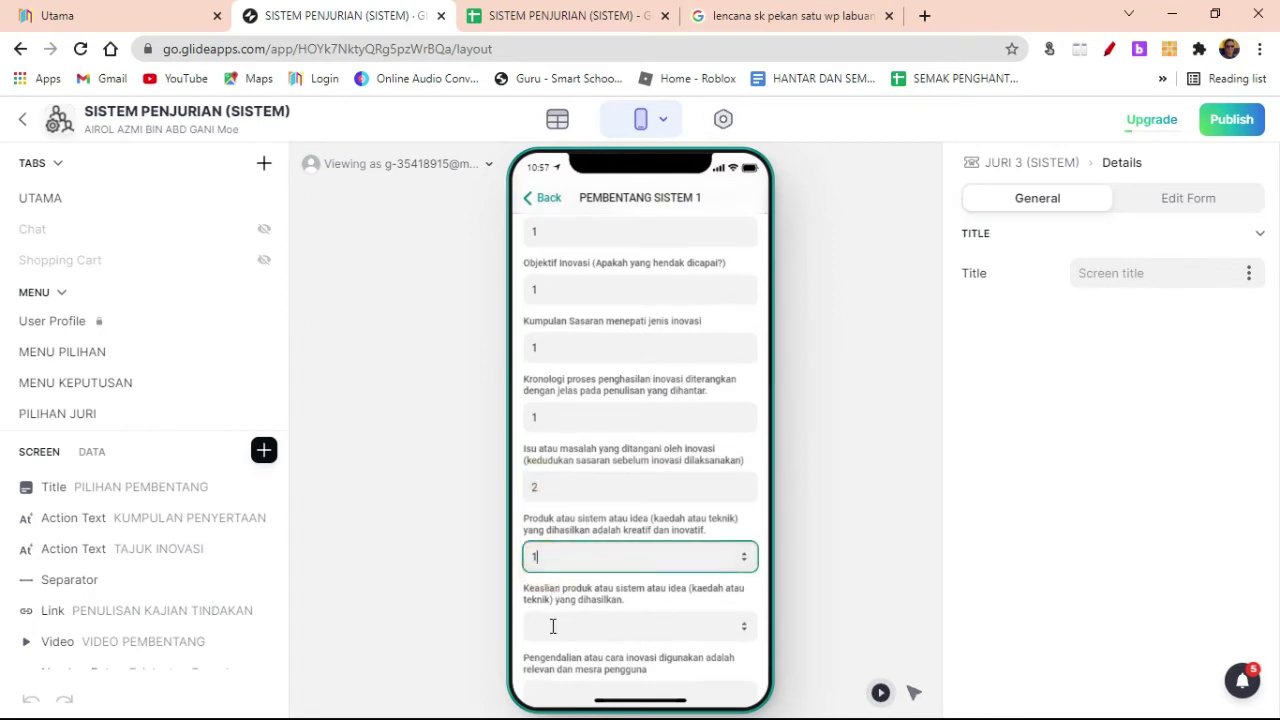
left_click(547, 625)
type("1")
scroll(611, 597, "down", 1)
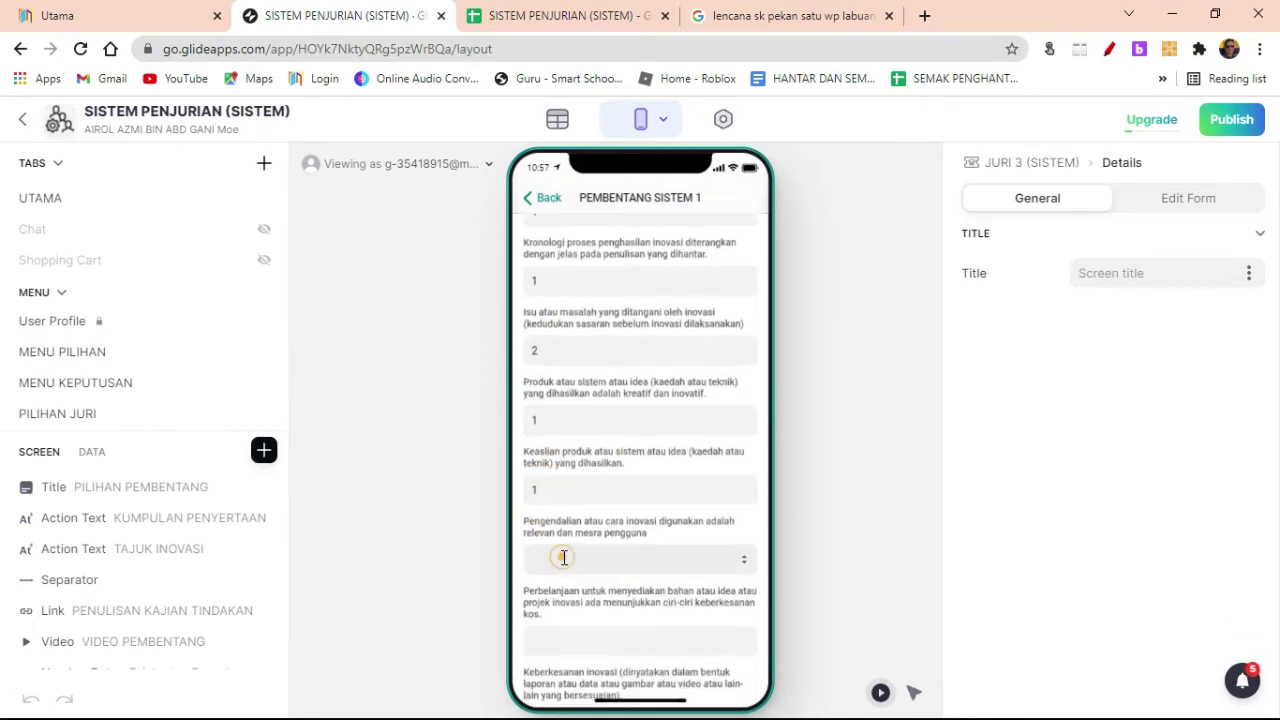
left_click(563, 558)
type("1")
left_click(563, 645)
type("2")
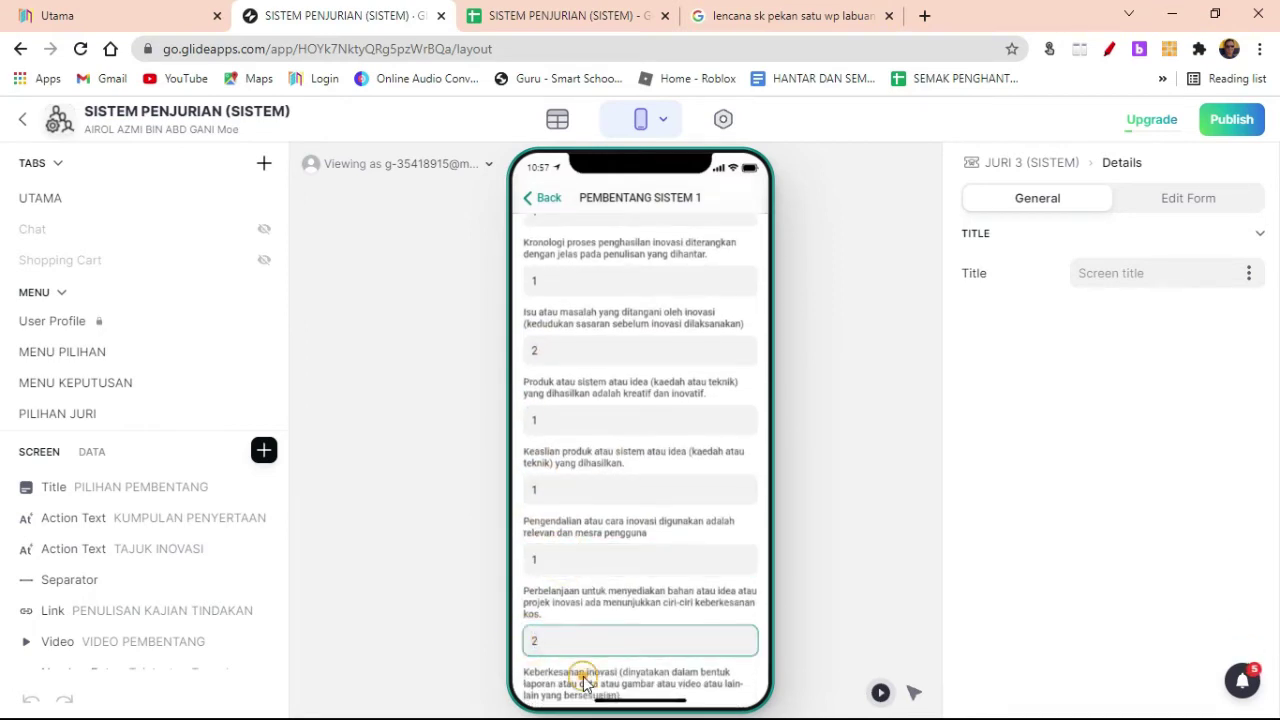
scroll(583, 669, "down", 1)
left_click(552, 588)
type("1")
left_click(557, 652)
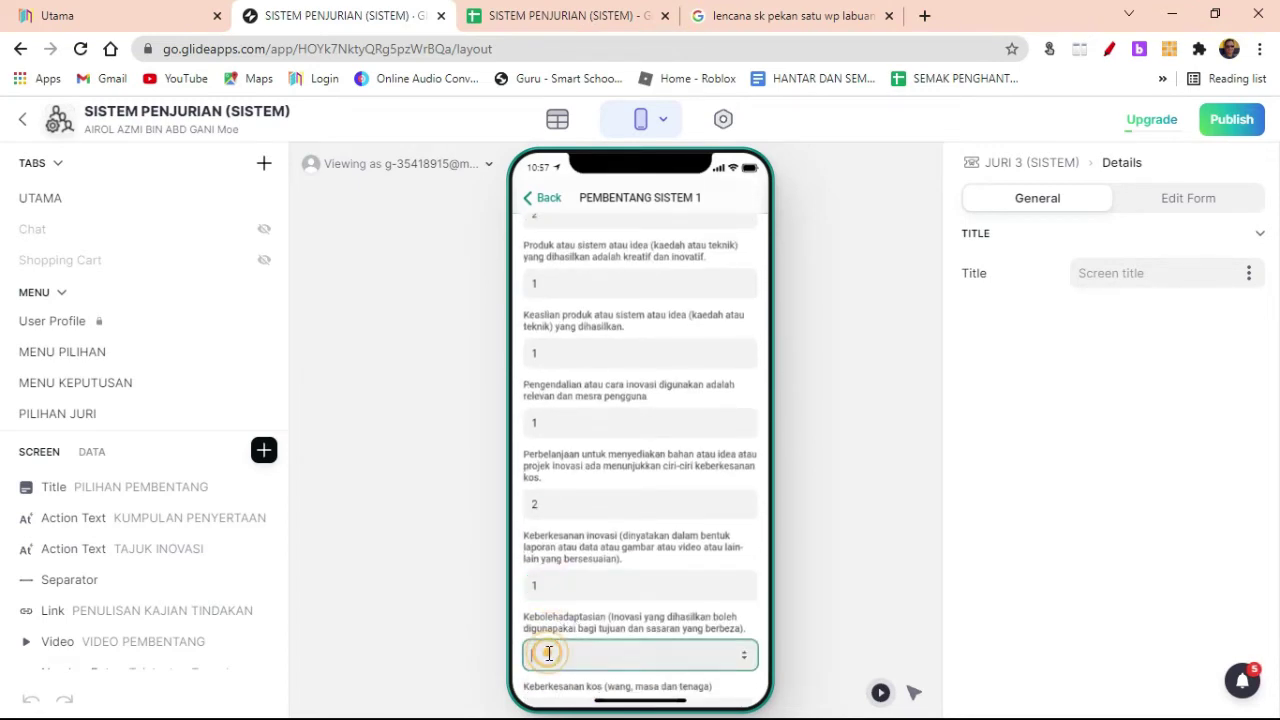
type("1")
Step: Score Peningkatan 2 and the remaining criteria 1, then return to the judge selection screen
scroll(600, 617, "down", 2)
left_click(532, 510)
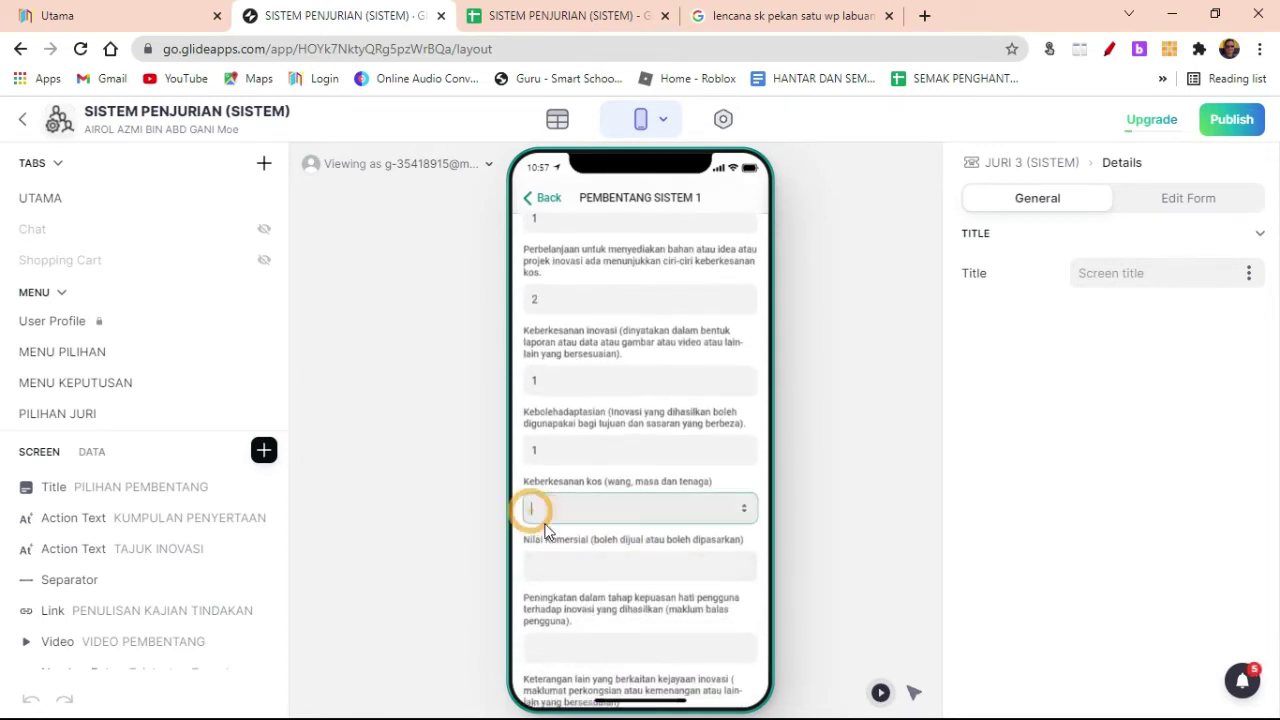
type("1")
left_click(536, 566)
type("1")
left_click(545, 645)
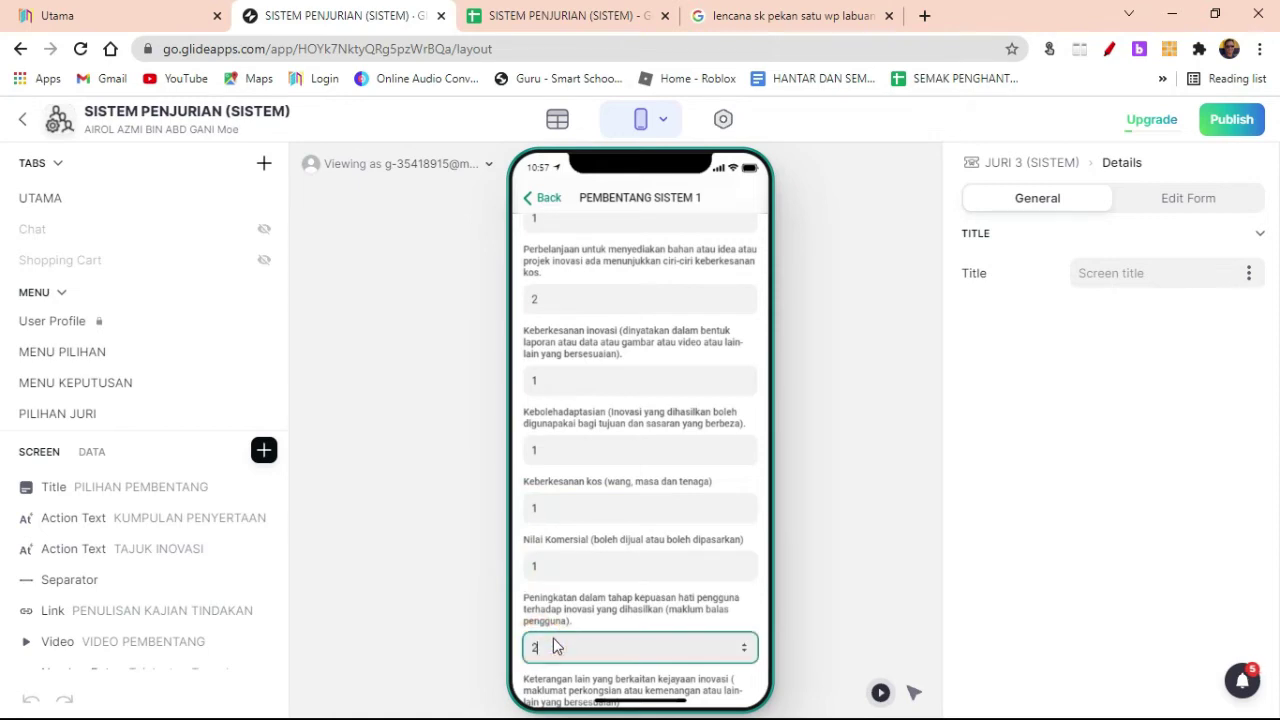
type("2")
scroll(591, 609, "down", 2)
left_click(543, 520)
type("1")
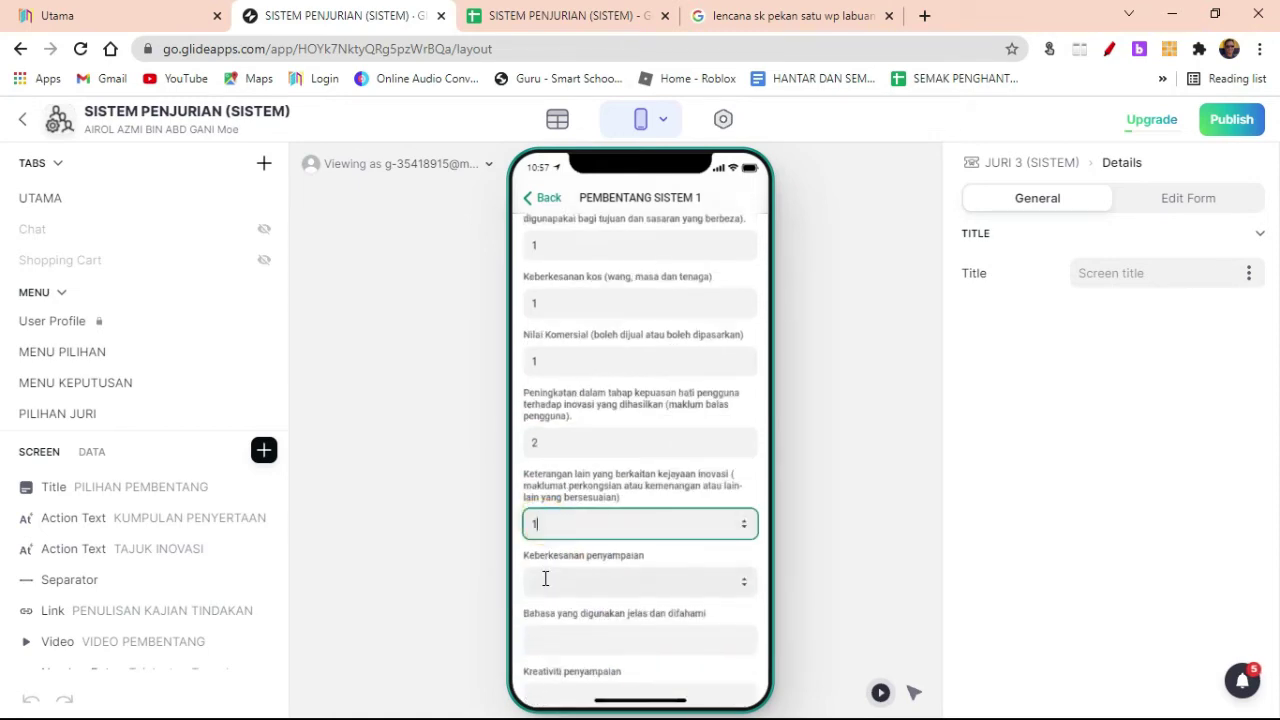
left_click(543, 580)
type("1")
left_click(534, 638)
type("1")
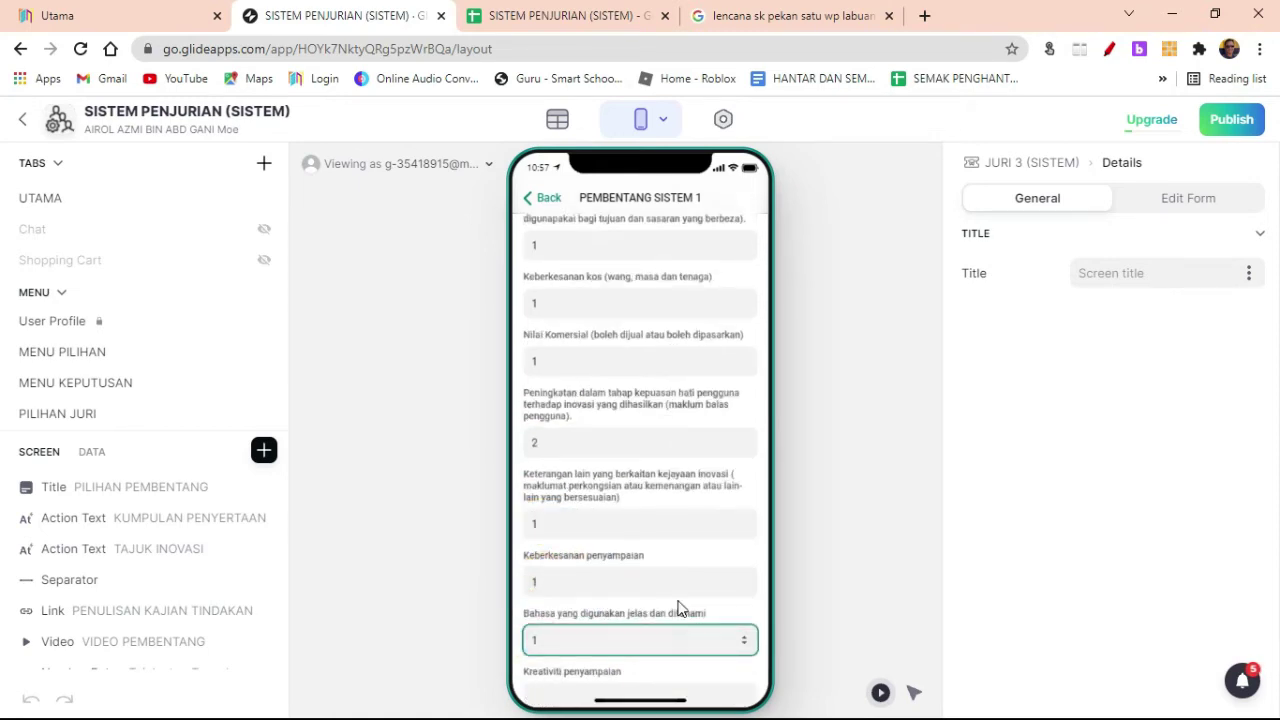
scroll(640, 609, "down", 1)
left_click(551, 664)
type("1")
left_click(874, 429)
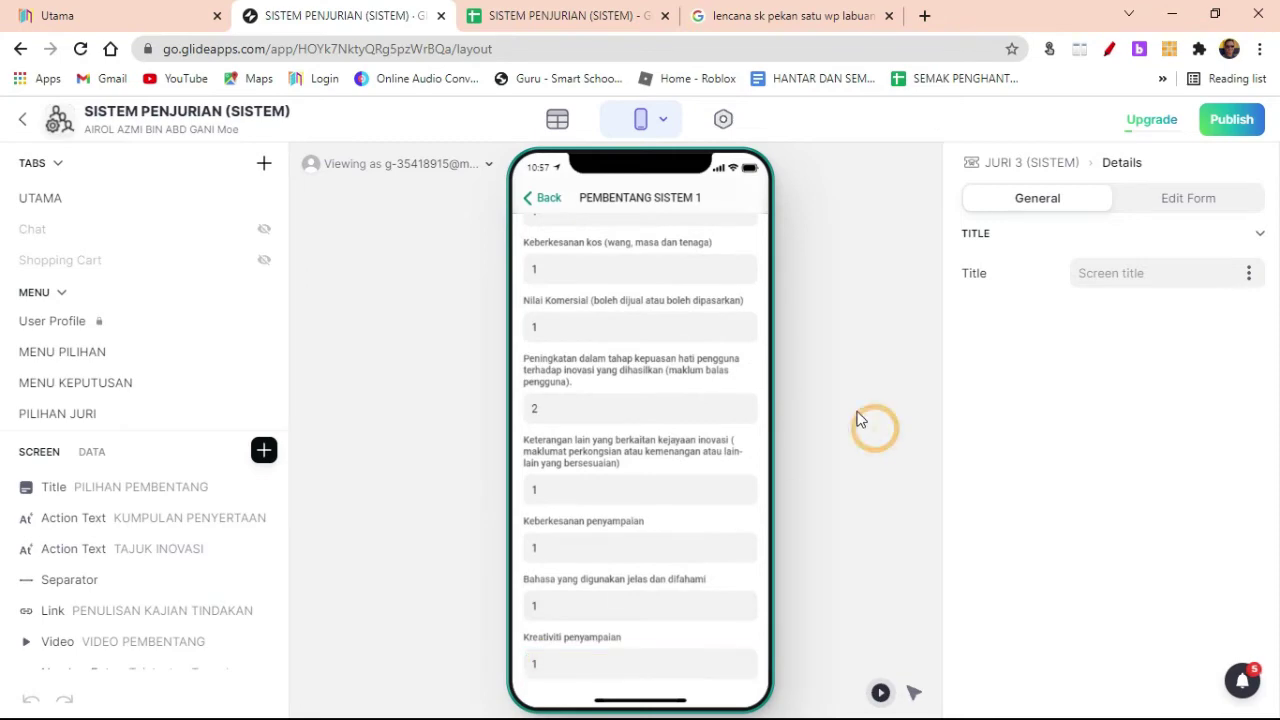
left_click(556, 204)
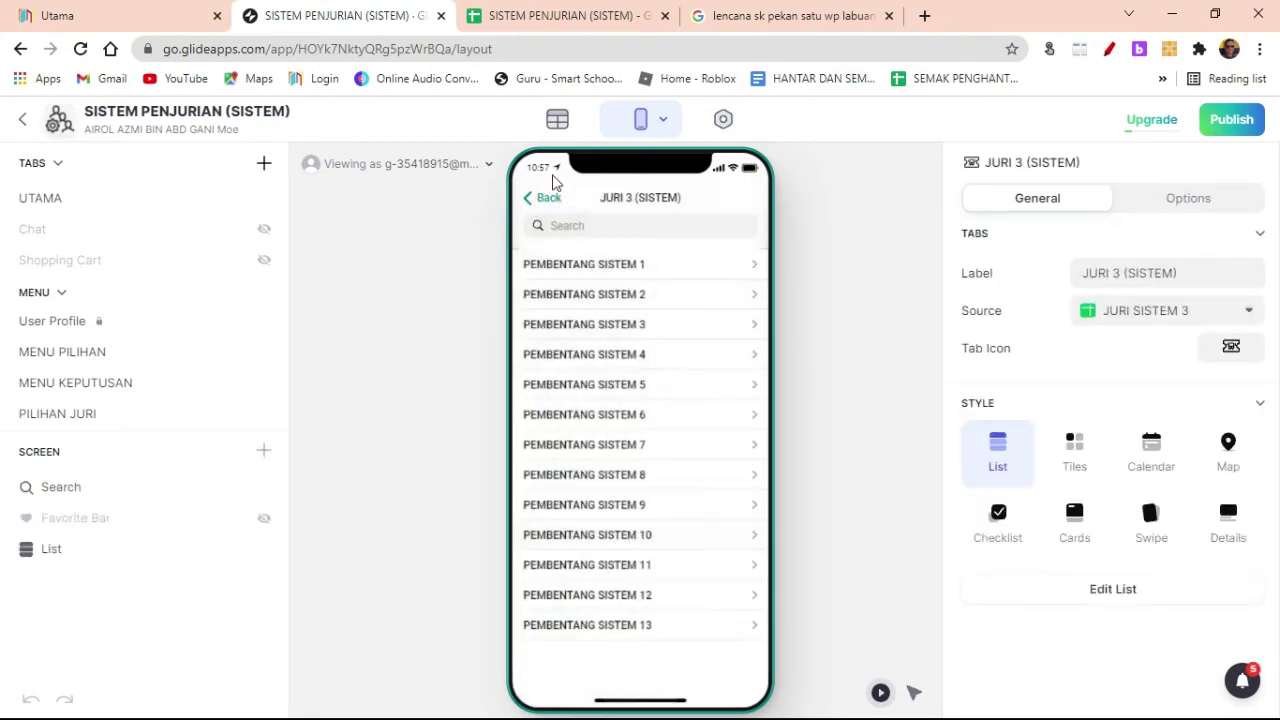
left_click(545, 197)
Step: In the judging spreadsheet, look through JURI SISTEM 1, 2 and 3, then open KEPUTUSAN SISTEM
left_click(538, 15)
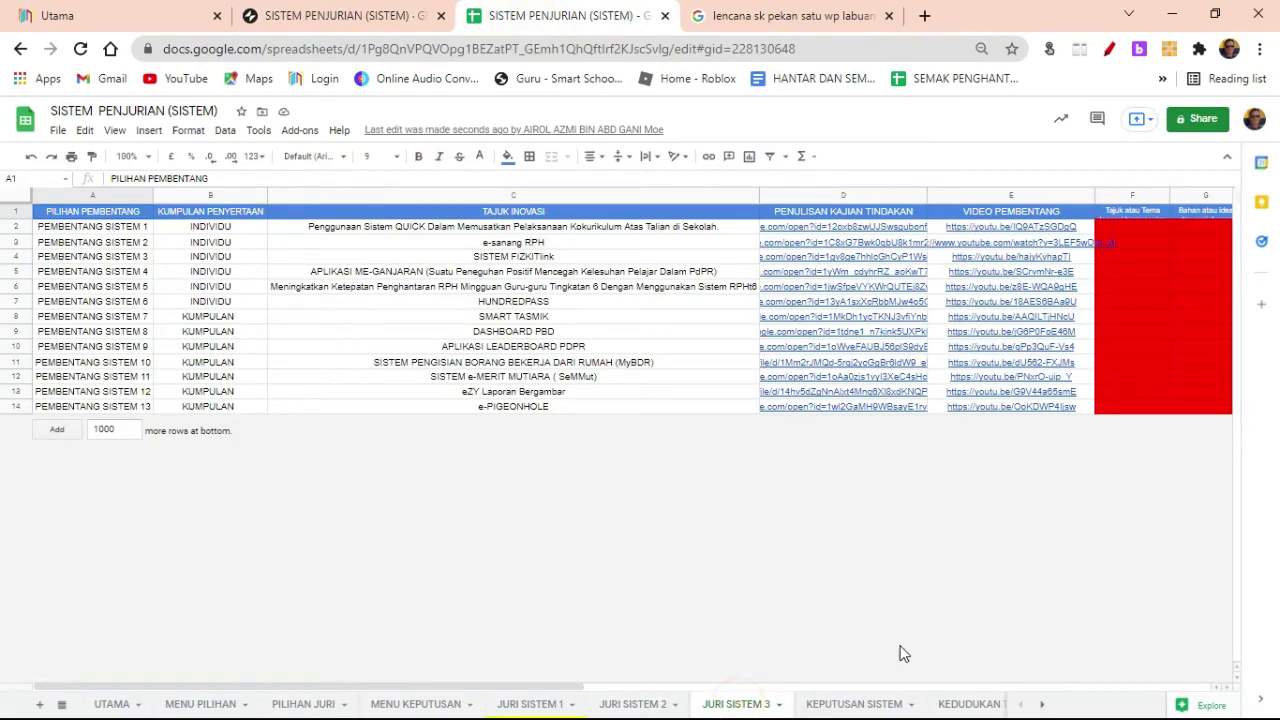
left_click_drag(575, 685, 1201, 686)
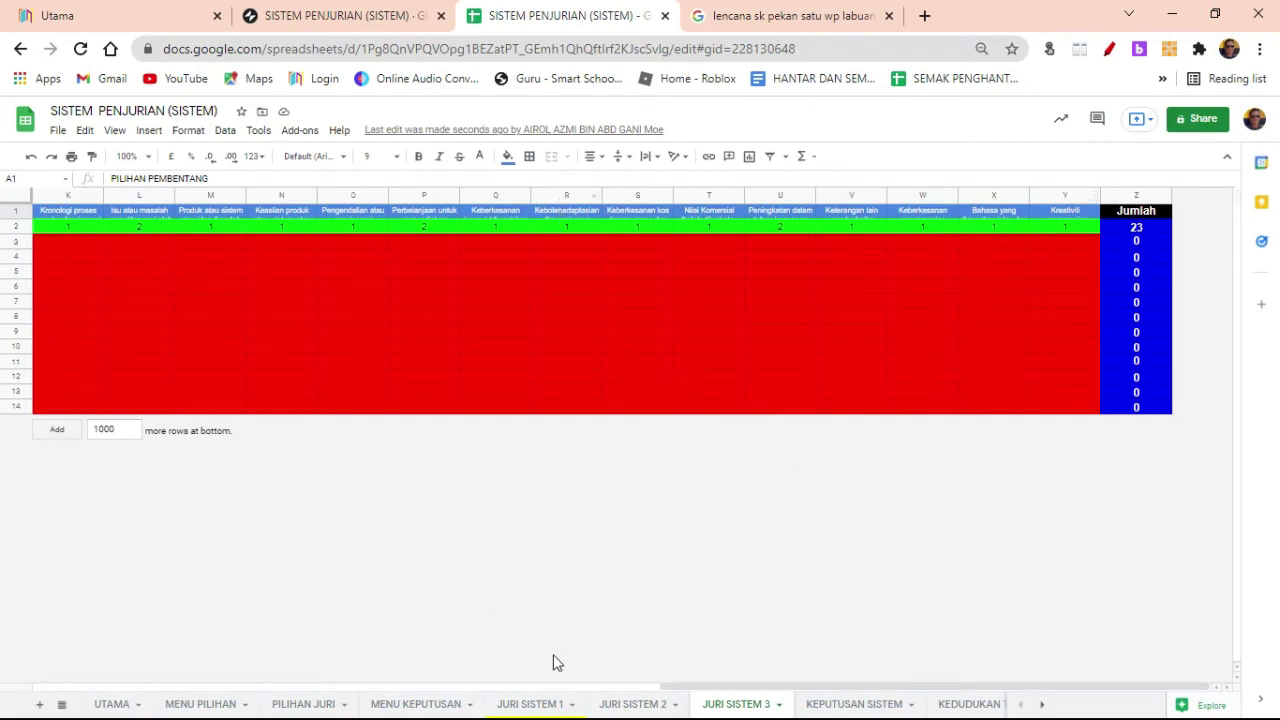
left_click(535, 704)
left_click(633, 704)
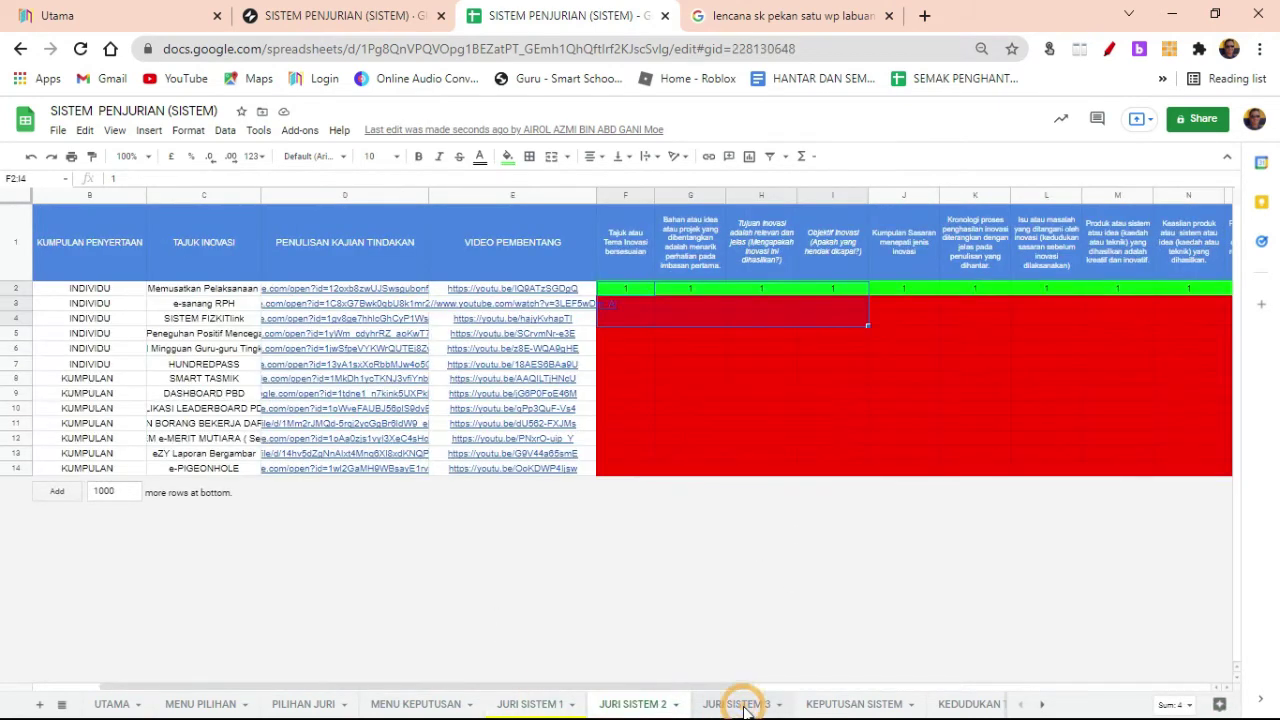
left_click(740, 704)
left_click(848, 704)
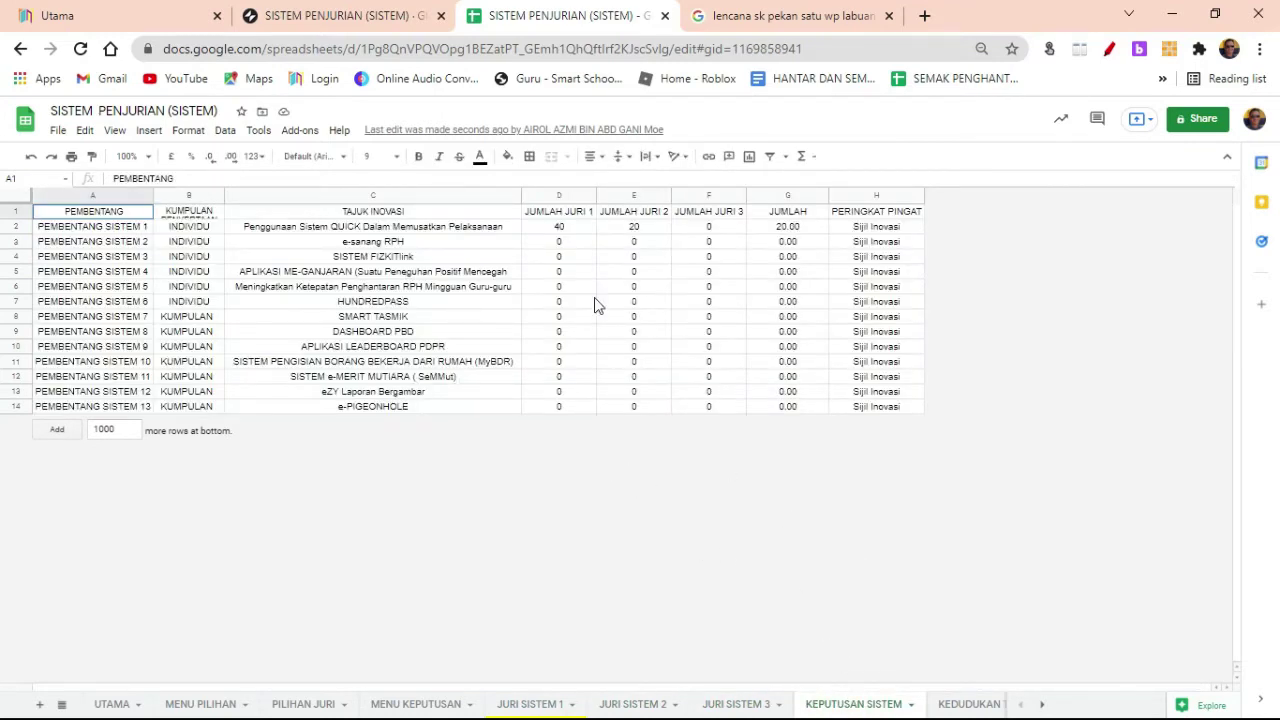
Step: Inspect the linking formulas in KEPUTUSAN SISTEM F2 and F5 and the JURI SISTEM 3 total in Z2
left_click(712, 227)
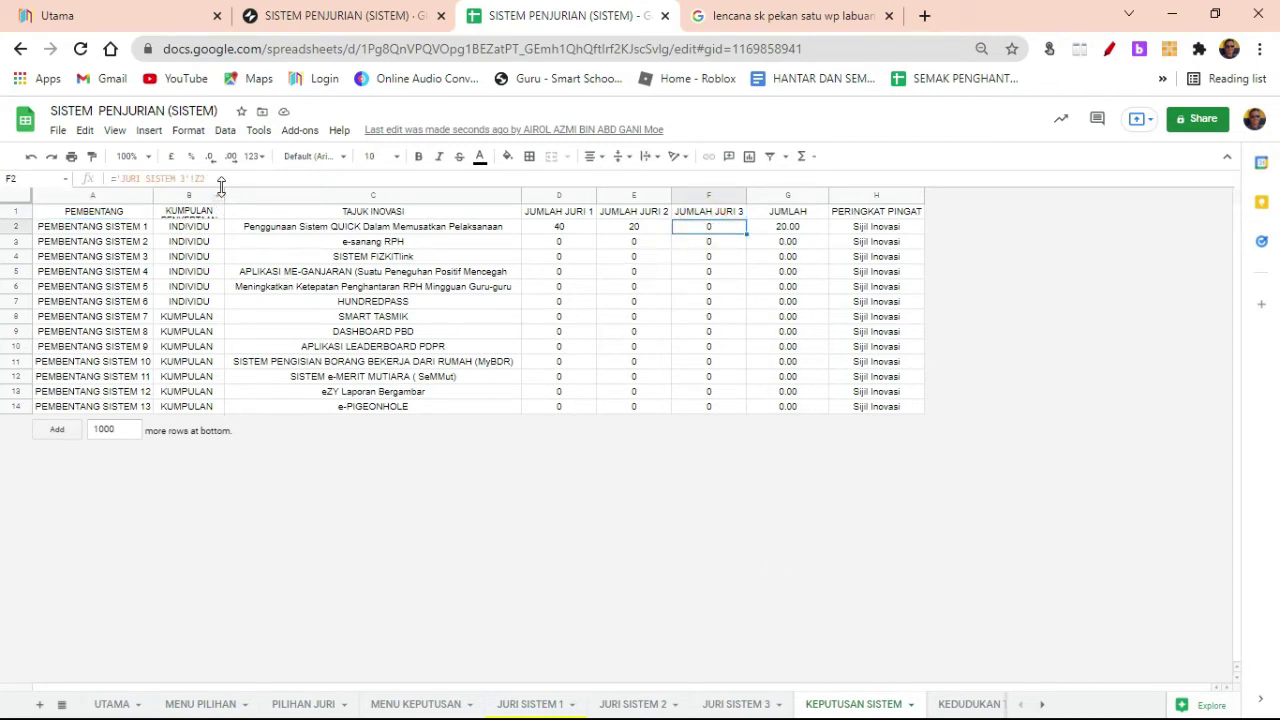
left_click(740, 705)
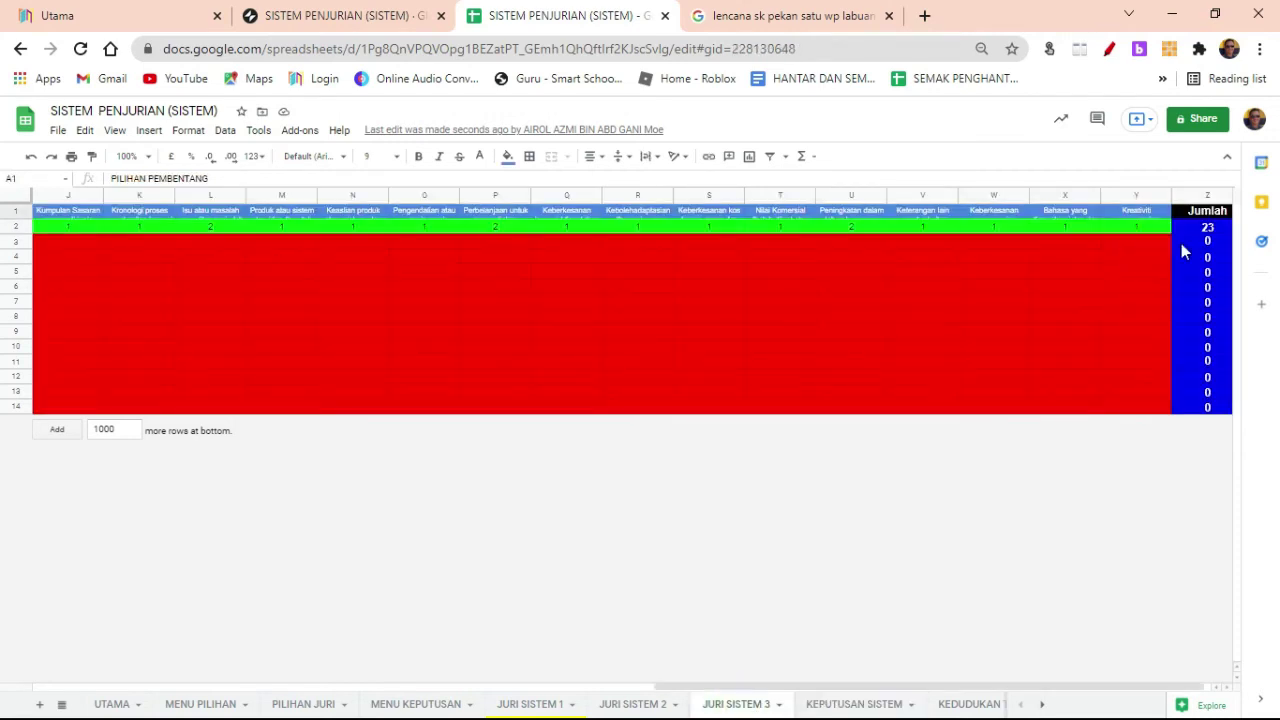
left_click(1208, 229)
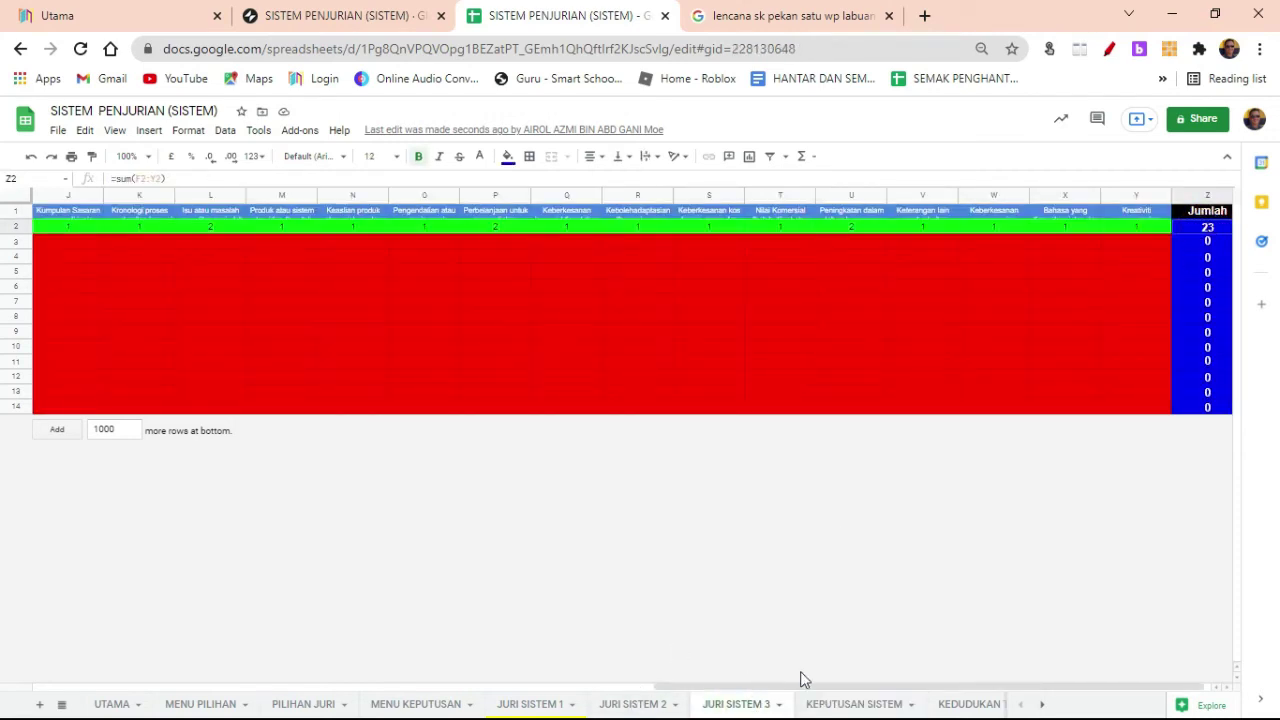
left_click(855, 704)
left_click(690, 271)
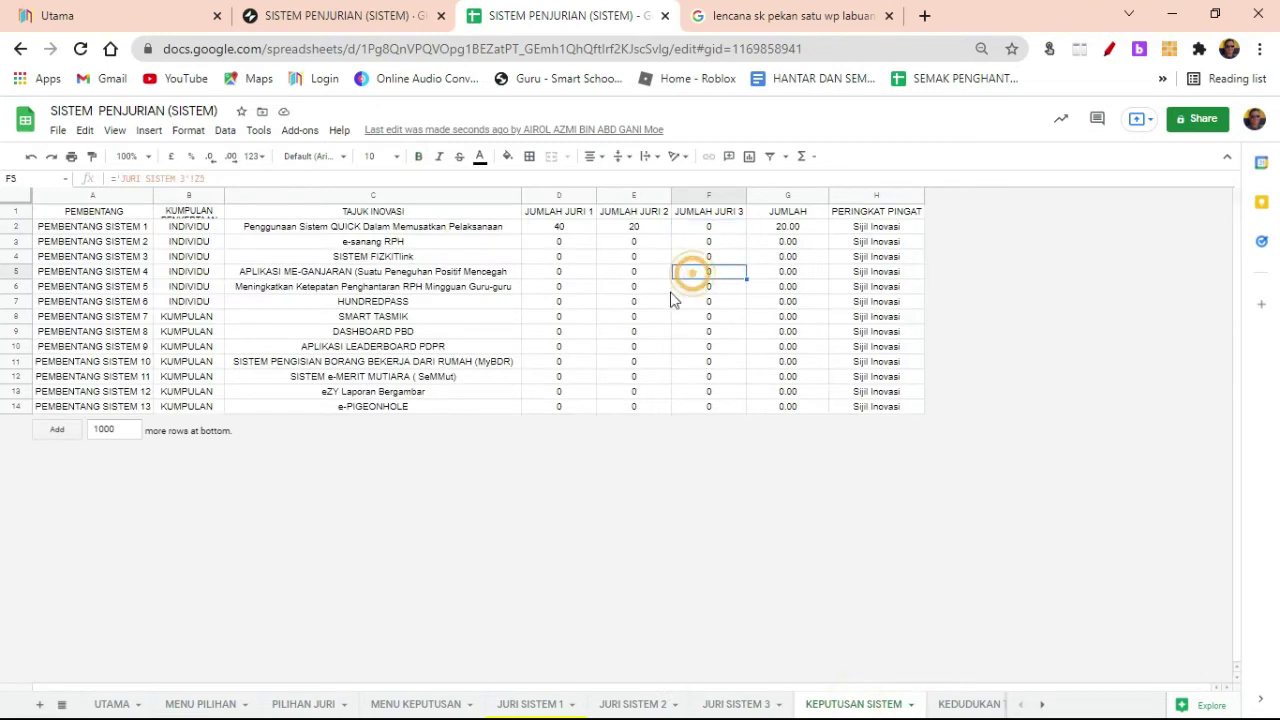
Step: Recheck the three judge sheets and confirm KEPUTUSAN SISTEM F2 still shows 0
left_click(655, 705)
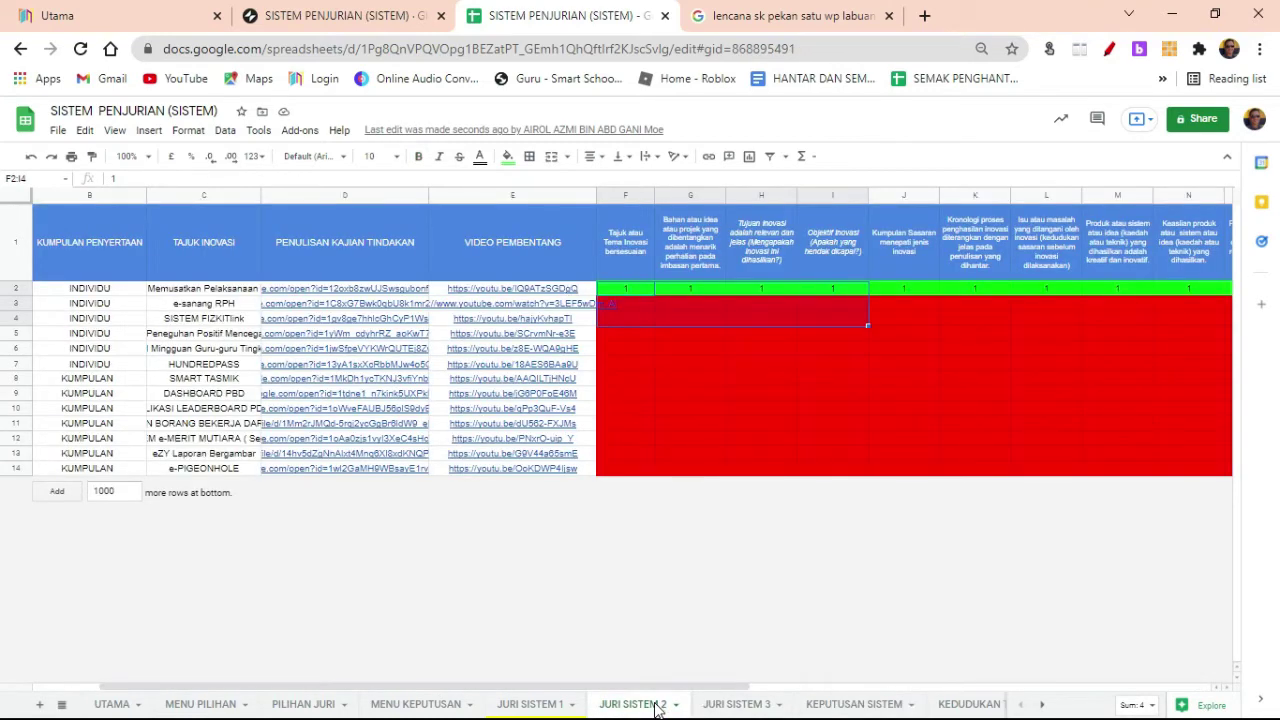
left_click(537, 704)
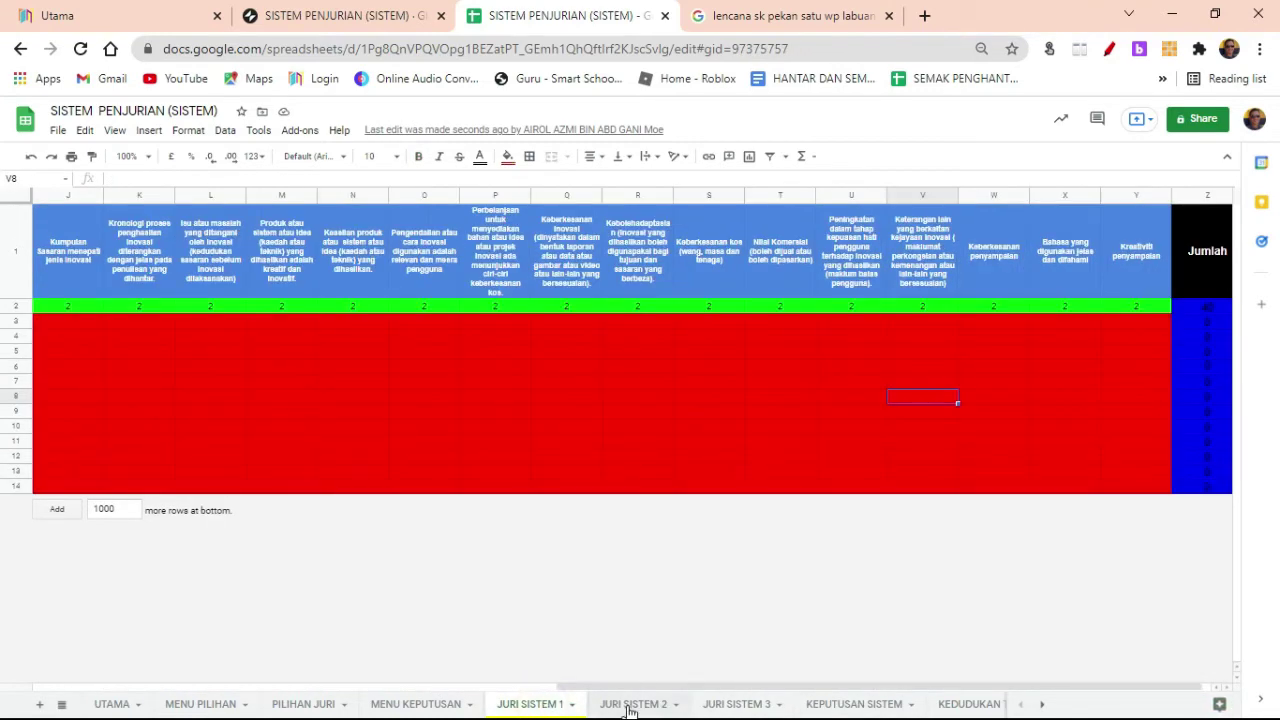
left_click(632, 704)
left_click(727, 686)
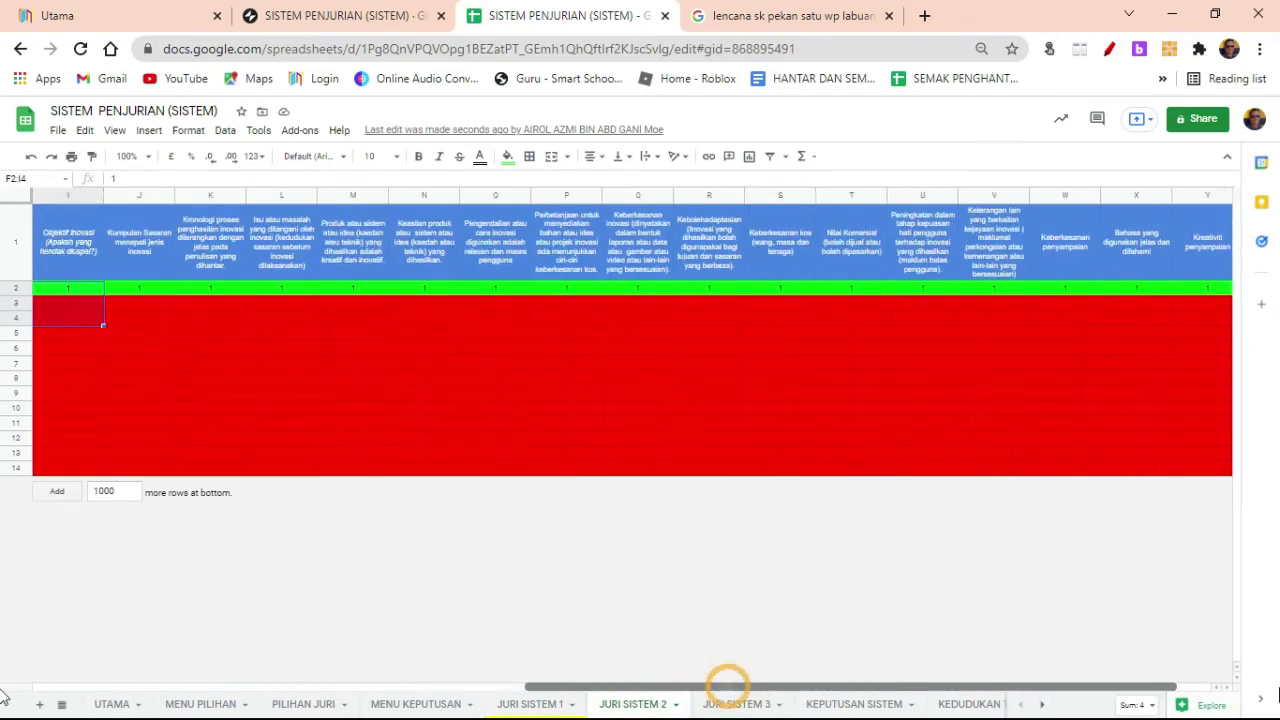
left_click(737, 704)
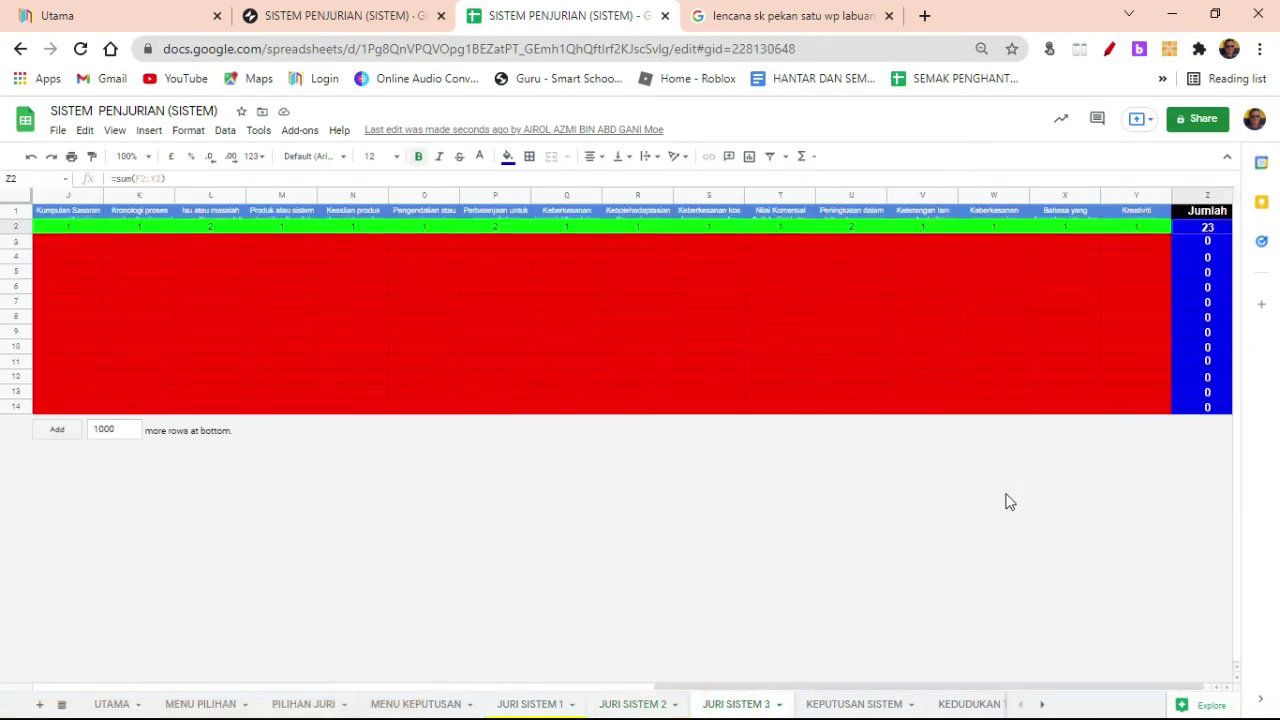
left_click(850, 704)
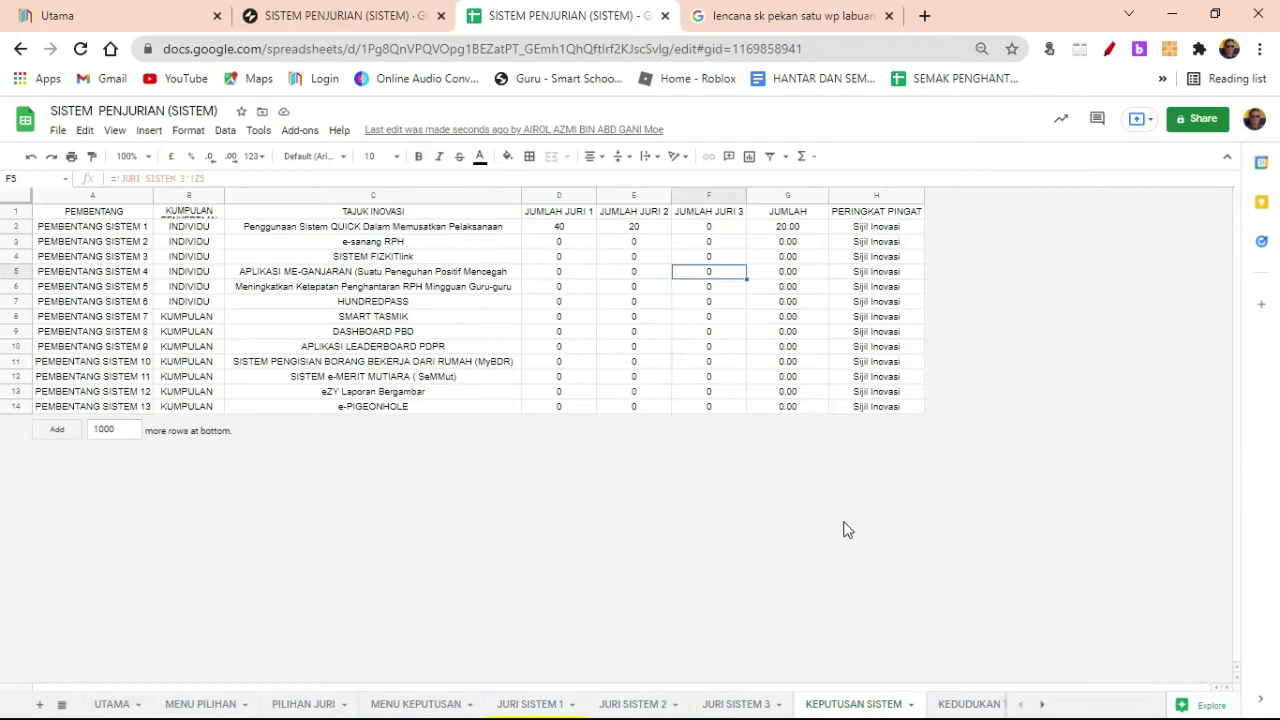
left_click(706, 230)
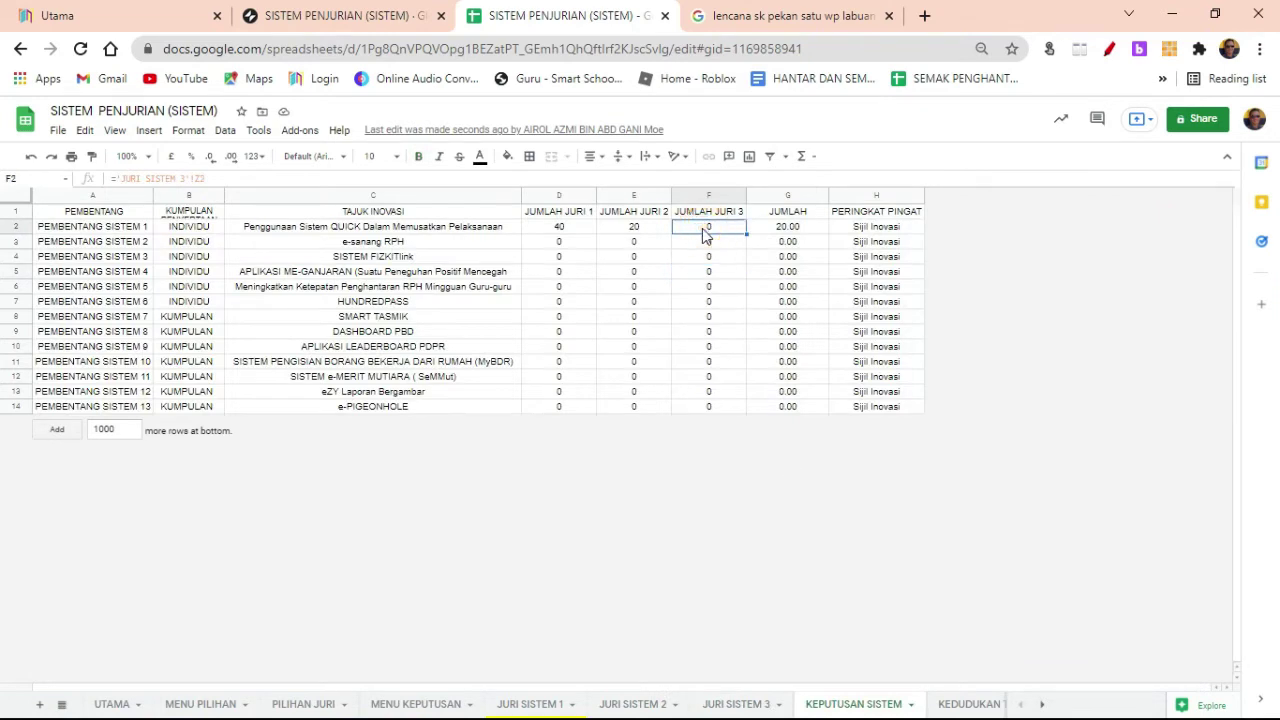
Step: Check the Jumlah Juri 2, Jumlah Juri 3 and average formulas in E2, F2 and G2
left_click(634, 230)
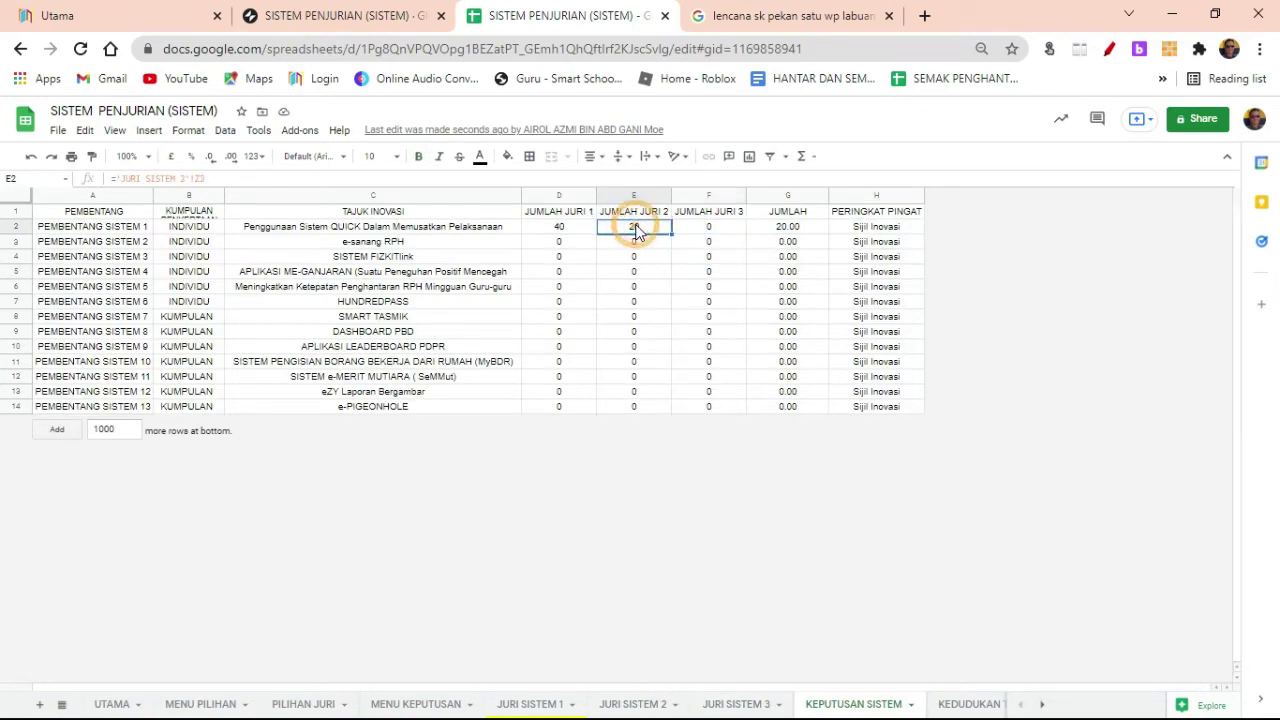
left_click(735, 230)
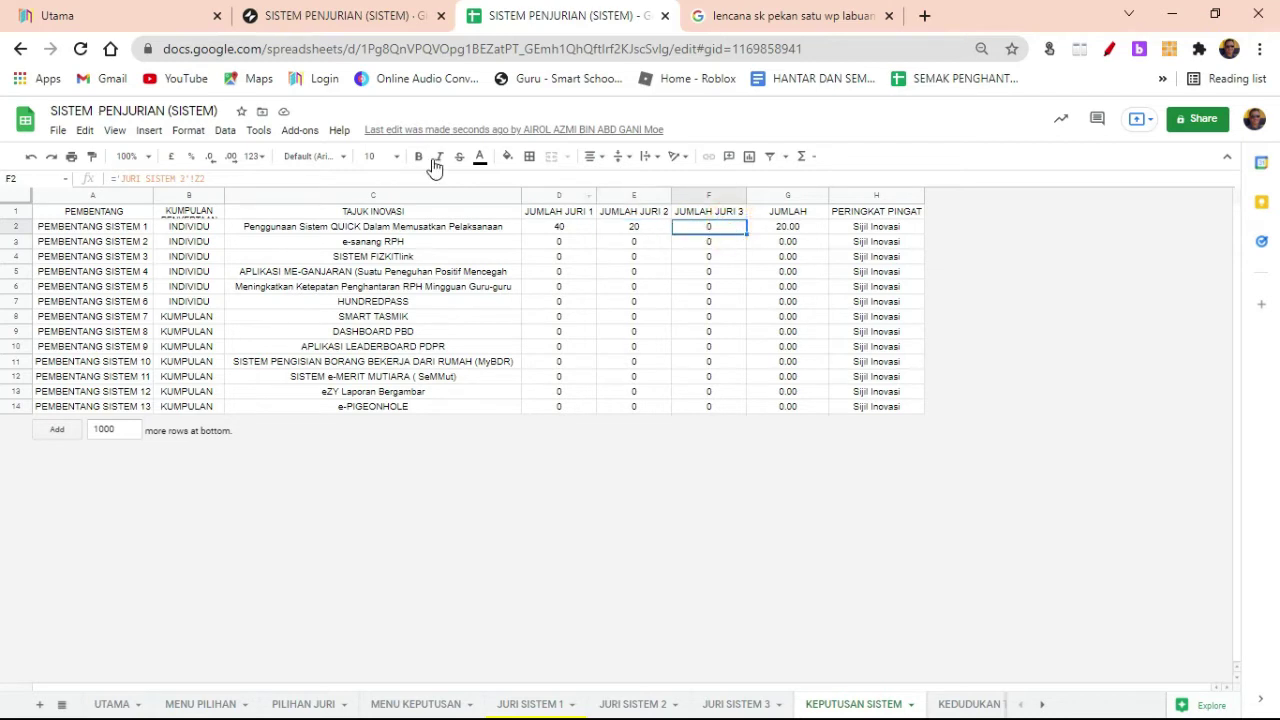
left_click(782, 230)
left_click(728, 230)
Step: Reload the spreadsheet and verify F2 now reads 23 and the G2 average 27.67
left_click(80, 48)
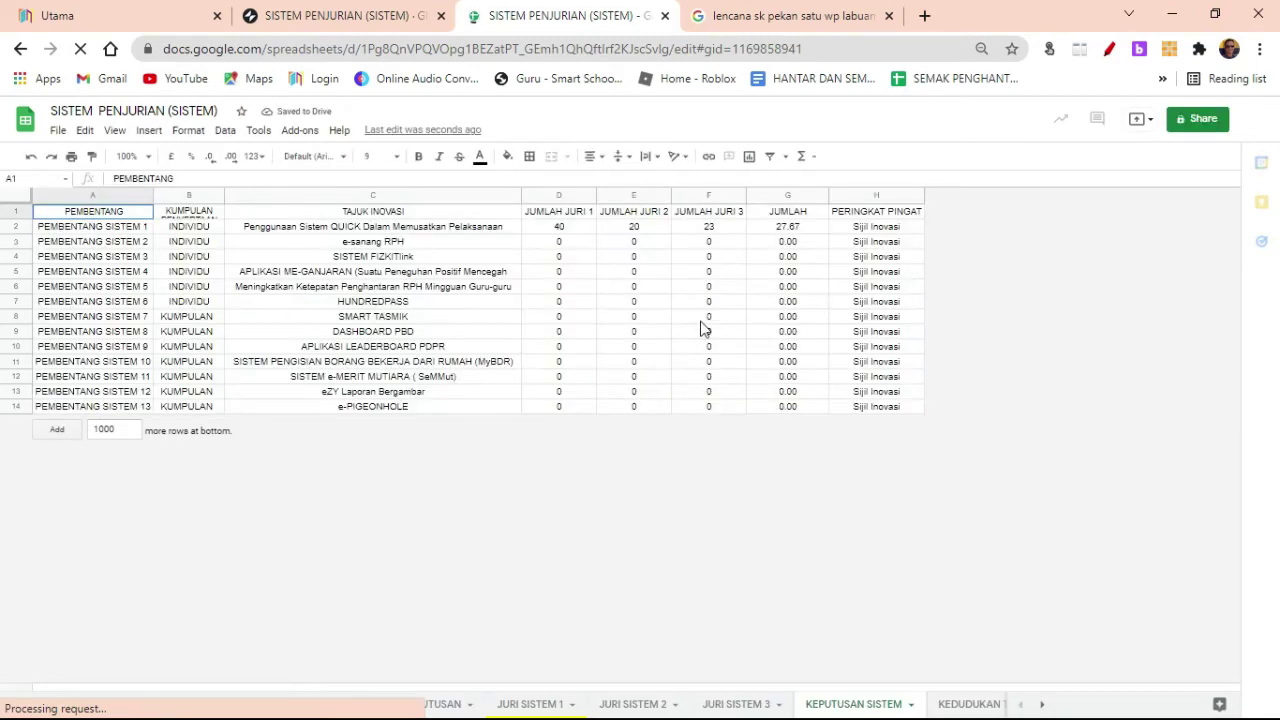
left_click(710, 227)
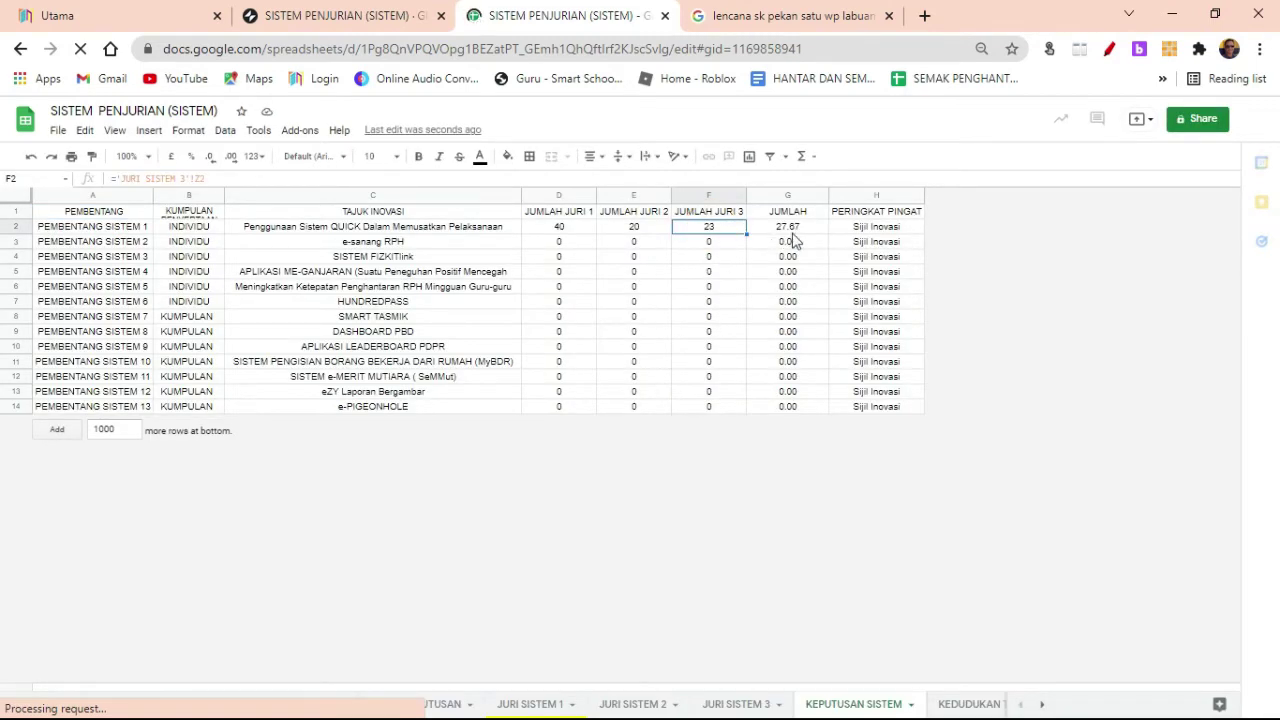
left_click(865, 231)
left_click(709, 228)
left_click(562, 229)
left_click(632, 228)
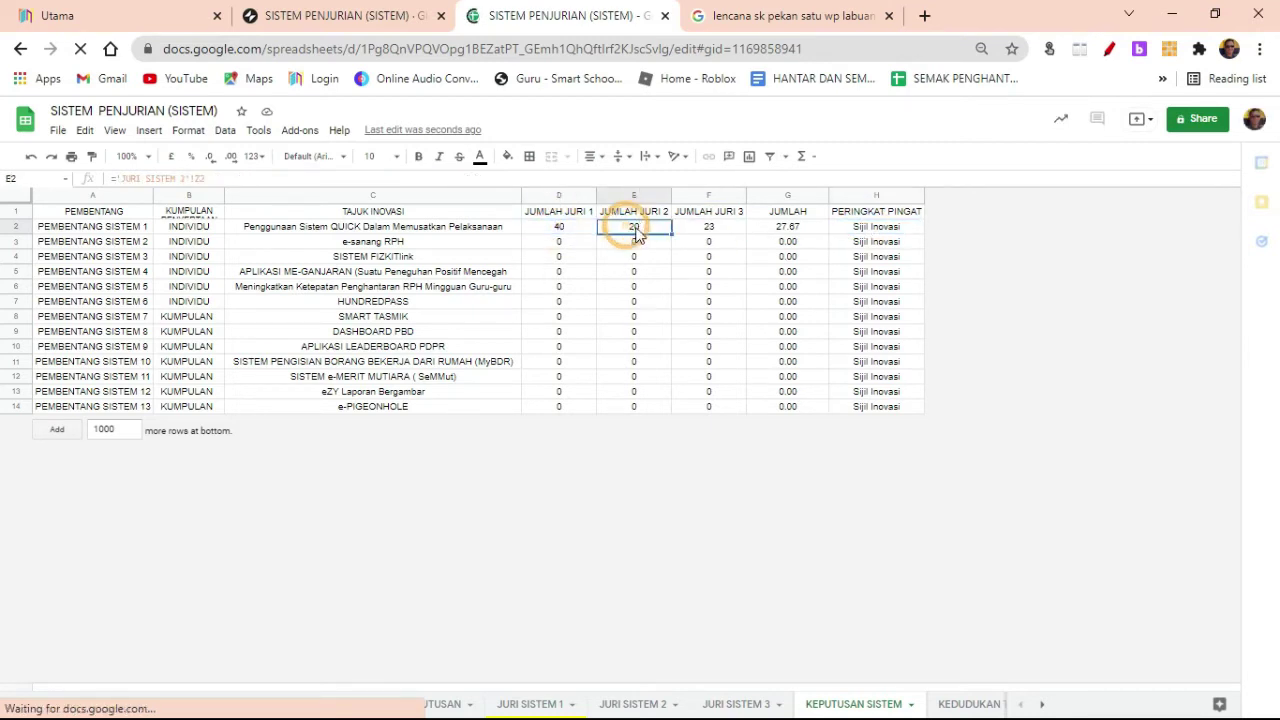
left_click(690, 228)
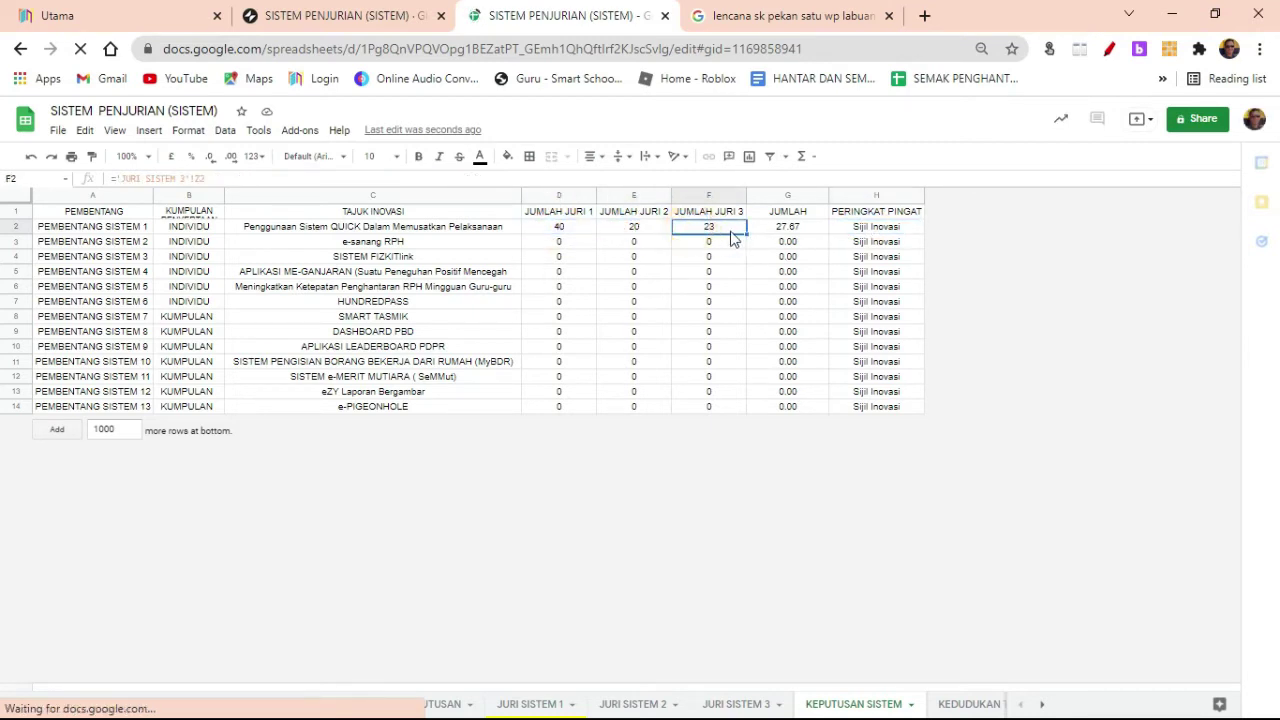
left_click(786, 230)
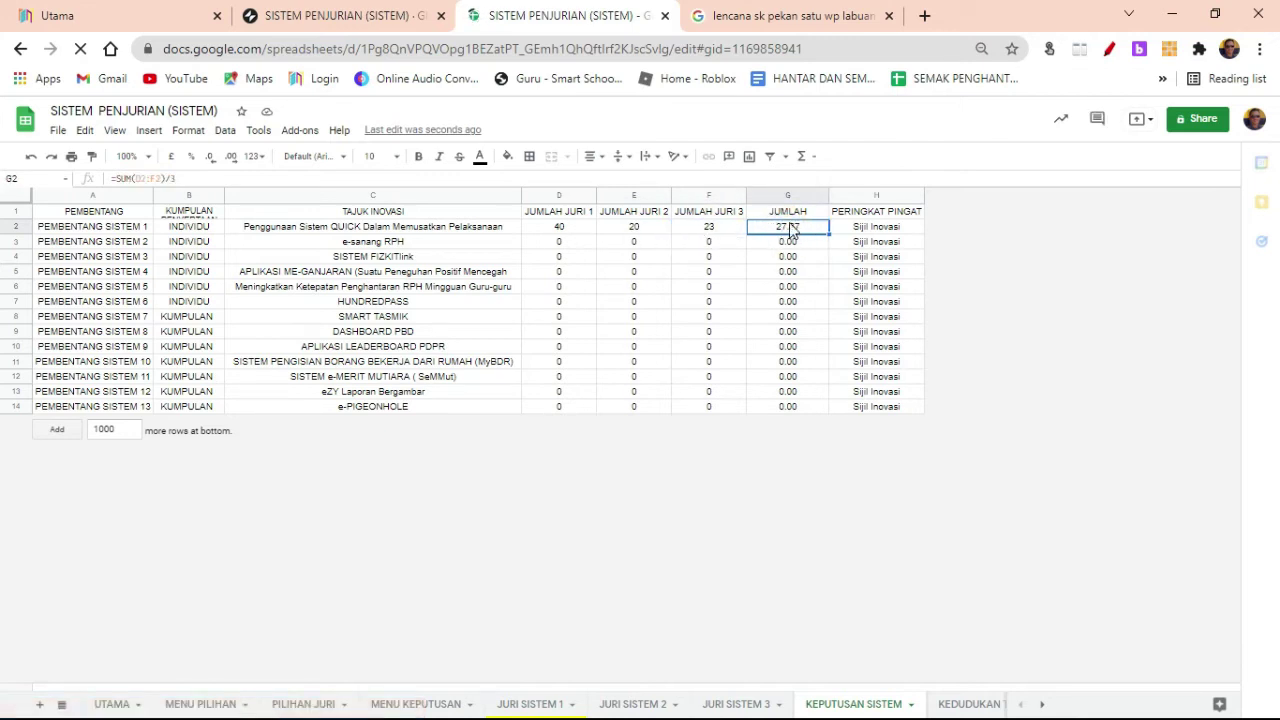
Step: Review the nested IF medal formula in H2, including its 50 threshold, without changing it
left_click(877, 228)
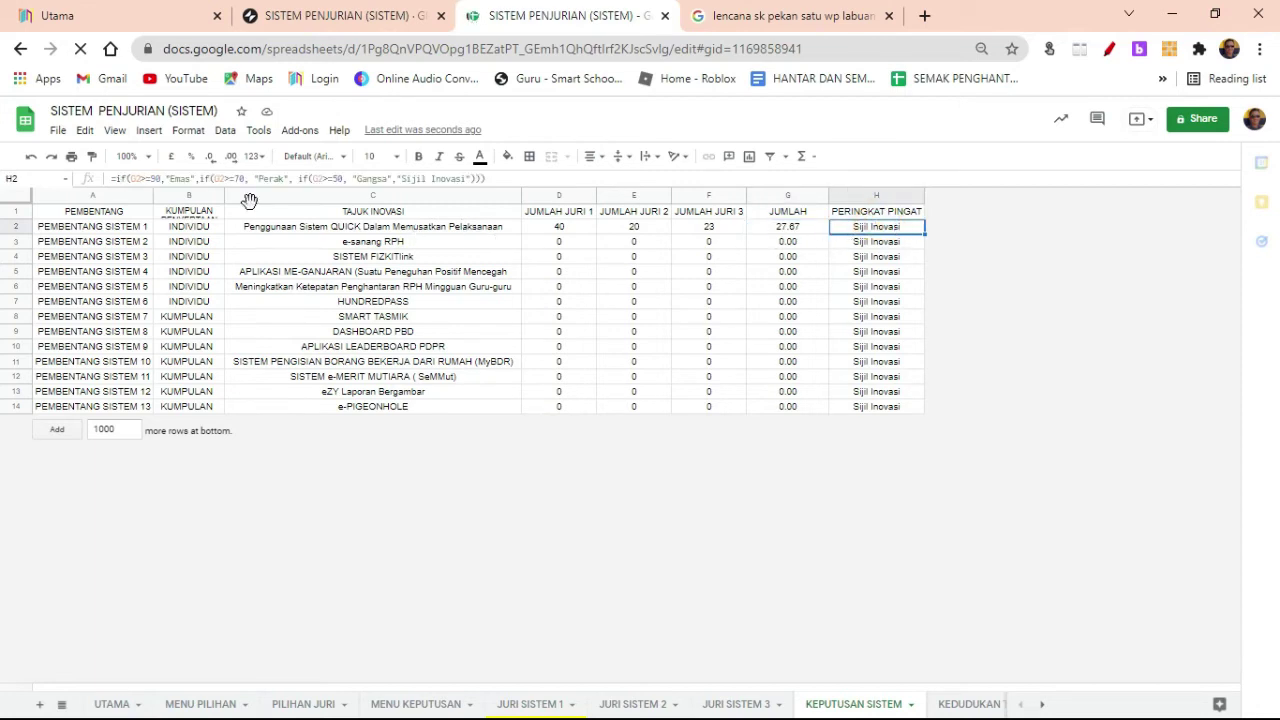
left_click(857, 243)
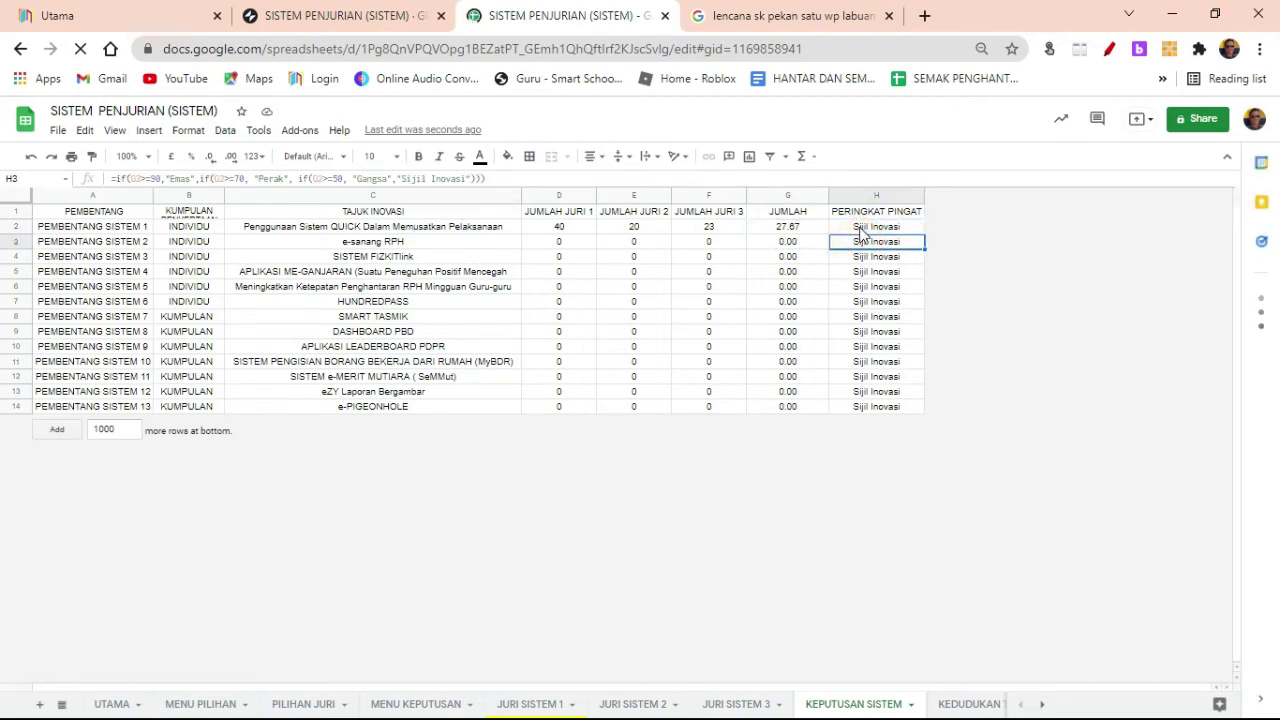
left_click(868, 228)
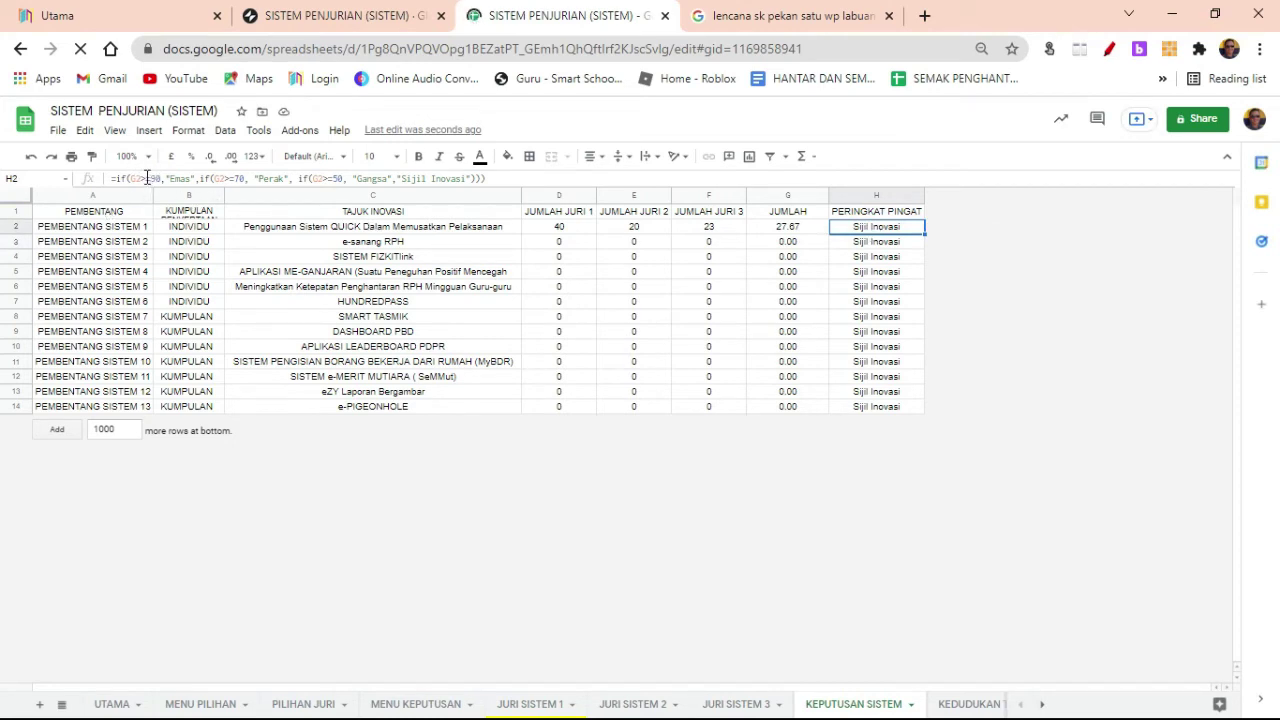
double_click(180, 178)
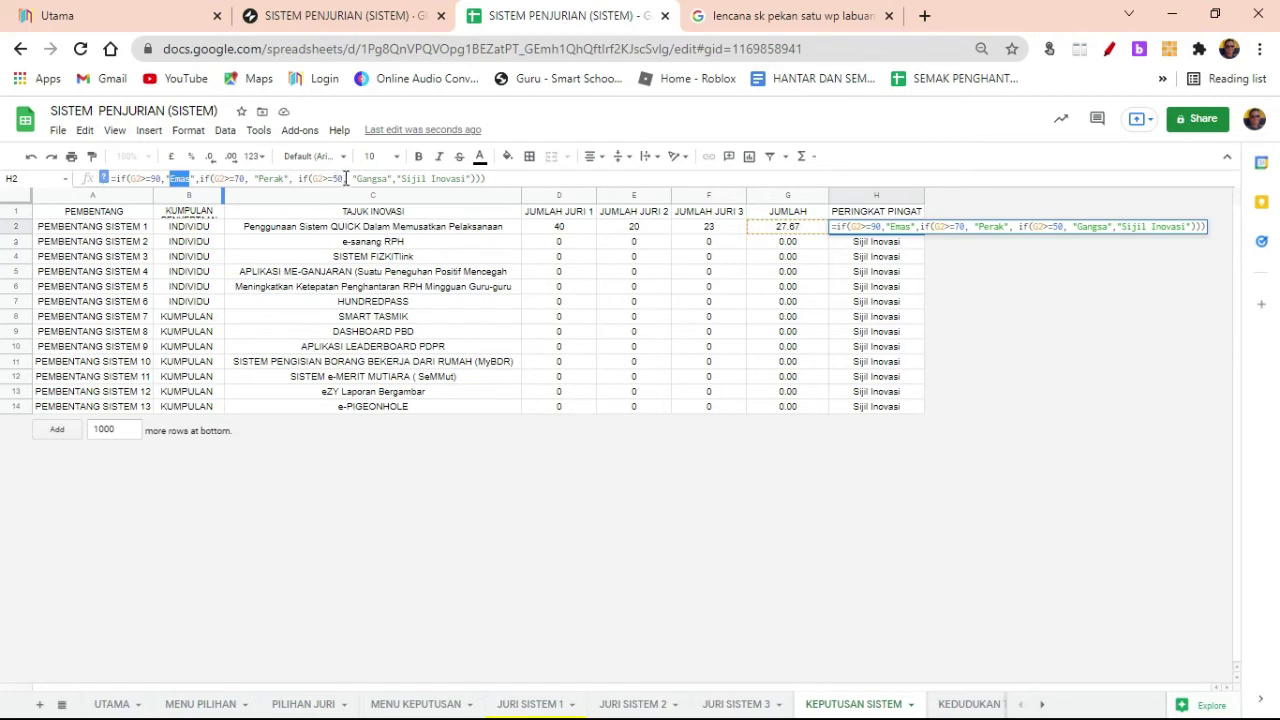
double_click(333, 178)
left_click_drag(335, 178, 314, 252)
left_click(428, 179)
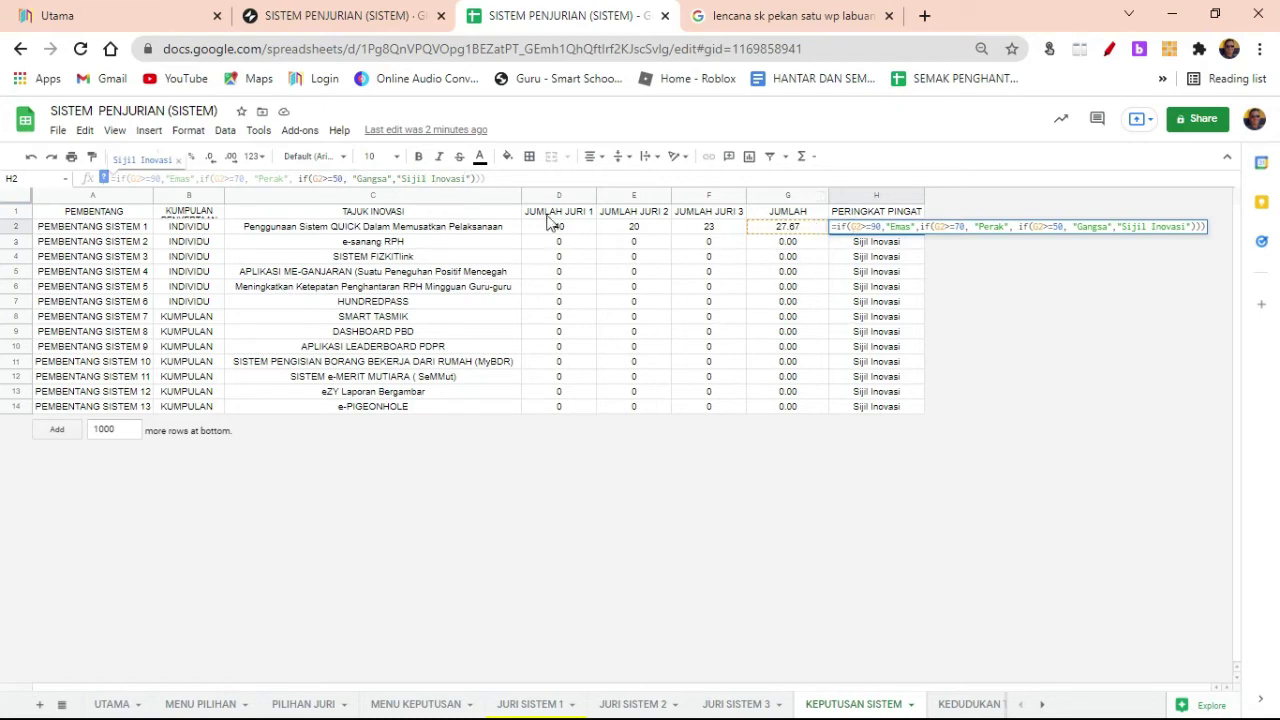
left_click(794, 243)
left_click(851, 243)
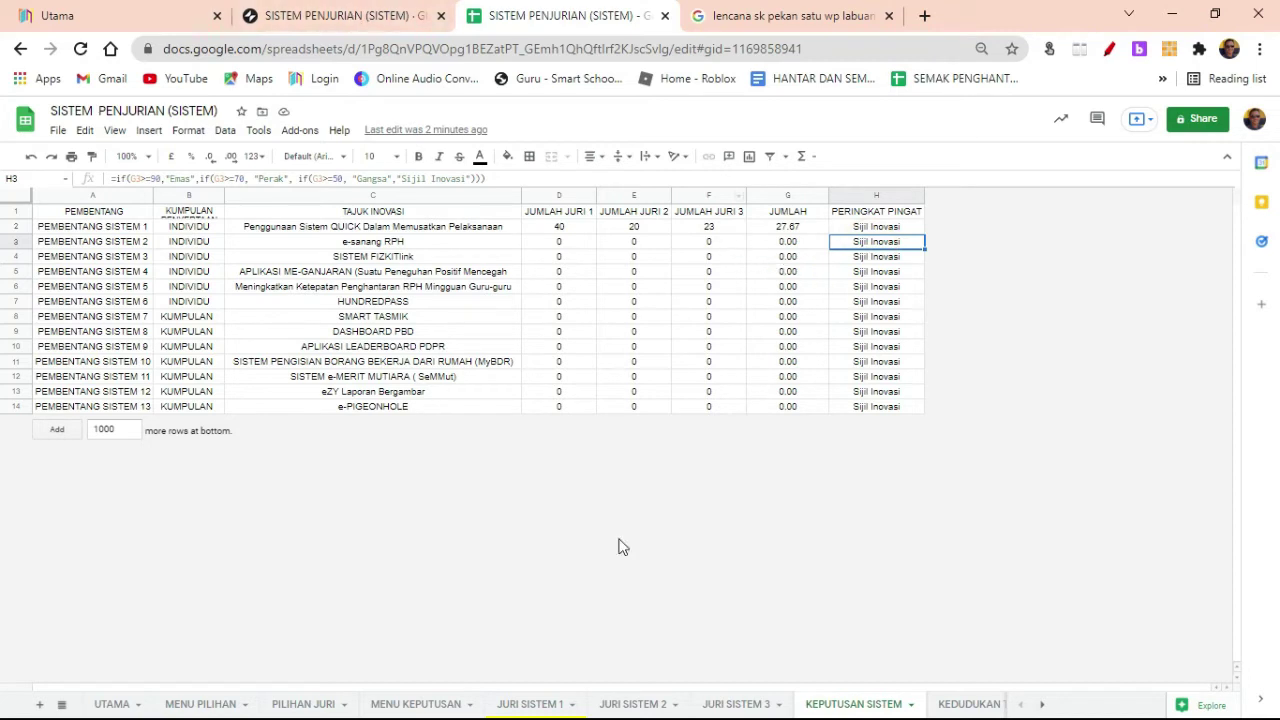
left_click(966, 704)
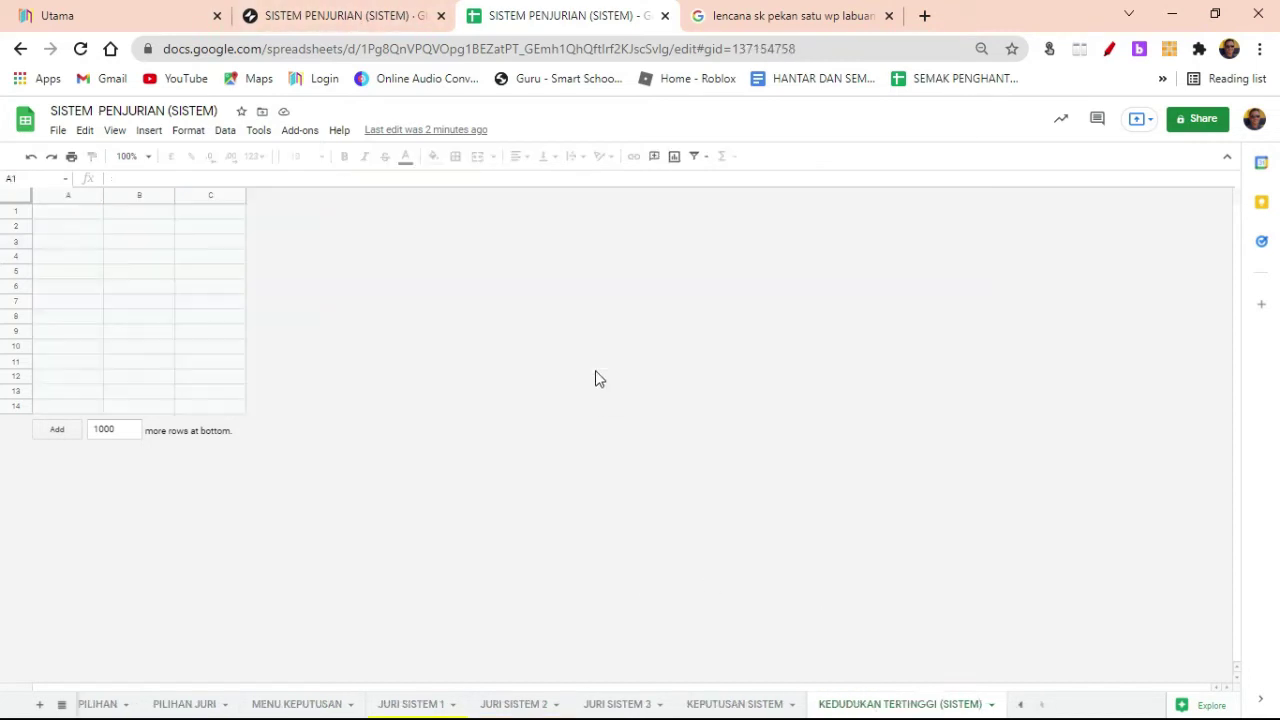
left_click(179, 245)
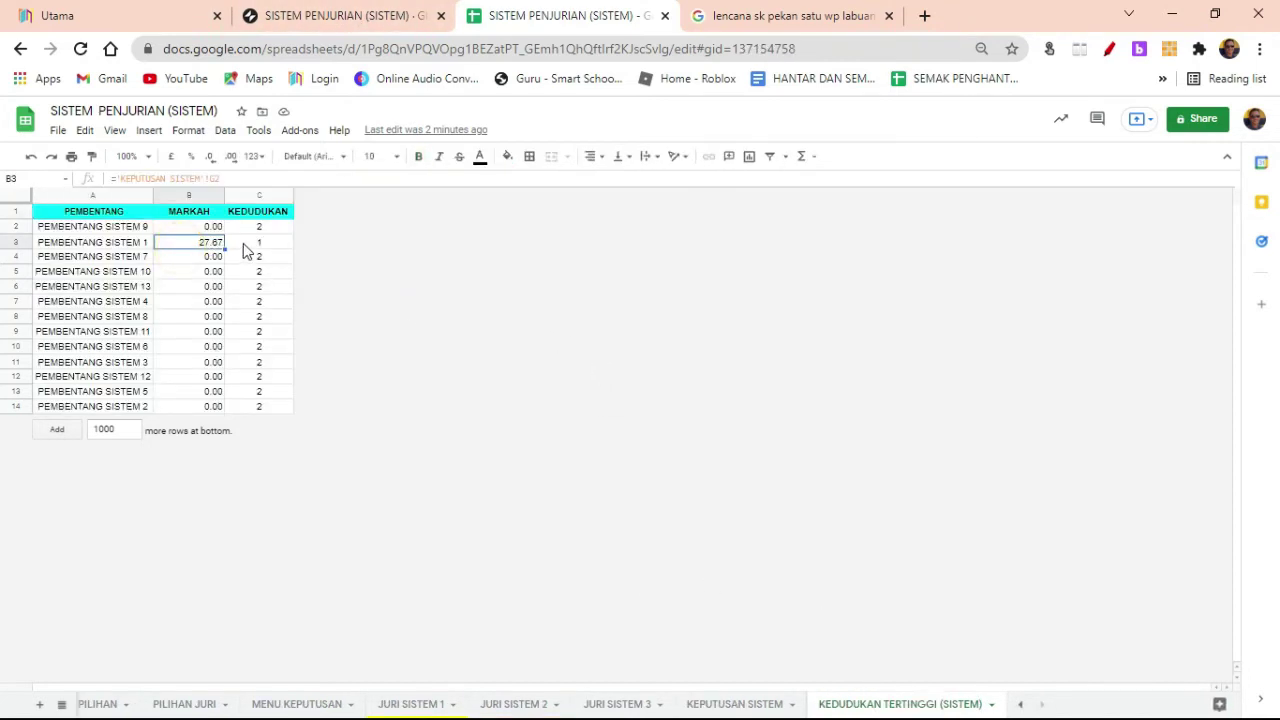
left_click(262, 246)
left_click(190, 245)
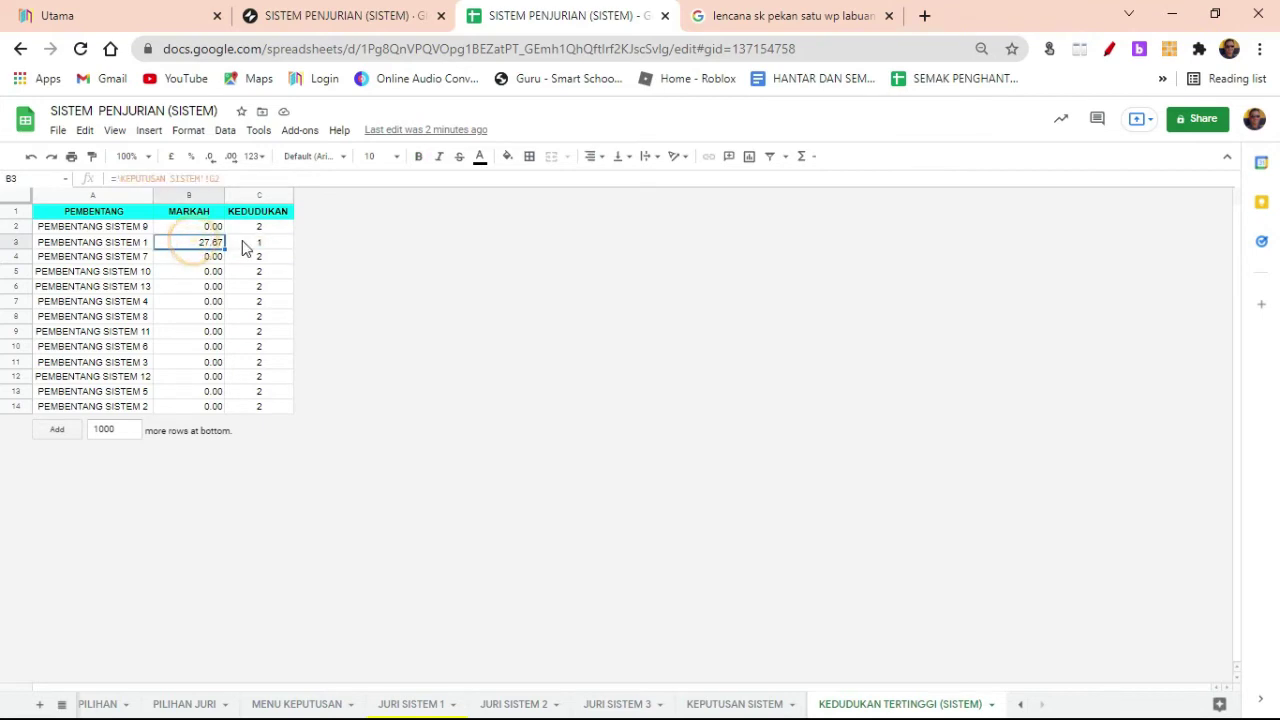
left_click(243, 248)
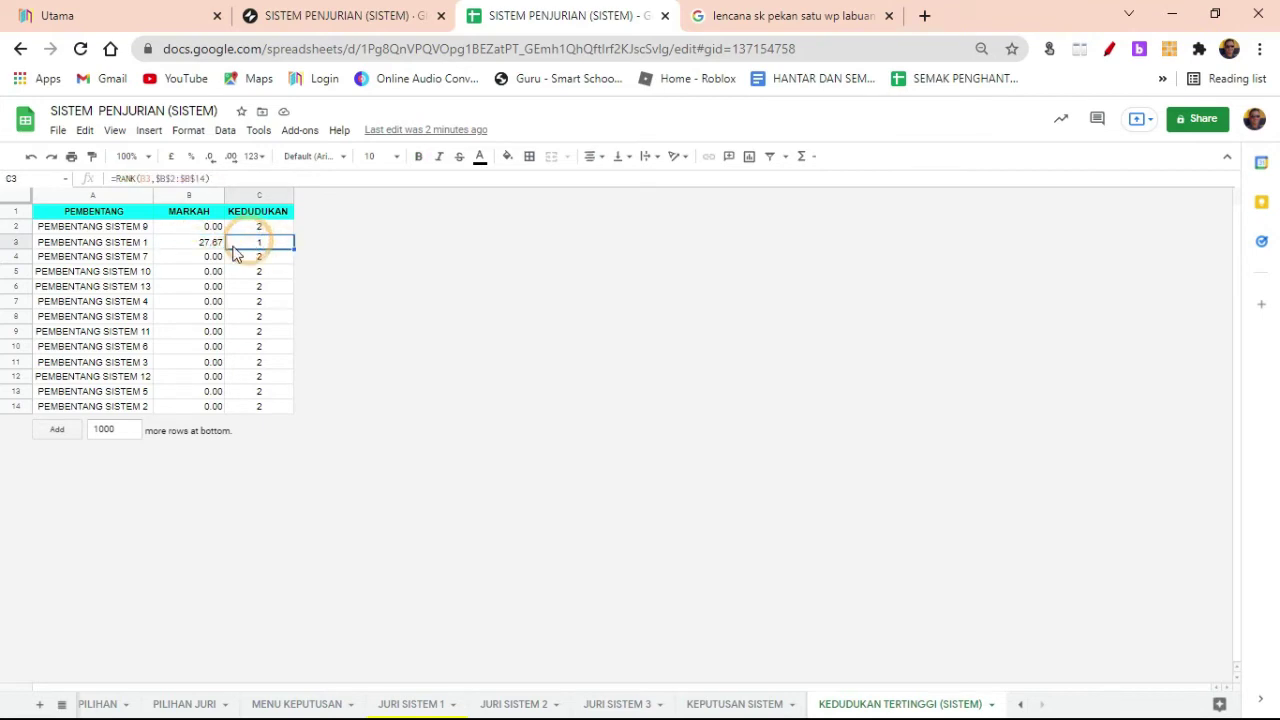
left_click(205, 247)
left_click(258, 248)
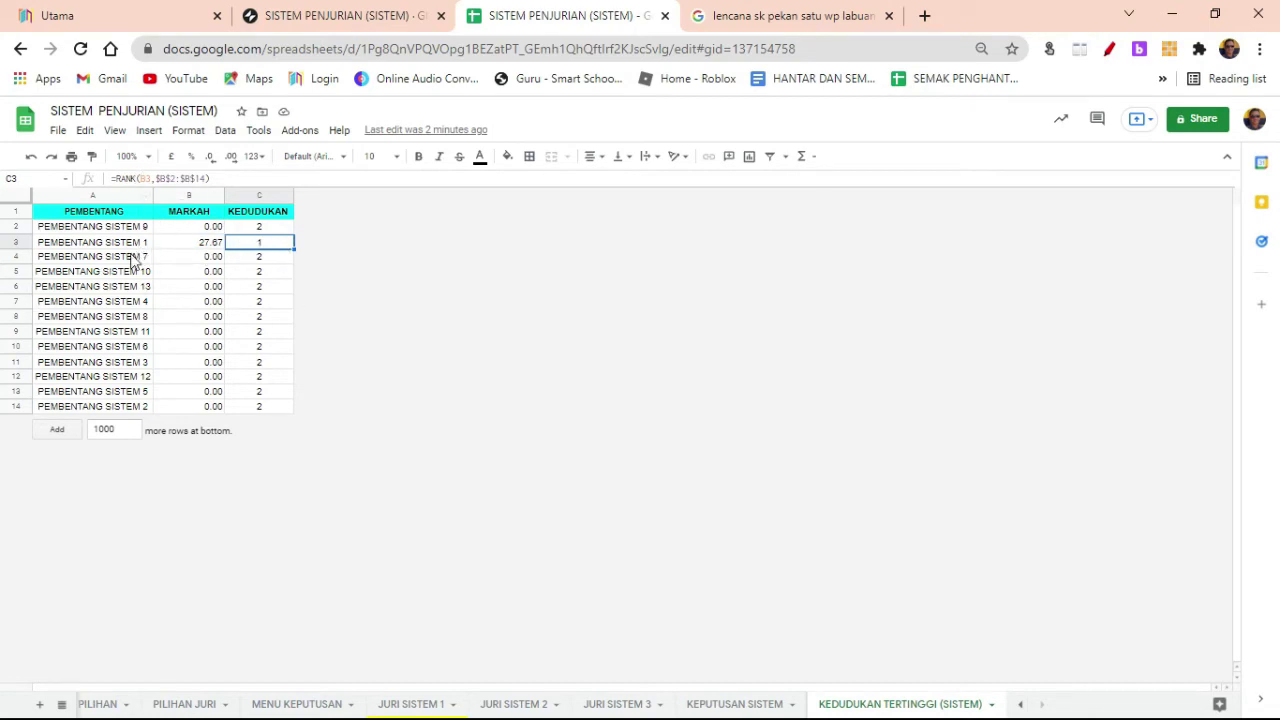
left_click(300, 15)
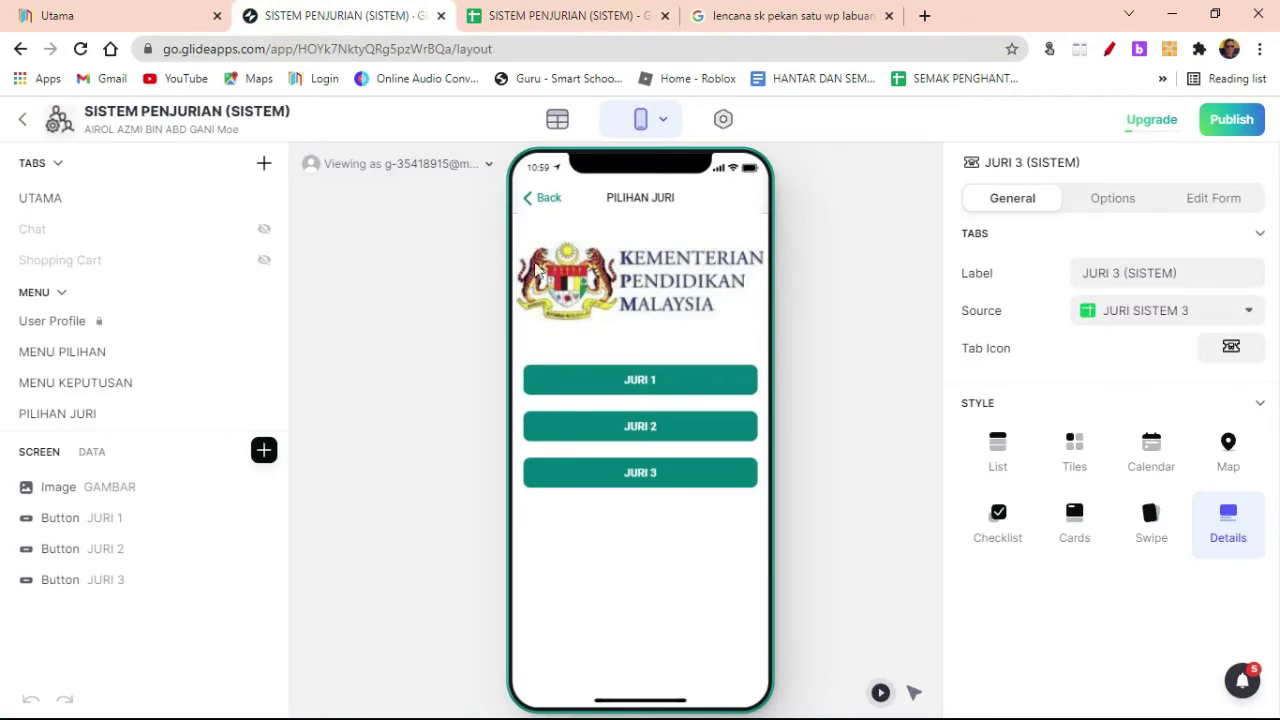
left_click(545, 198)
left_click(645, 549)
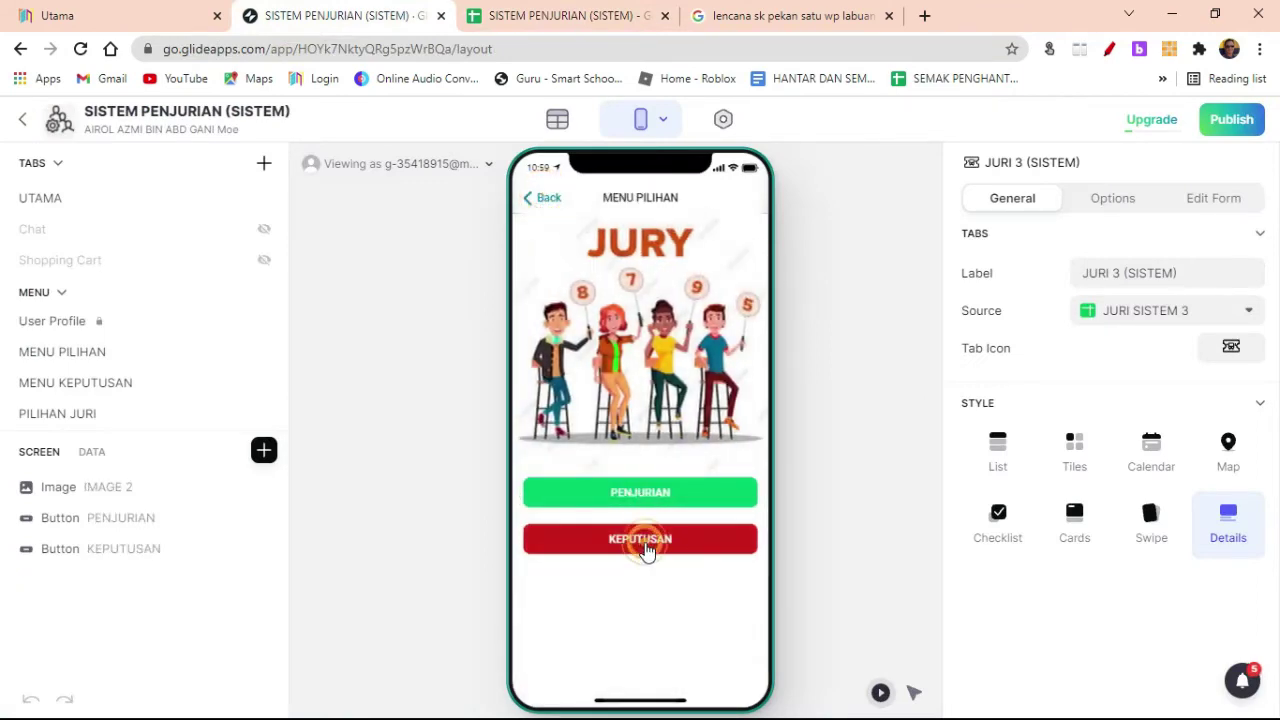
left_click(637, 493)
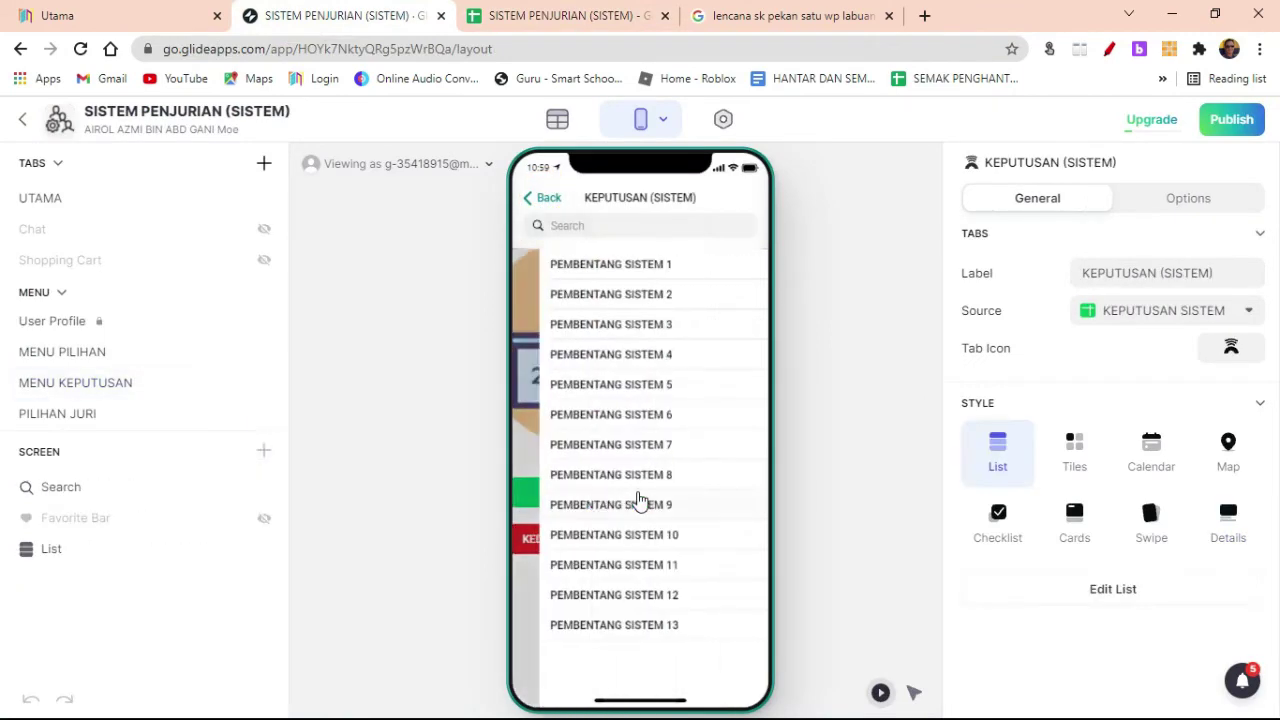
left_click(615, 268)
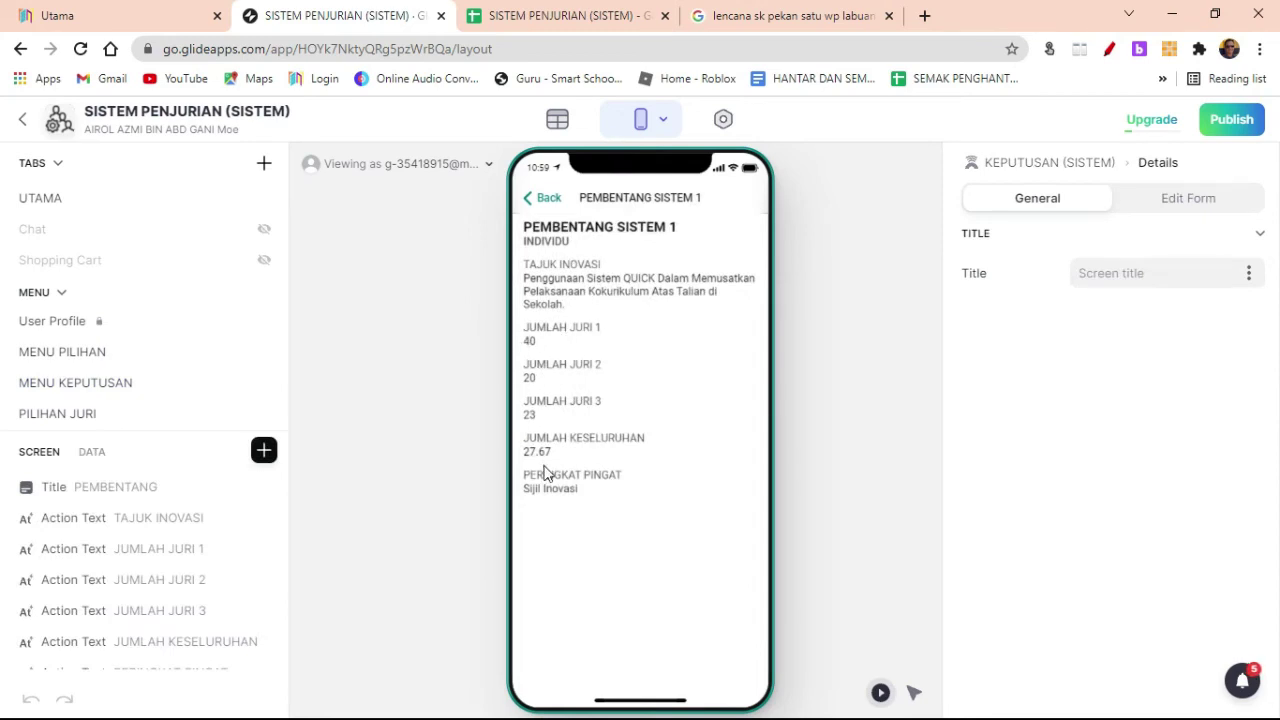
left_click(543, 199)
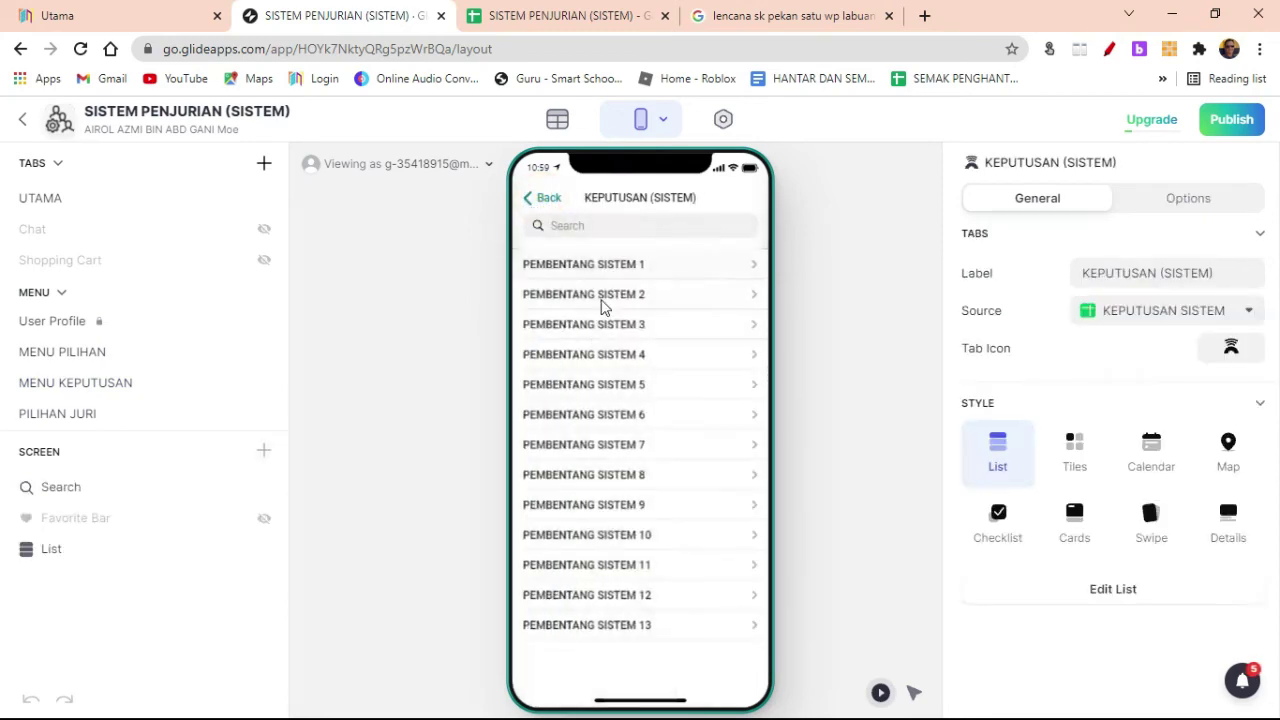
left_click(528, 205)
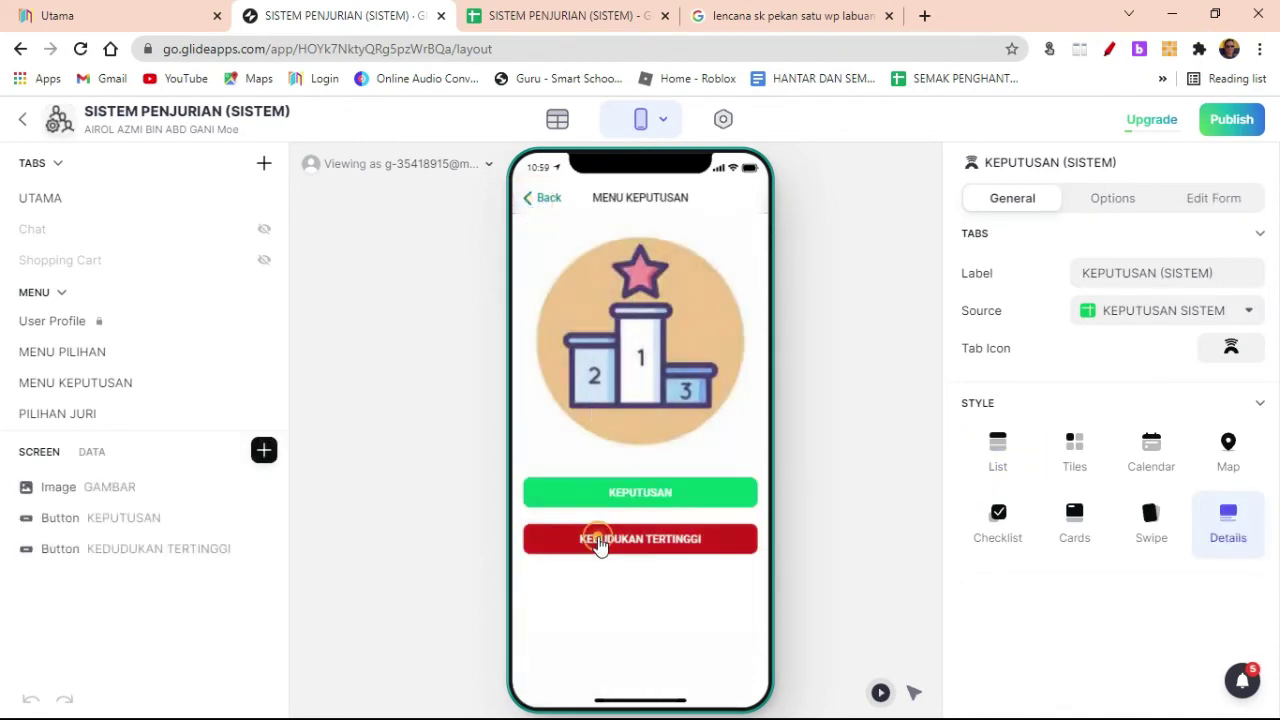
left_click(600, 540)
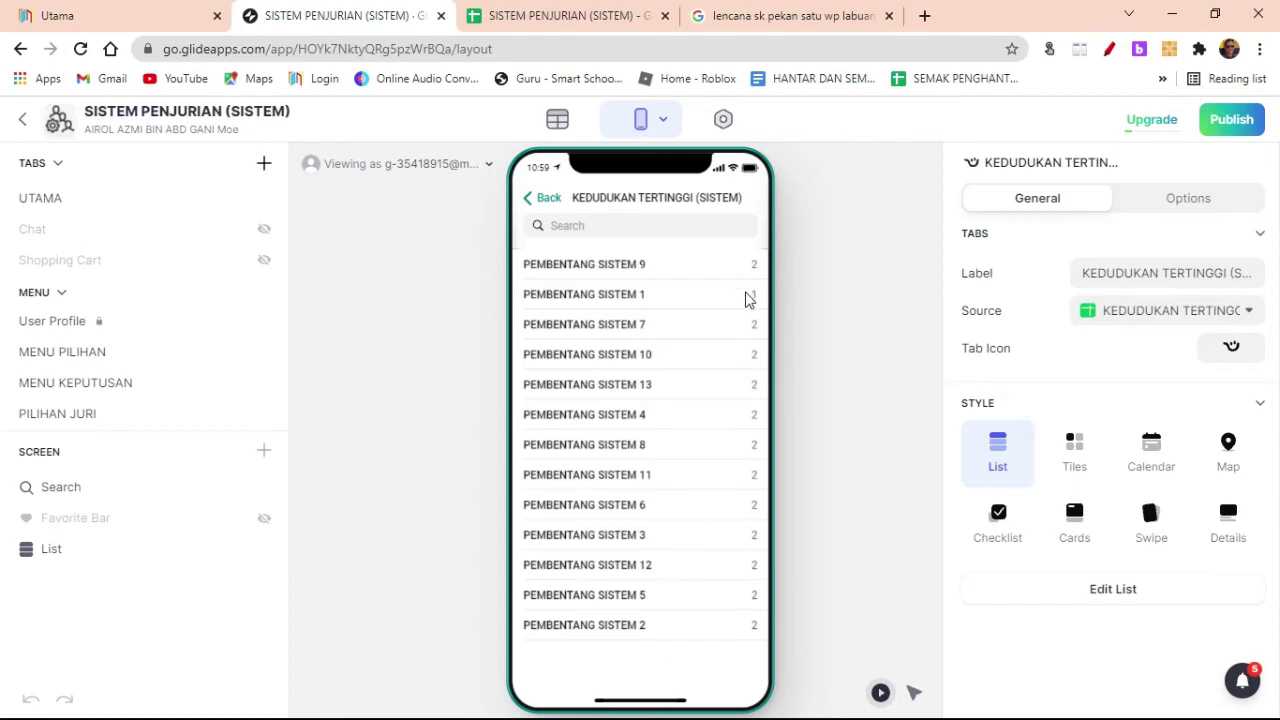
left_click(545, 199)
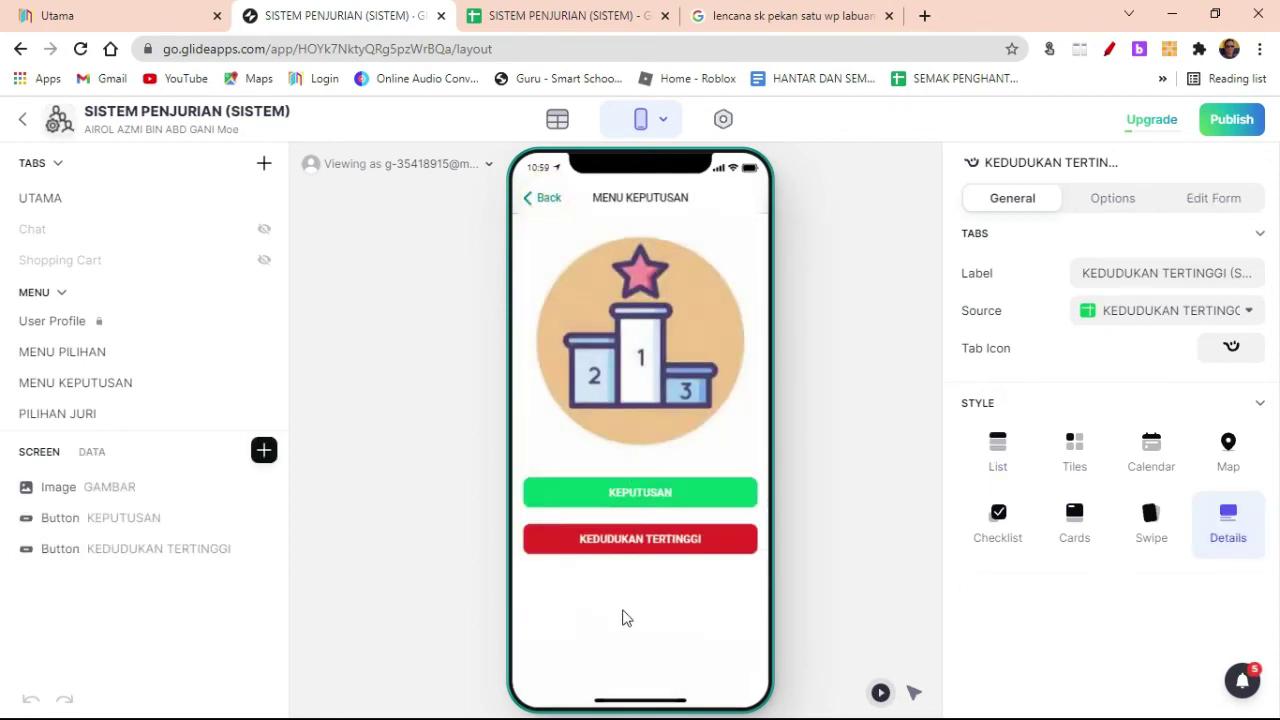
left_click(545, 15)
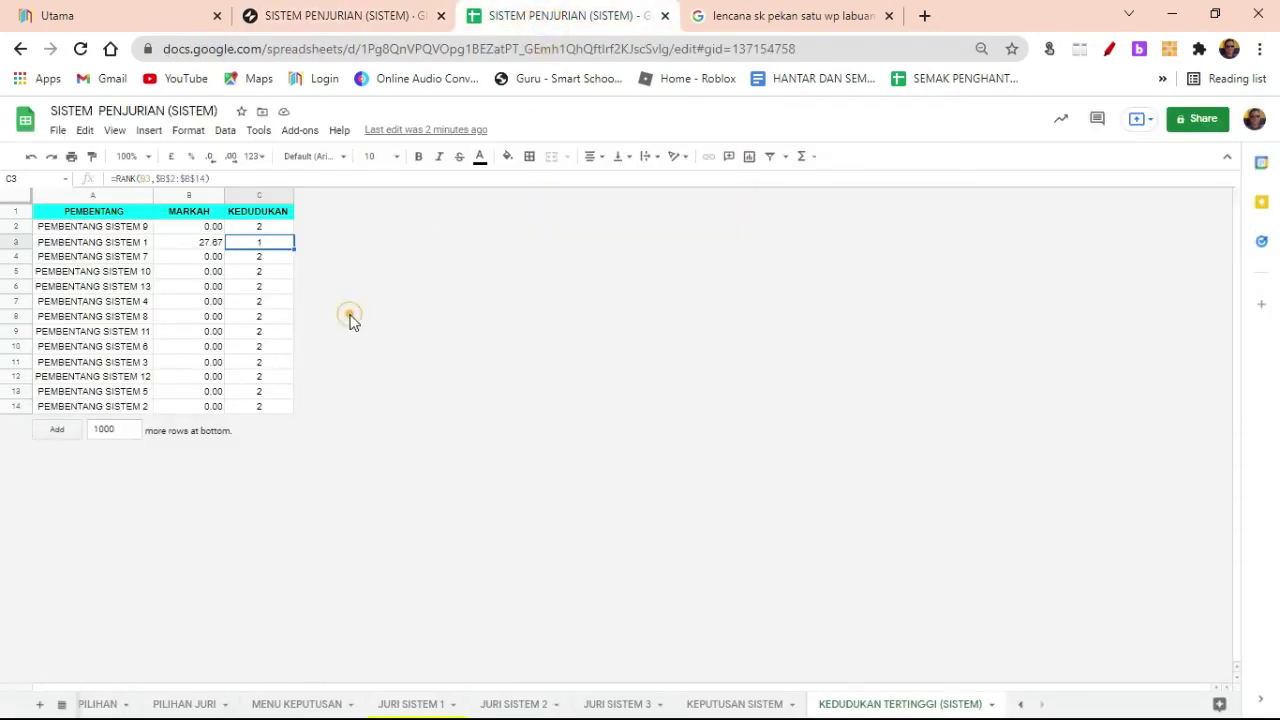
Step: Check the RANK formula in C8 and the mark formula in B3, then select H2 on JURI SISTEM 1
left_click(259, 316)
left_click(196, 242)
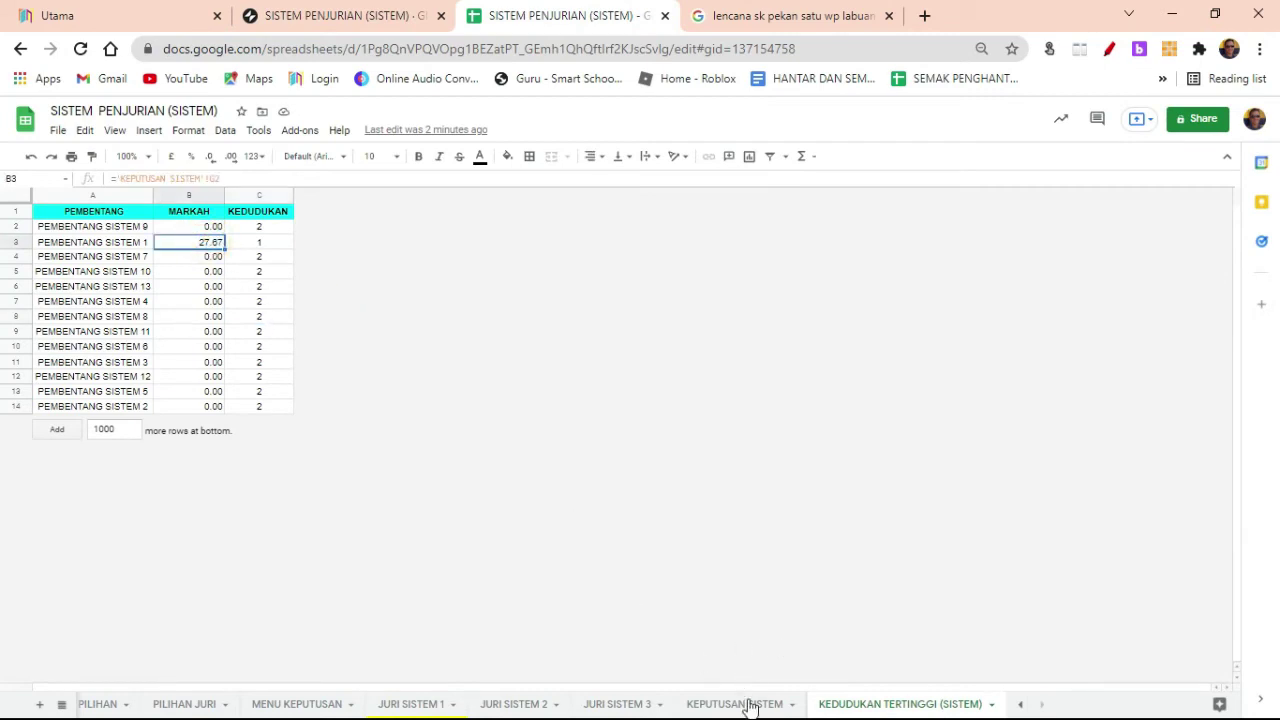
left_click(607, 708)
left_click(418, 706)
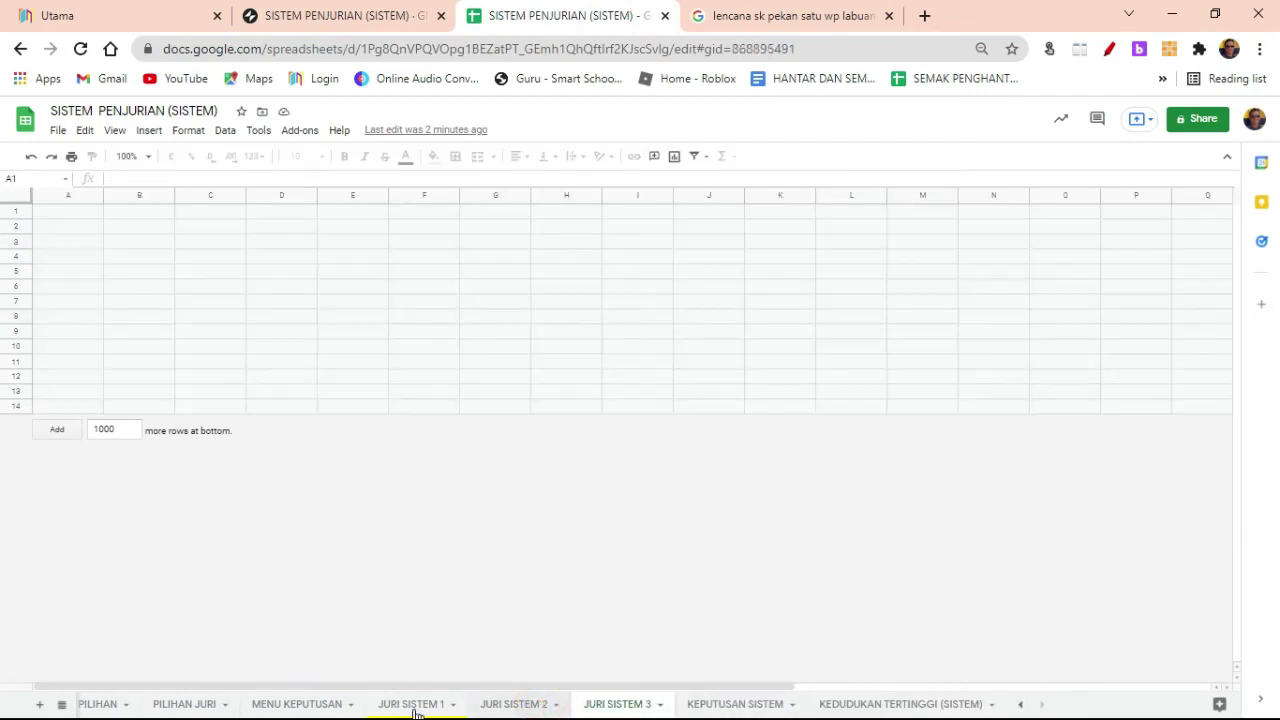
left_click(802, 372)
left_click(880, 308)
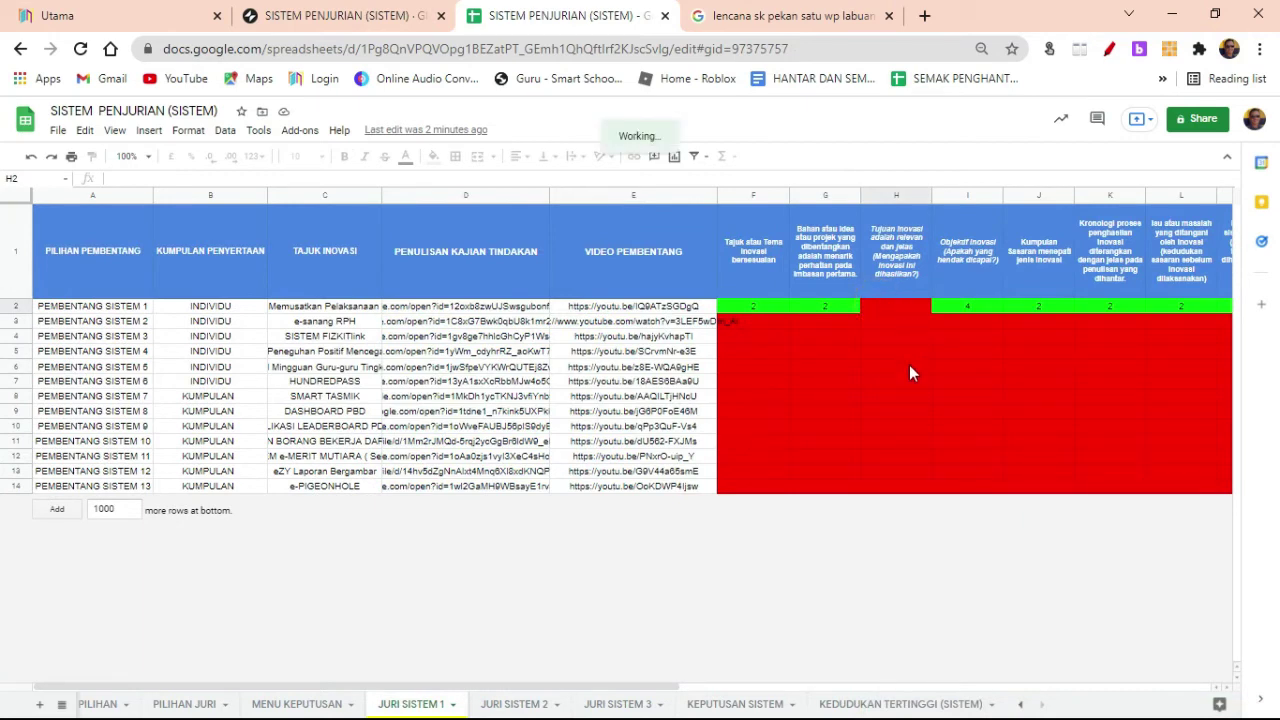
Step: Enter 2 in H2 of JURI SISTEM 1, dismissing the cells-loading error
double_click(891, 309)
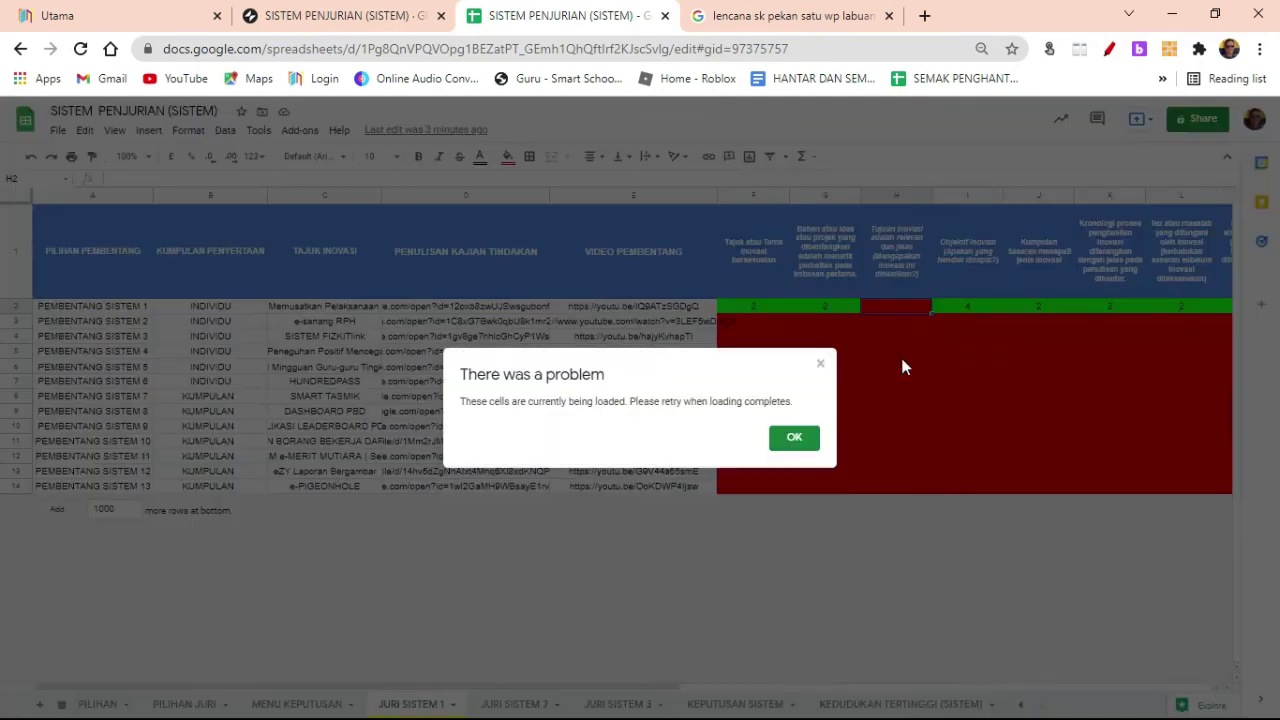
left_click(794, 437)
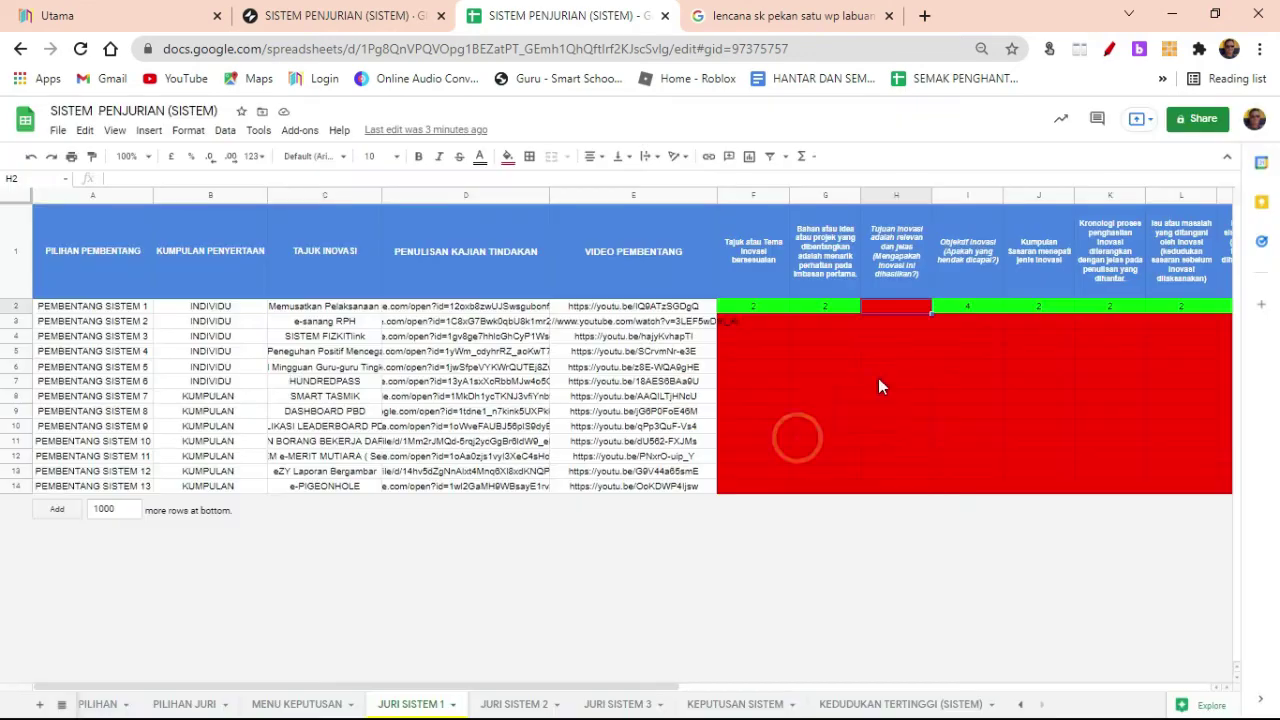
left_click(906, 368)
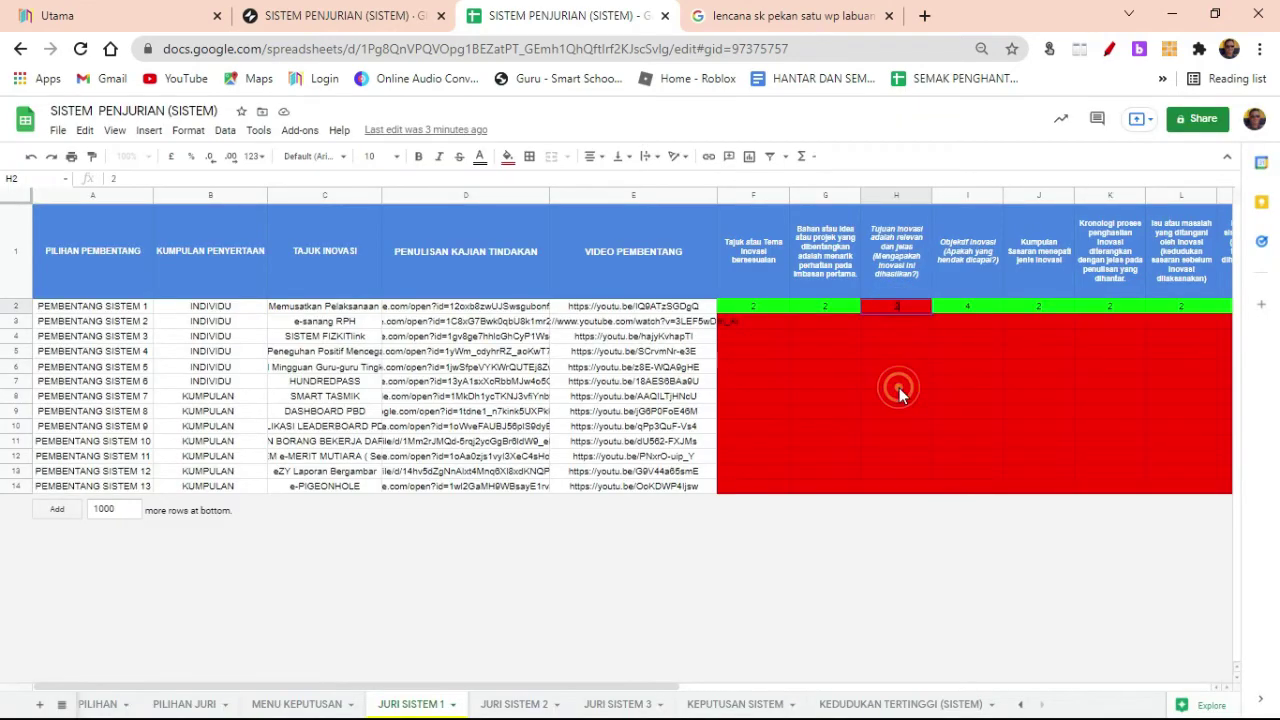
left_click(897, 384)
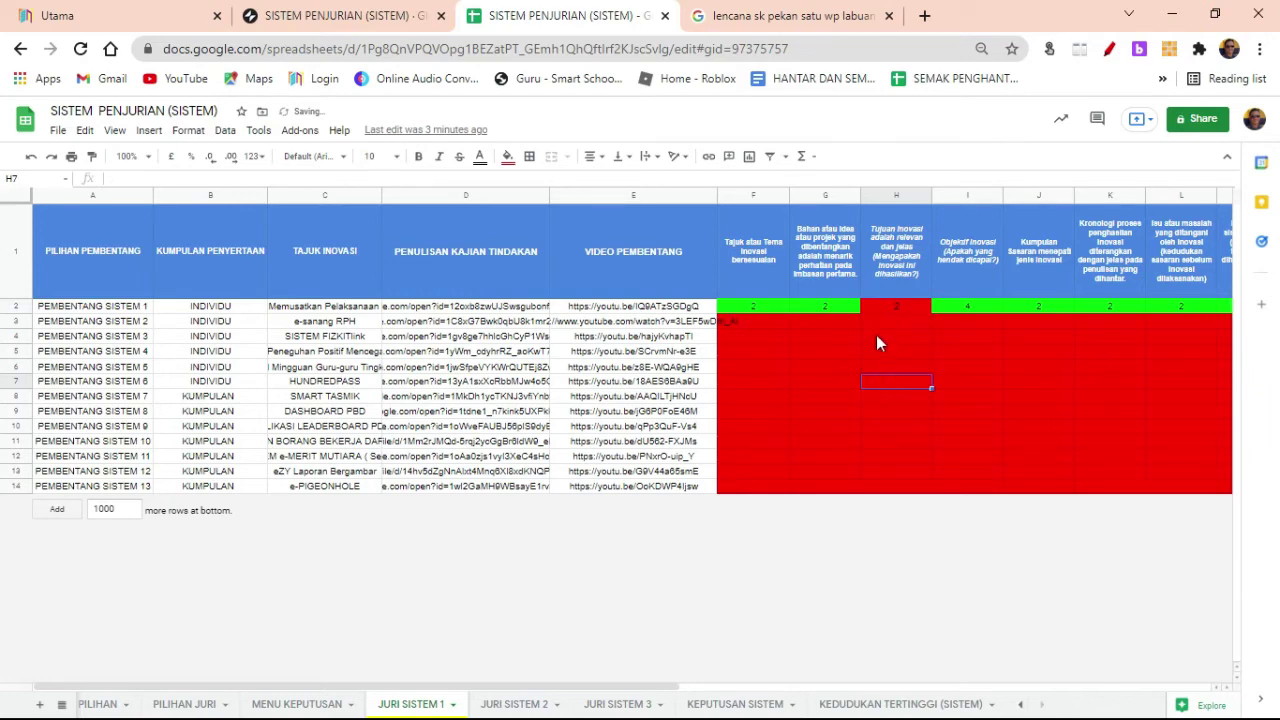
left_click(830, 688)
left_click(400, 688)
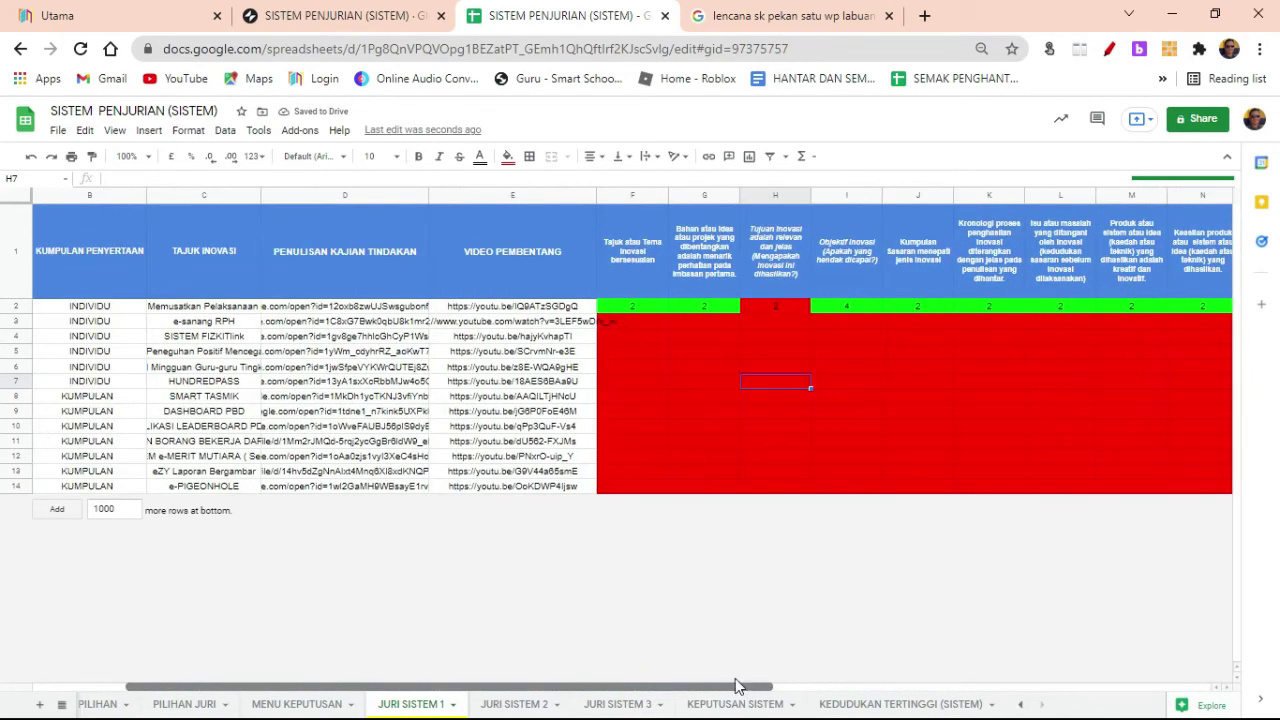
left_click(860, 342)
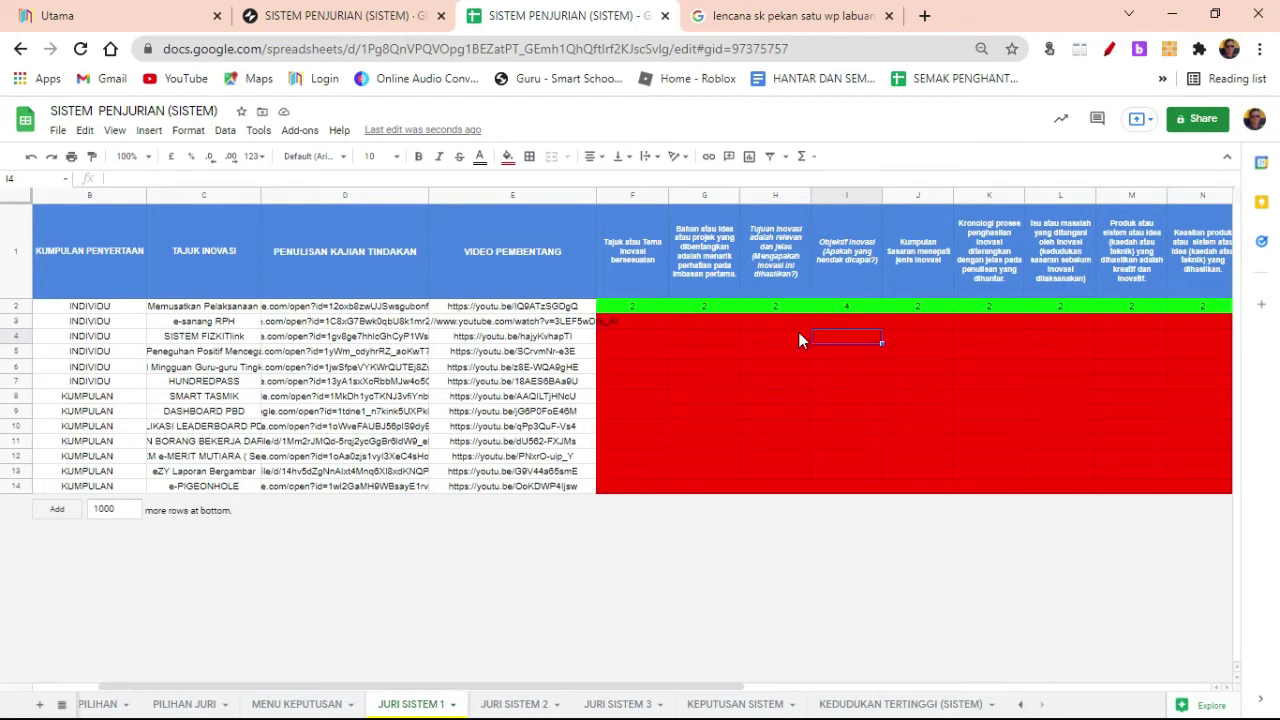
left_click(762, 412)
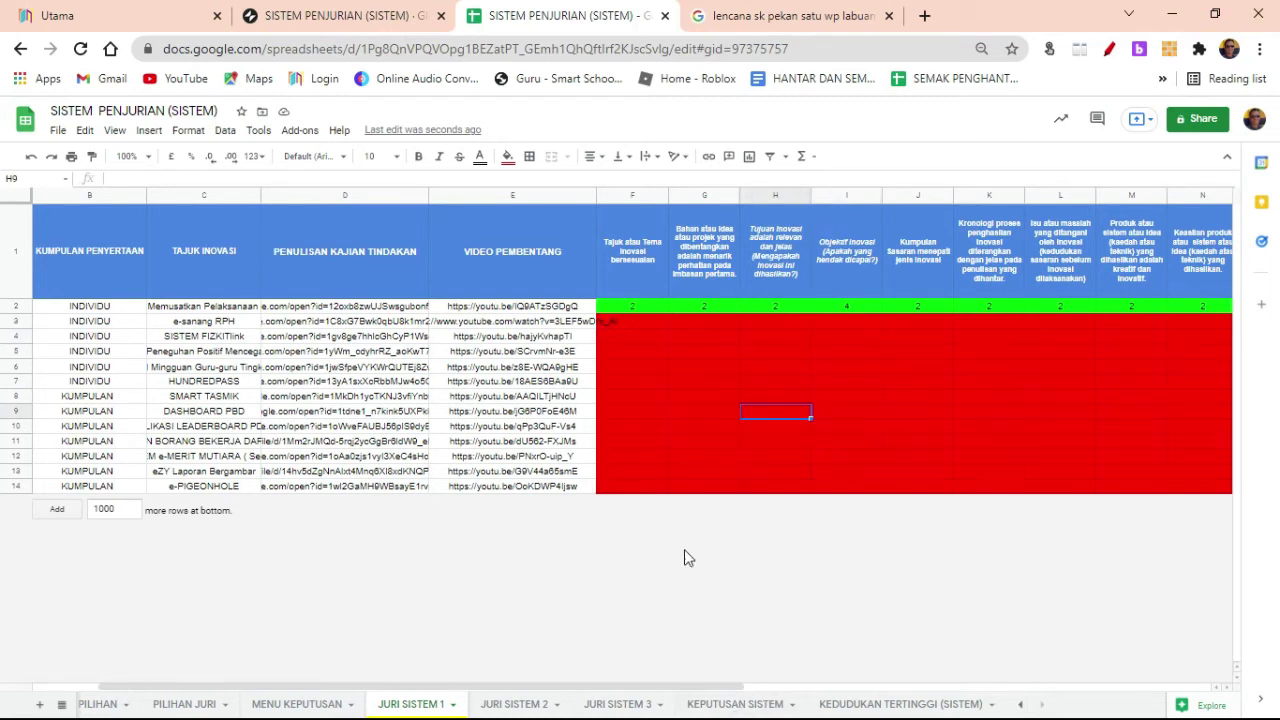
left_click(390, 16)
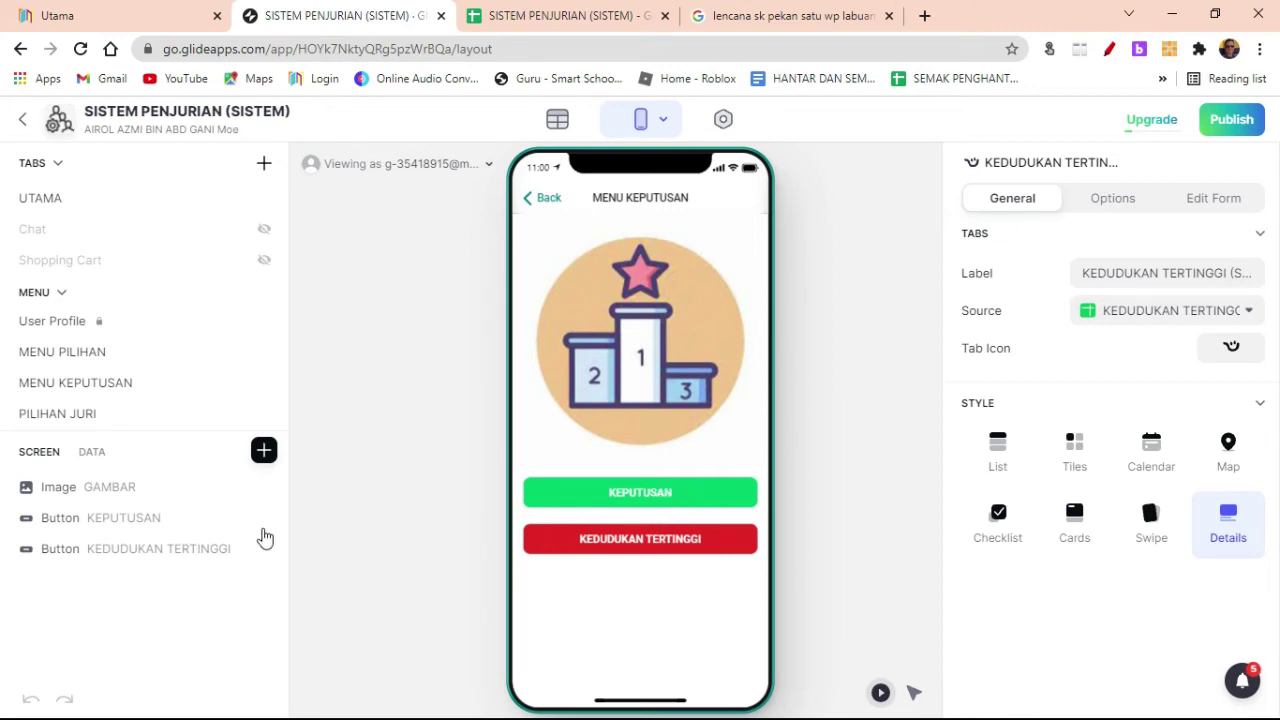
Step: Add a visibility condition to the KEPUTUSAN button, suppressing the warning from appearing again
left_click(183, 516)
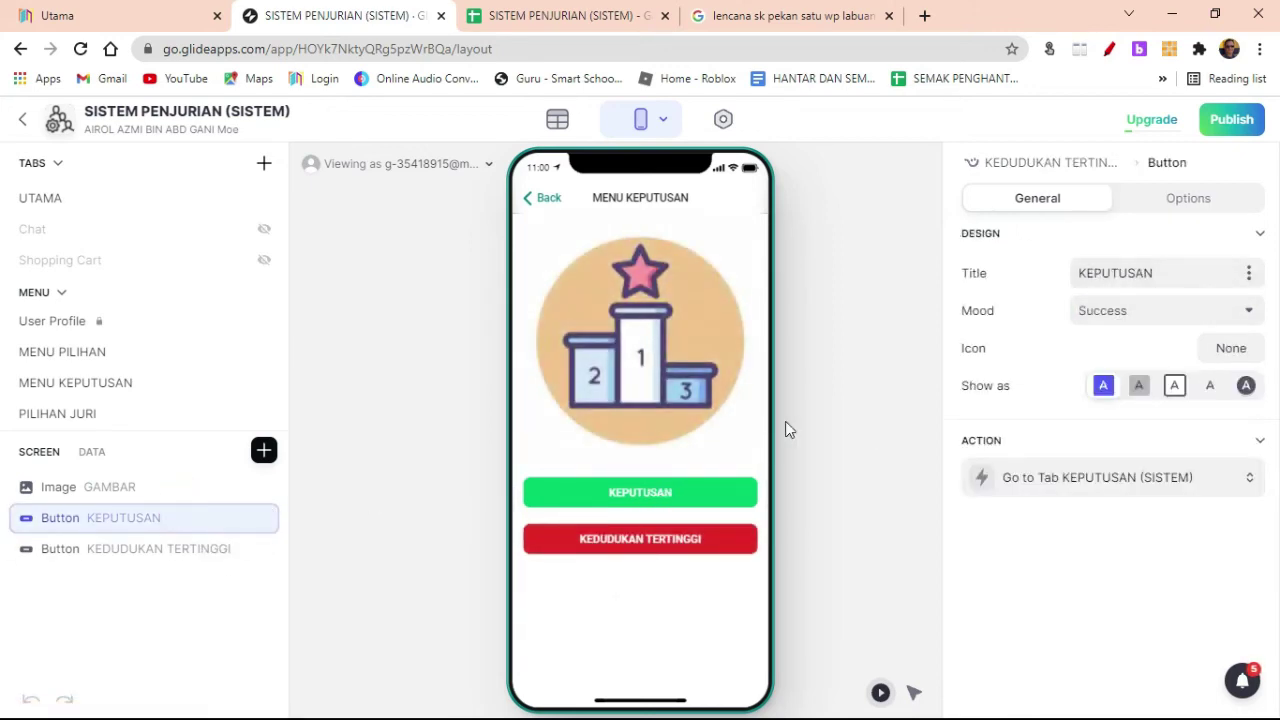
left_click(1194, 202)
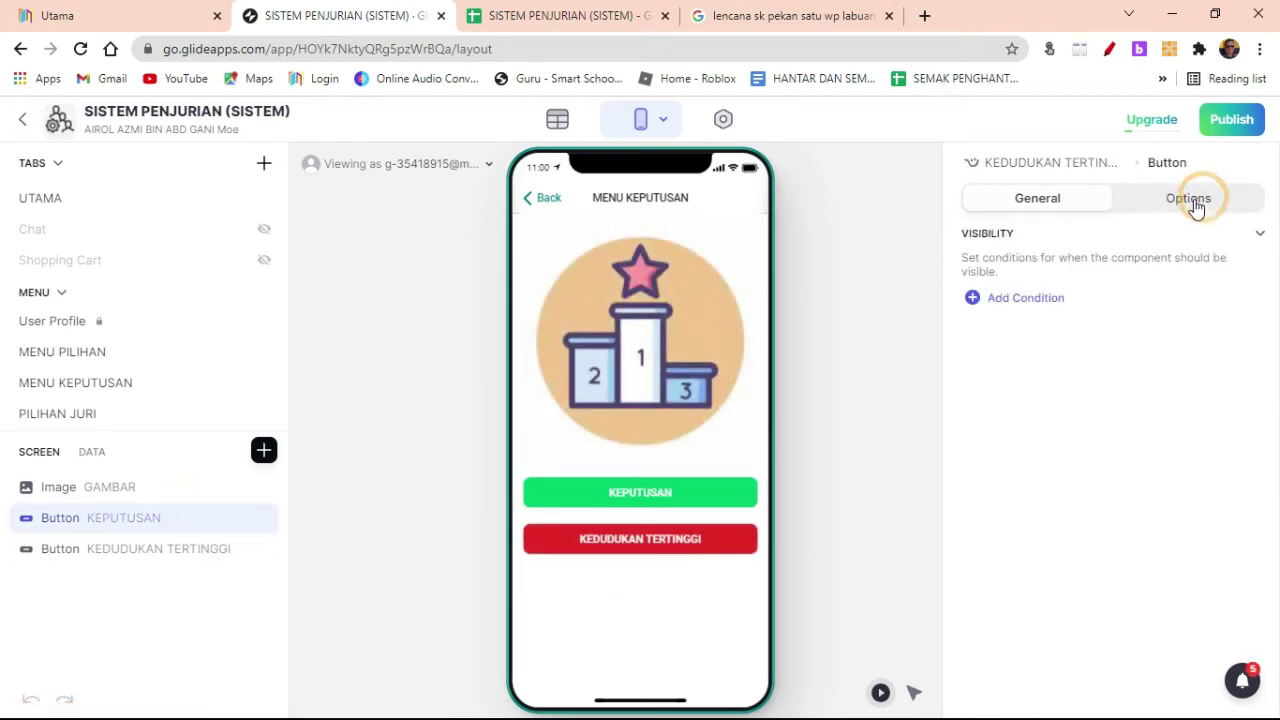
left_click(980, 299)
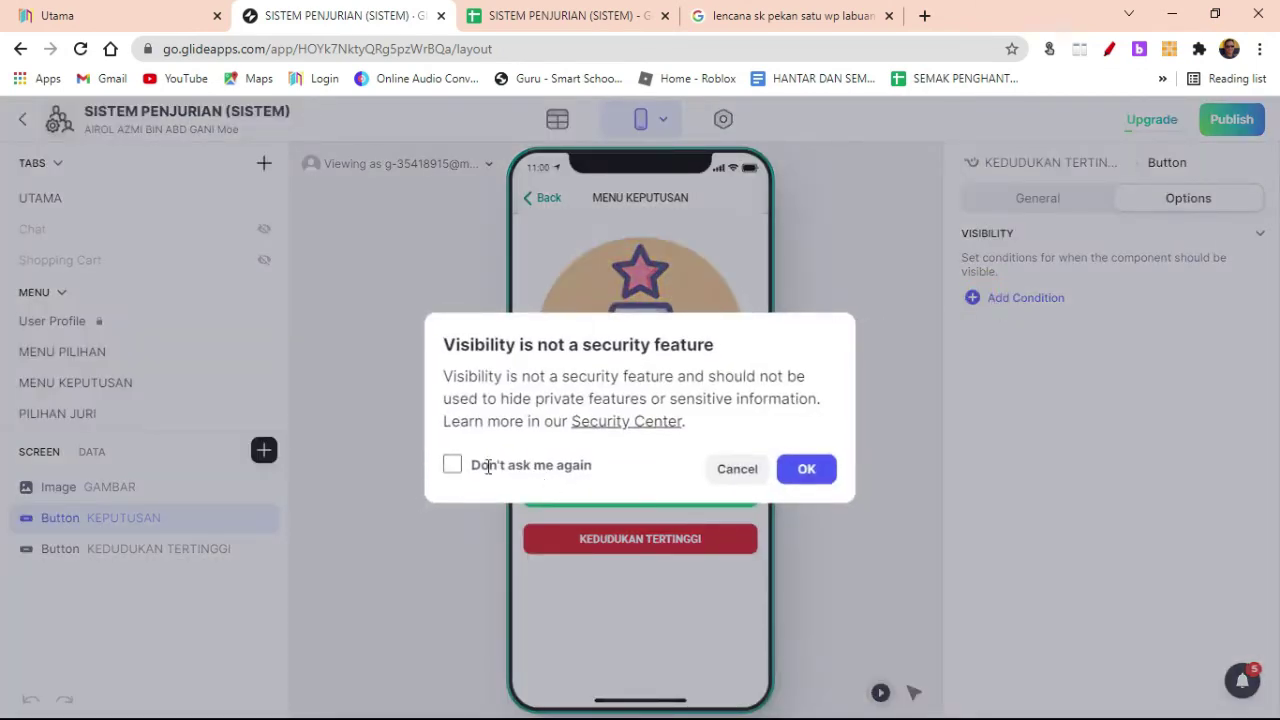
left_click(453, 464)
left_click(806, 470)
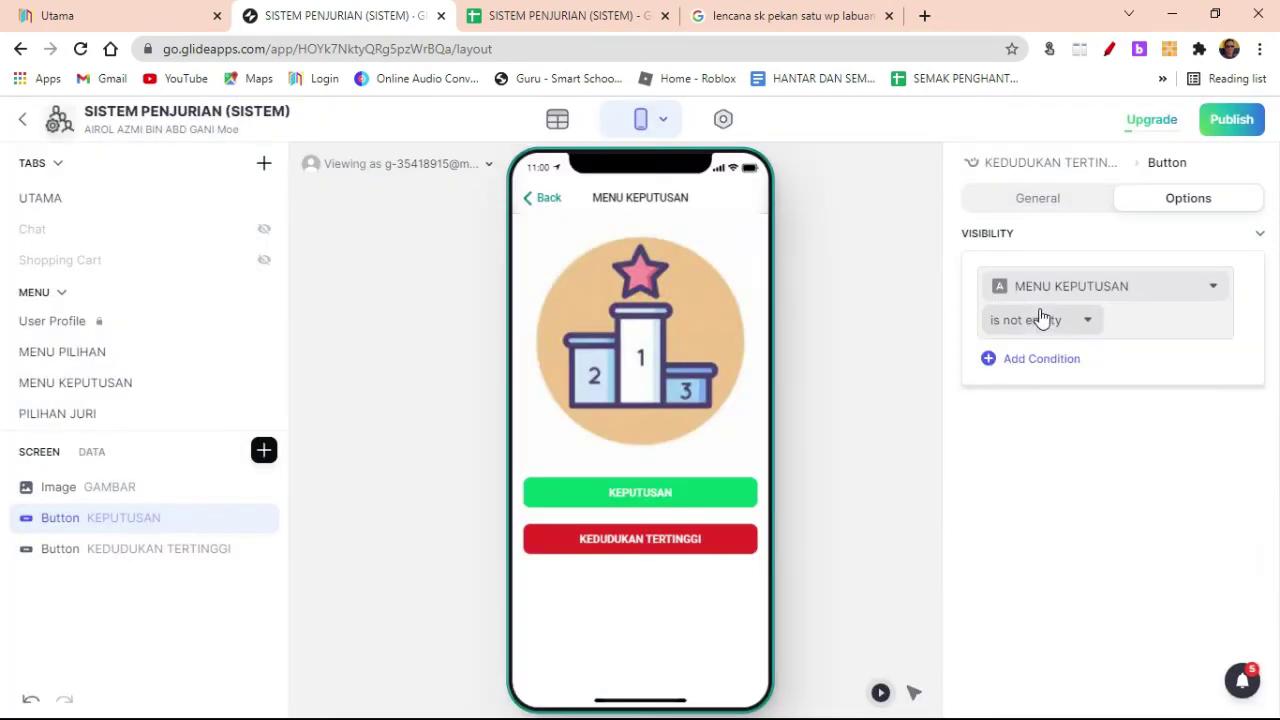
left_click(1131, 298)
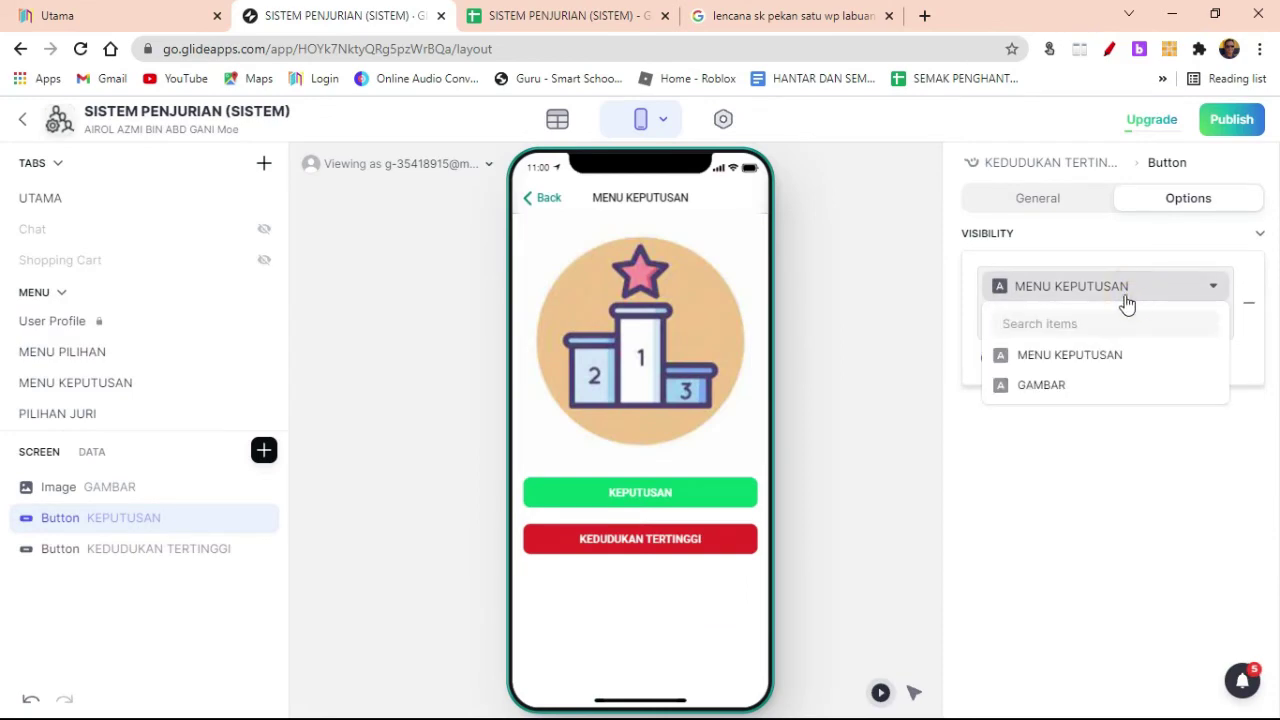
left_click(873, 358)
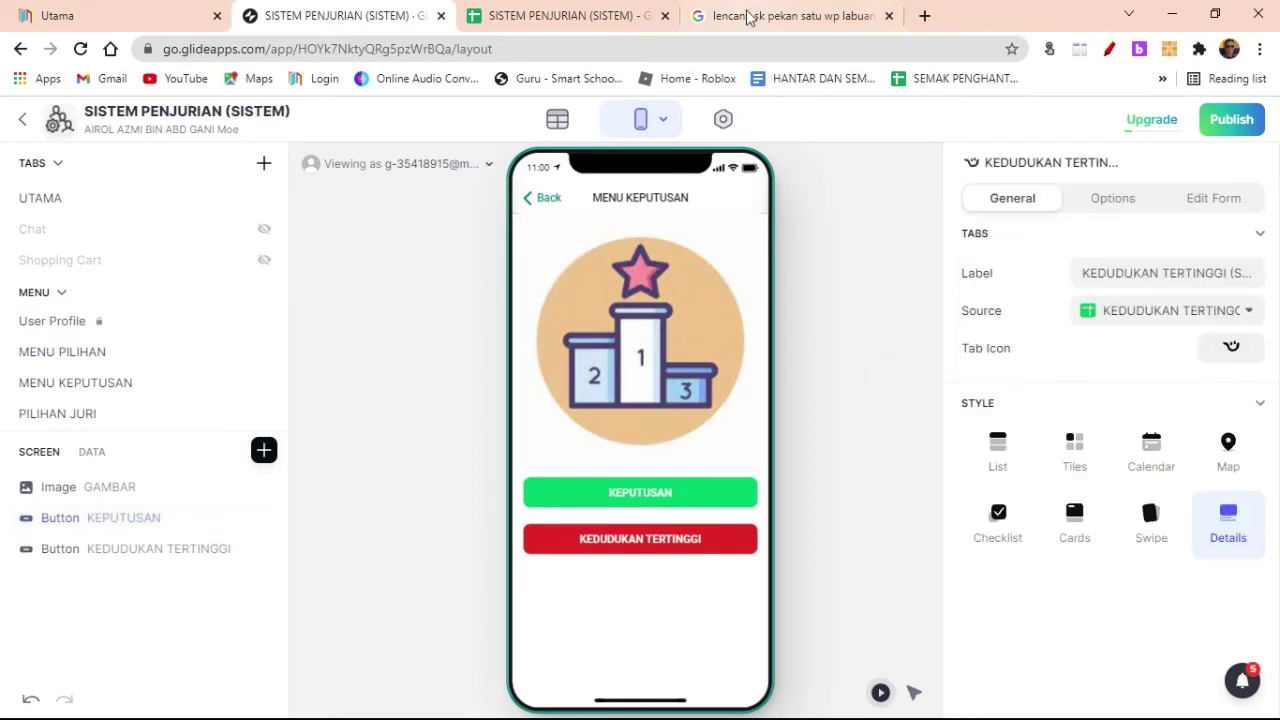
left_click(565, 16)
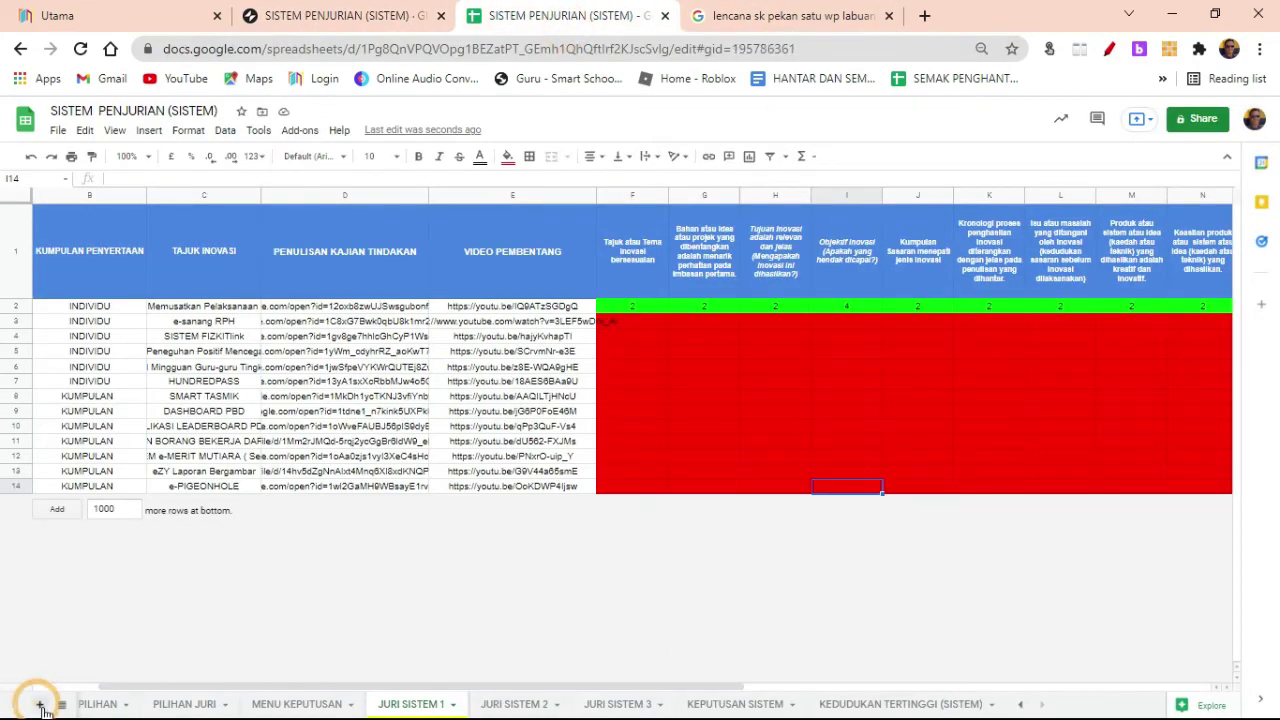
Step: Add a new sheet after KEDUDUKAN TERTINGGI (SISTEM) at the end and rename it 'User'
left_click(36, 705)
left_click_drag(512, 708, 997, 715)
left_click_drag(757, 708, 997, 710)
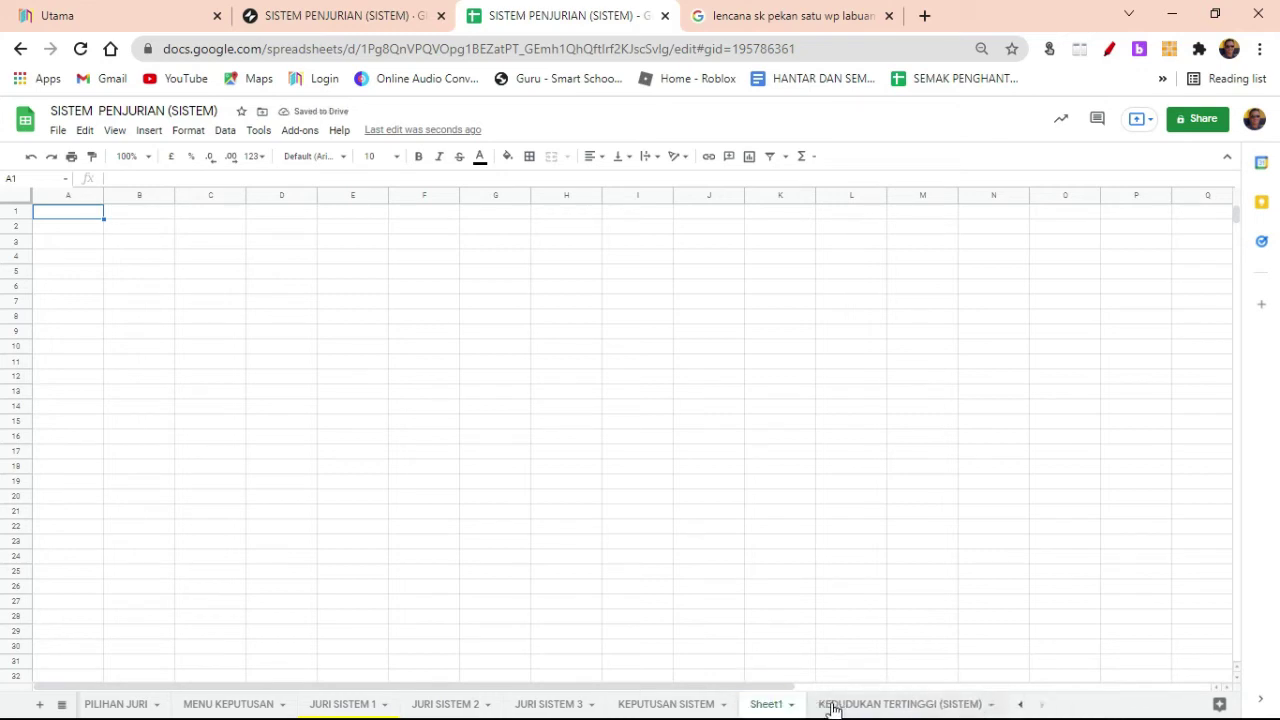
left_click_drag(826, 709, 745, 708)
double_click(968, 705)
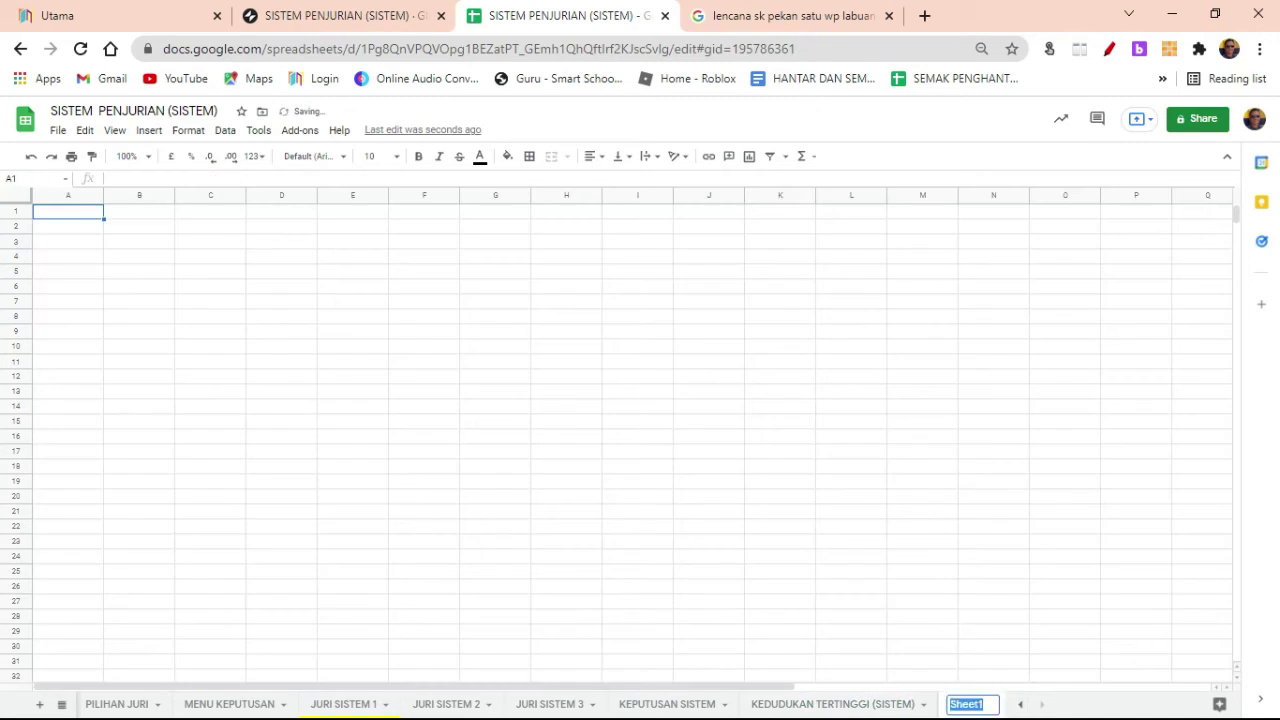
type("User")
left_click_drag(449, 480, 410, 467)
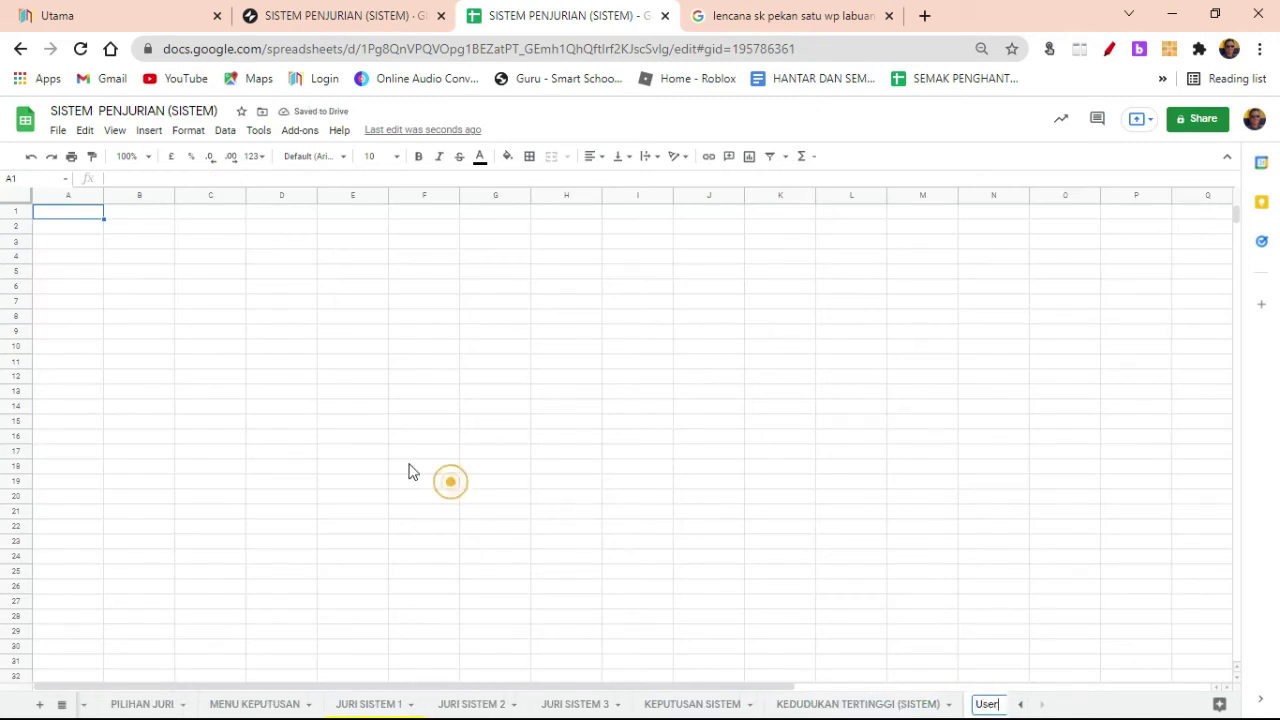
Step: Enter the headings 'Nama admin' in A1 and 'Level' in B1 of the User sheet
left_click(82, 215)
type("Nama")
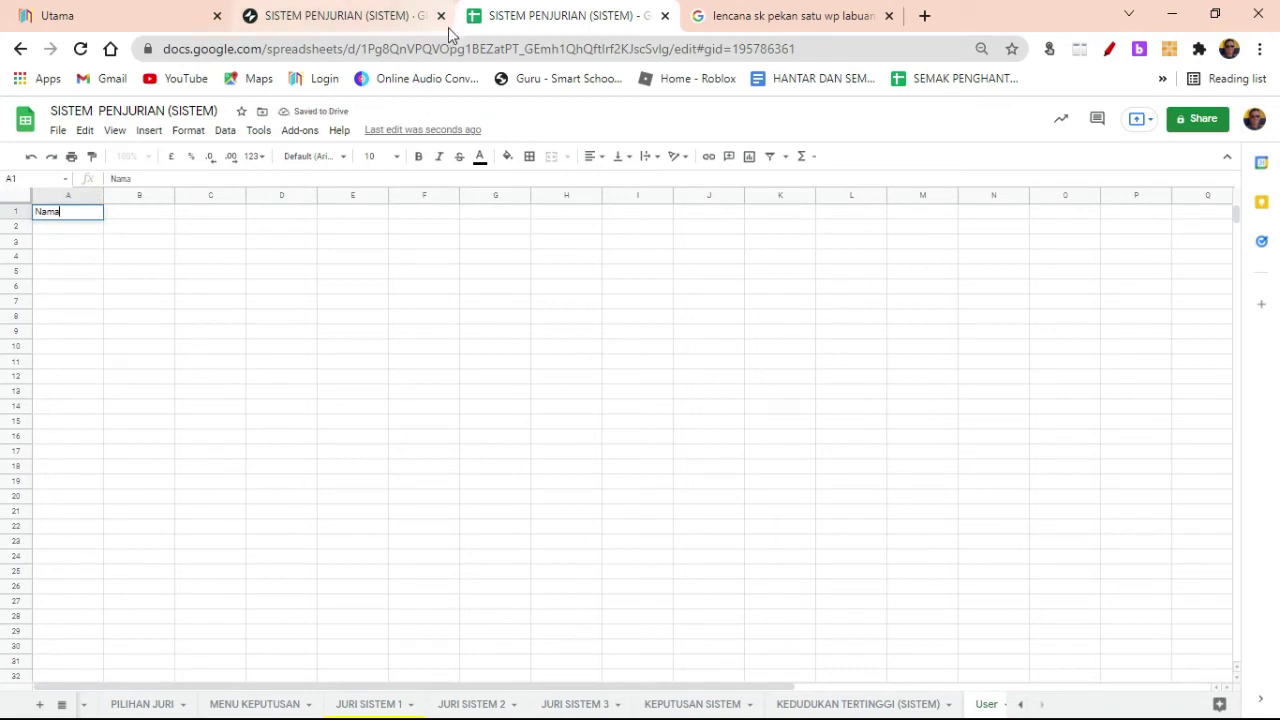
key("Return")
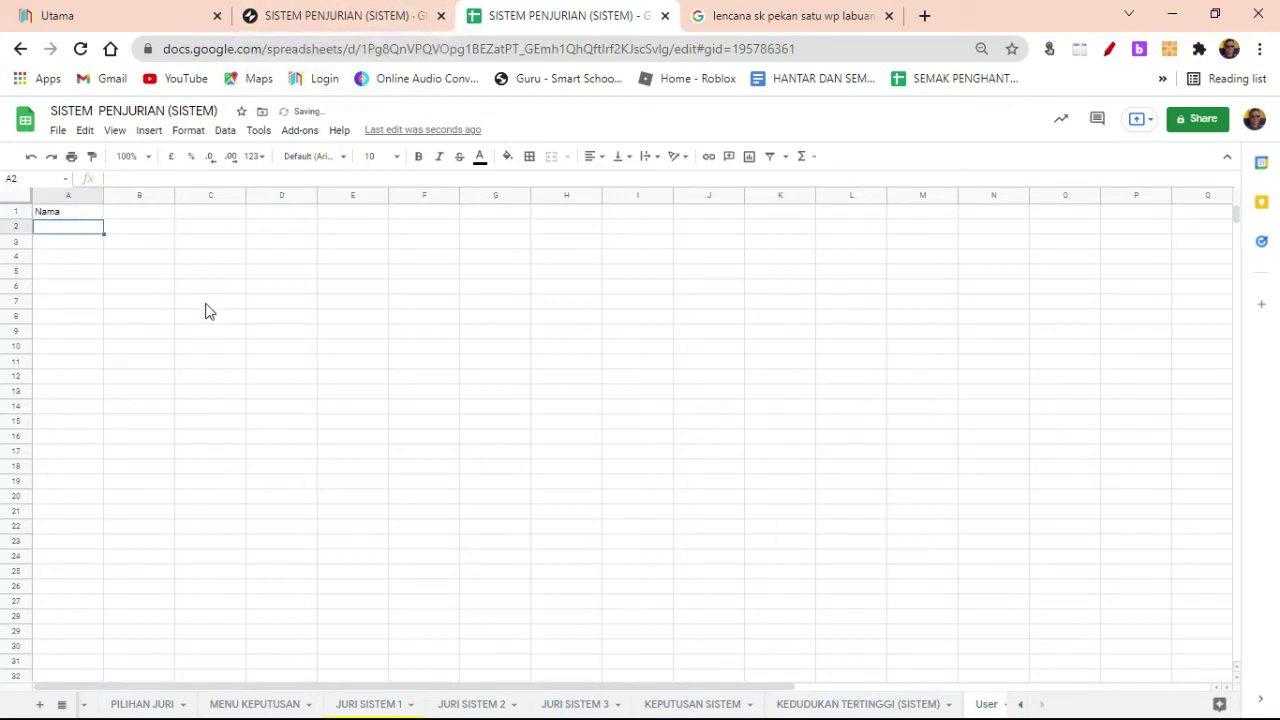
double_click(86, 212)
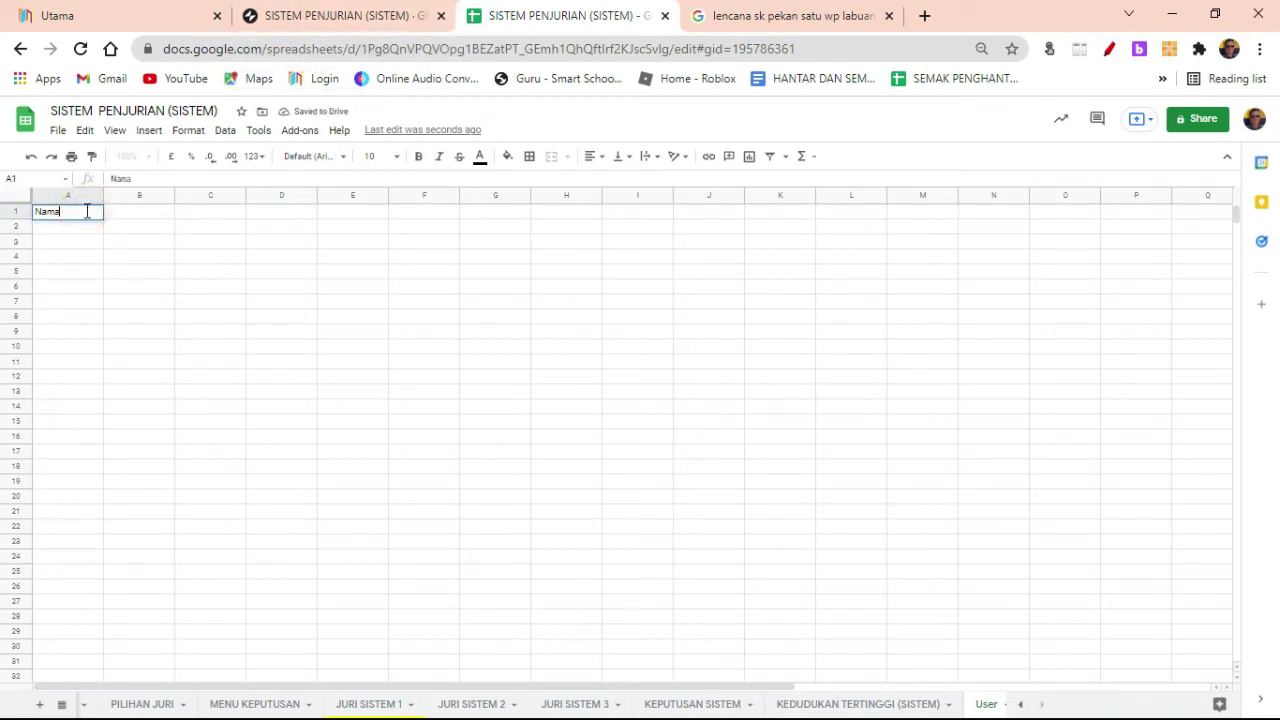
type("admin")
key("Tab")
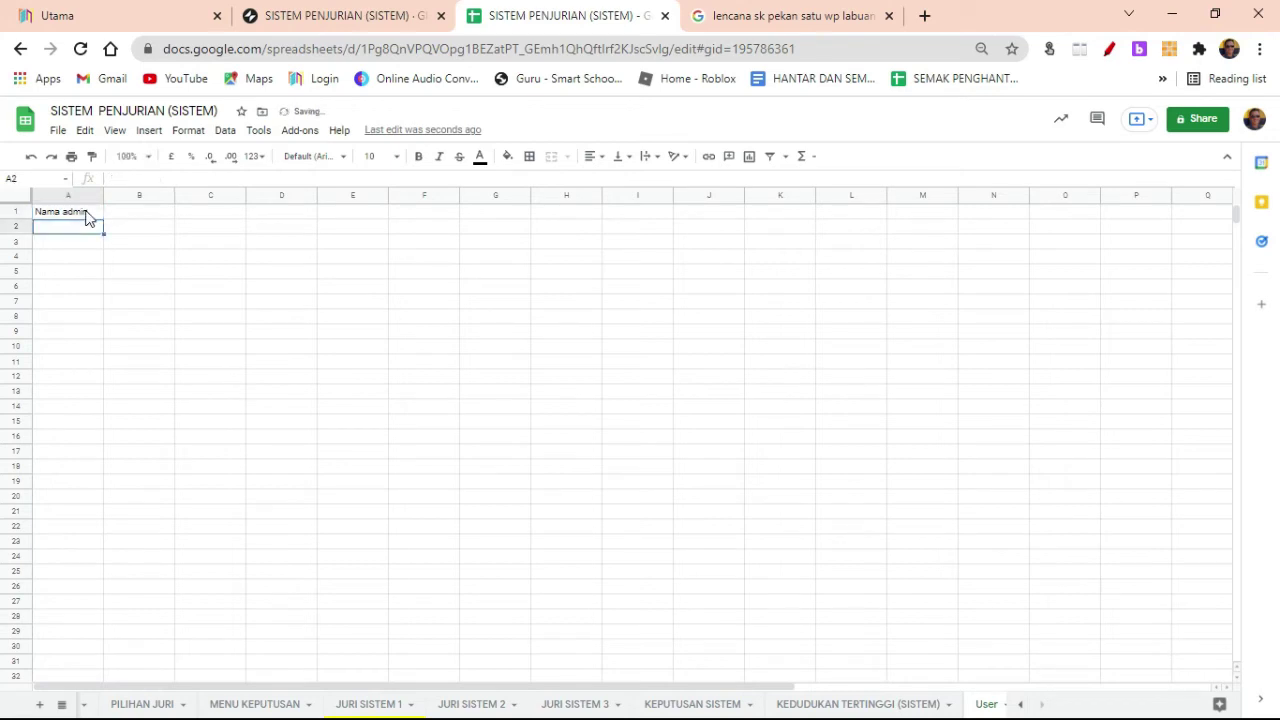
type("Le")
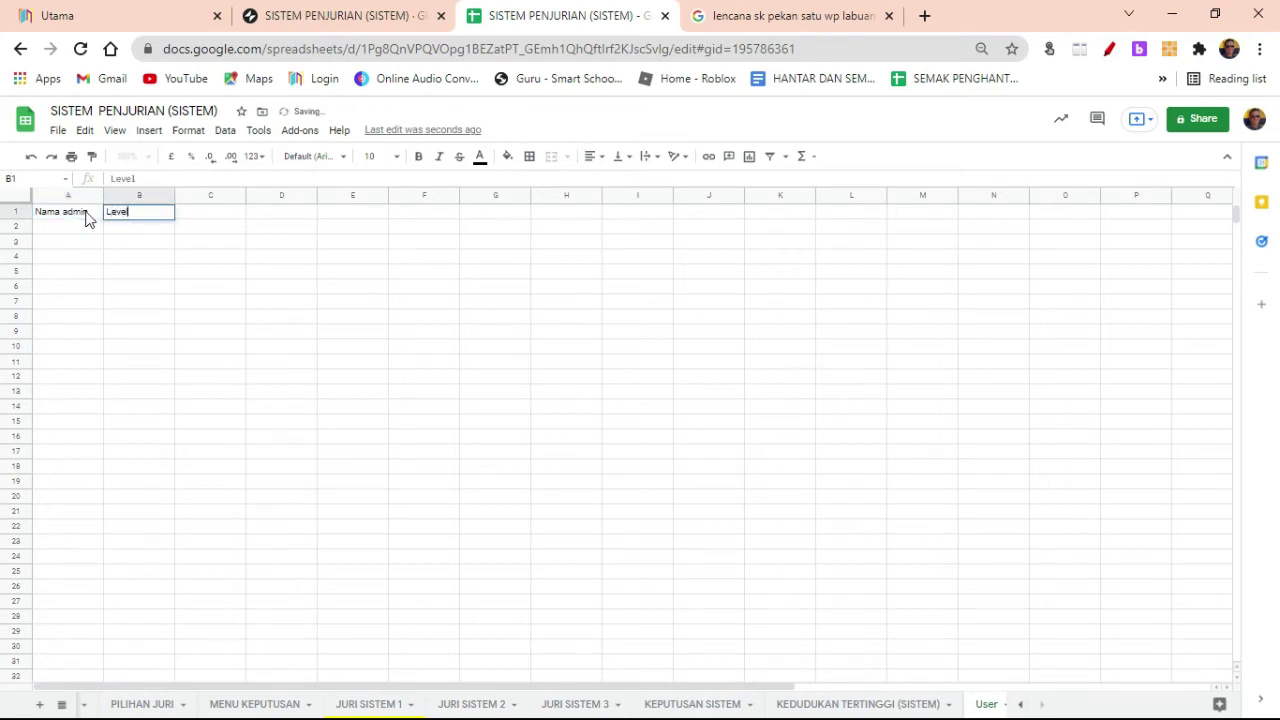
type("vel")
key("Down")
key("Up")
key("Right")
key("Left")
key("Left")
Step: Enter Admin as the level in B2 and start the admin's name in A2
key("Down")
key("Right")
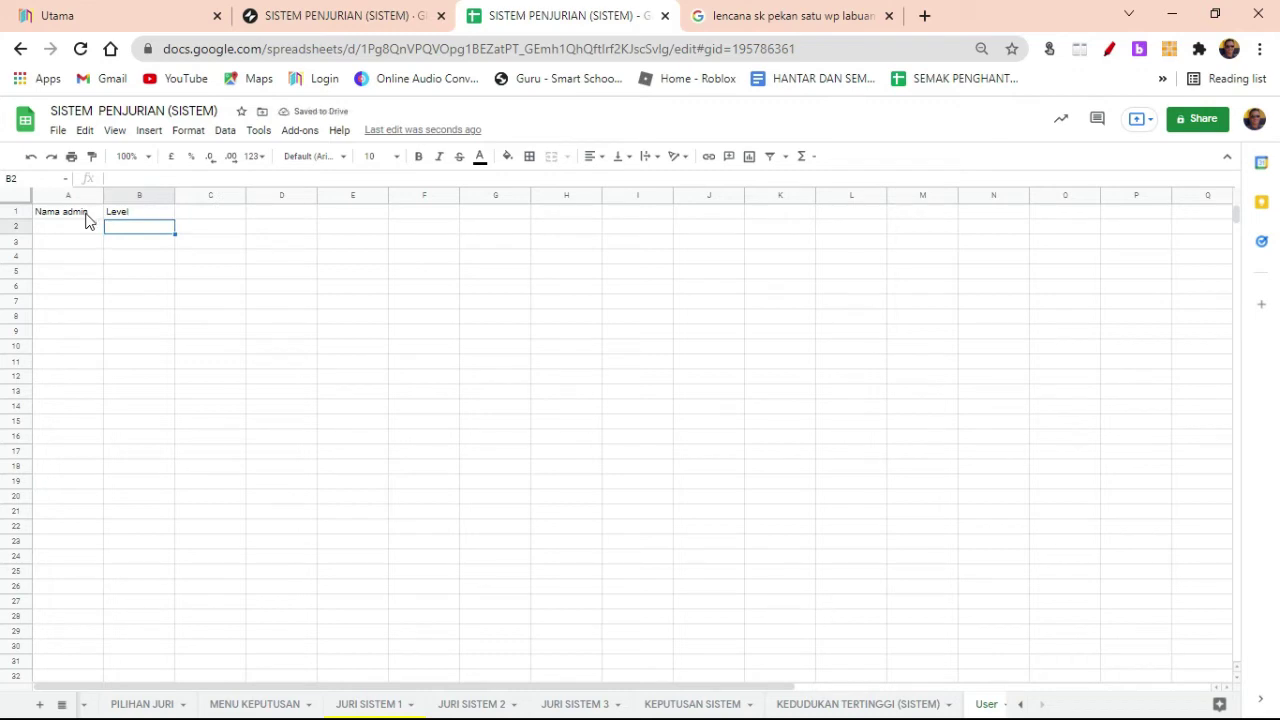
type("3")
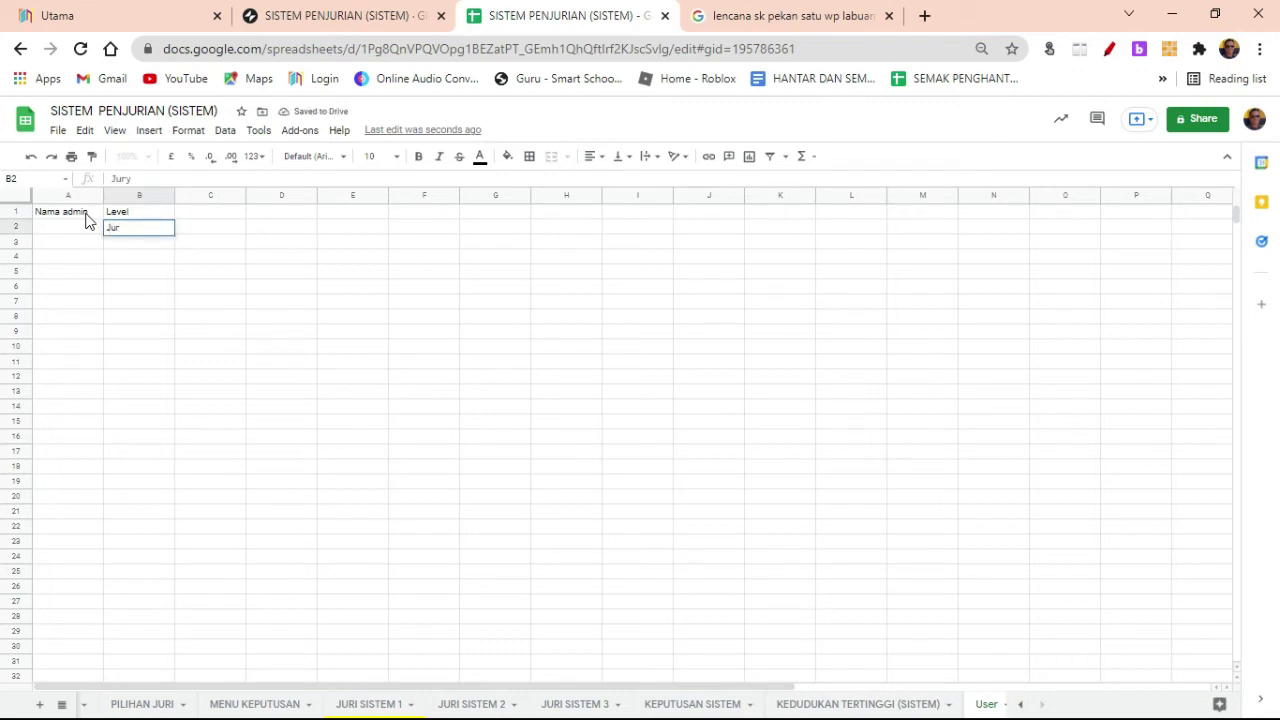
key("BackSpace")
key("BackSpace")
key("BackSpace")
key("Return")
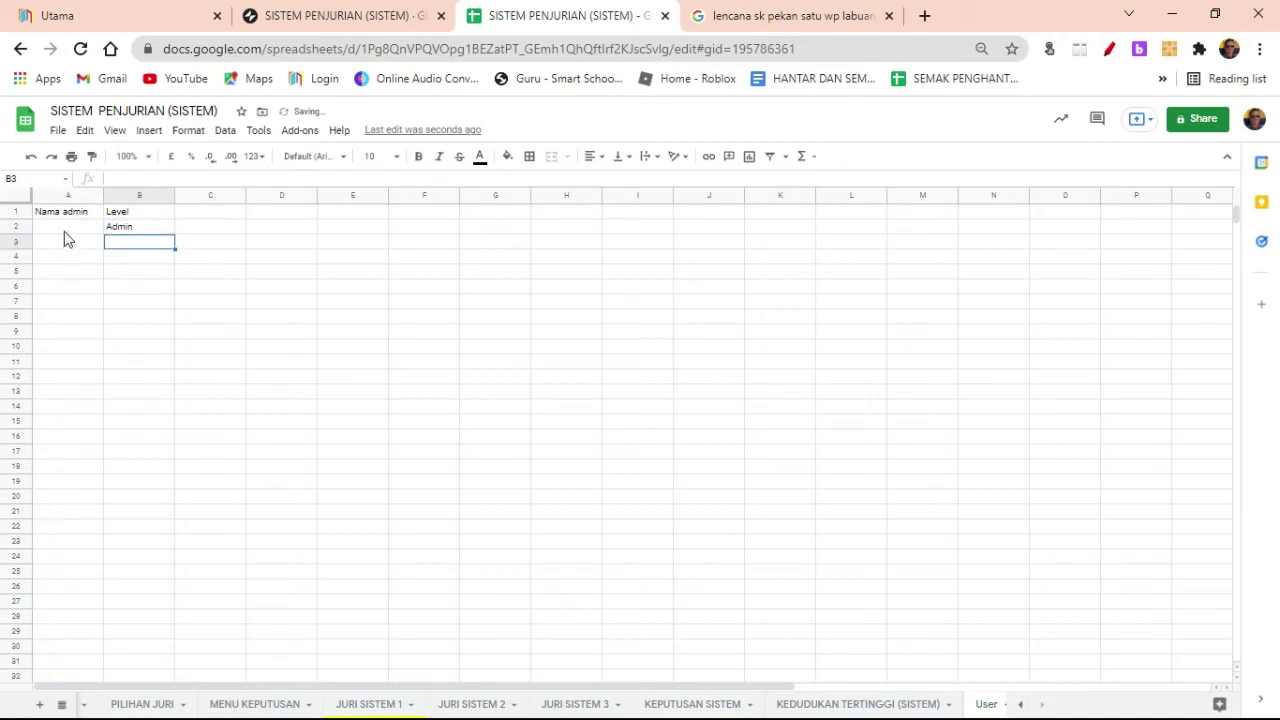
left_click(66, 227)
type("Airol")
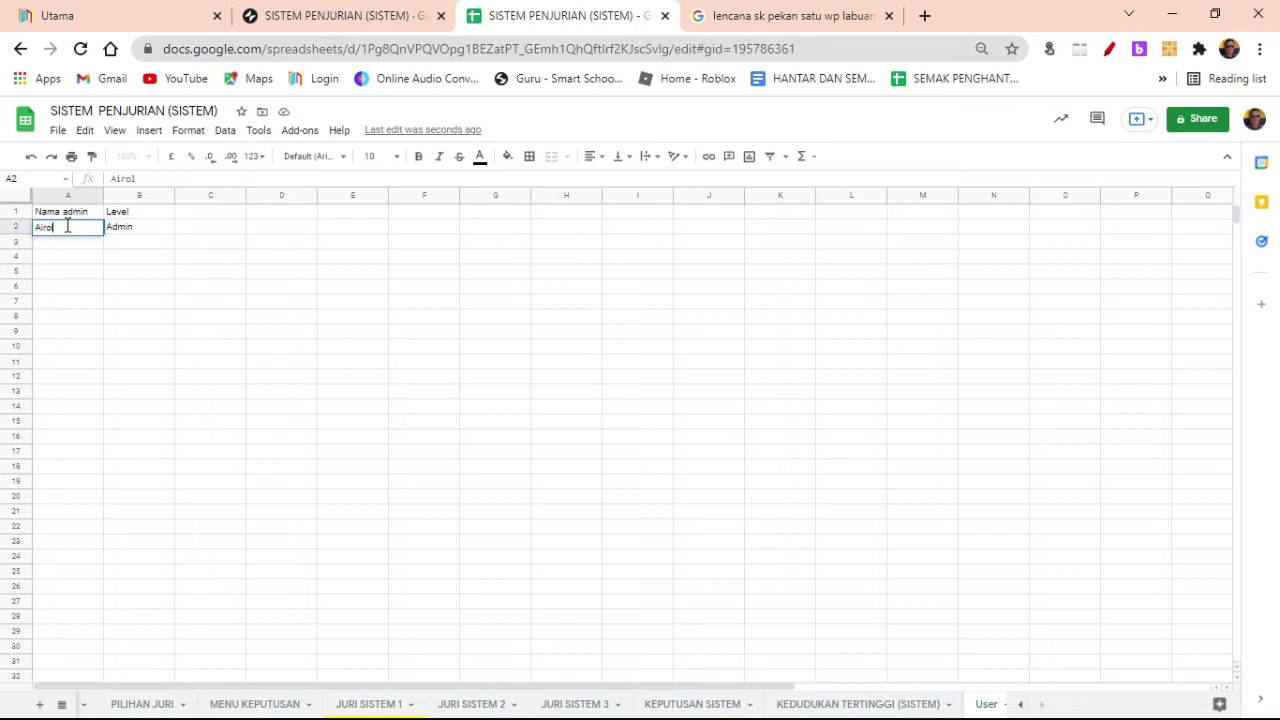
Step: Insert an empty column left of Level and head it 'Emel'
left_click(129, 257)
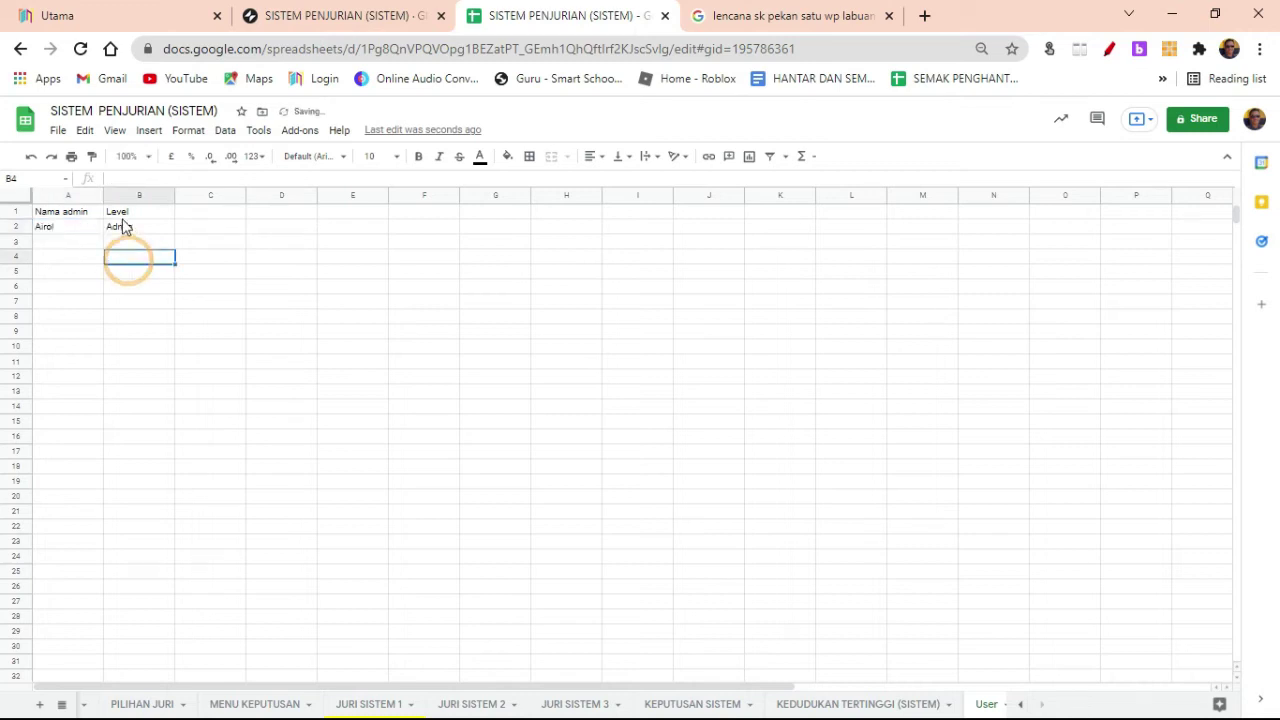
left_click(130, 195)
right_click(133, 195)
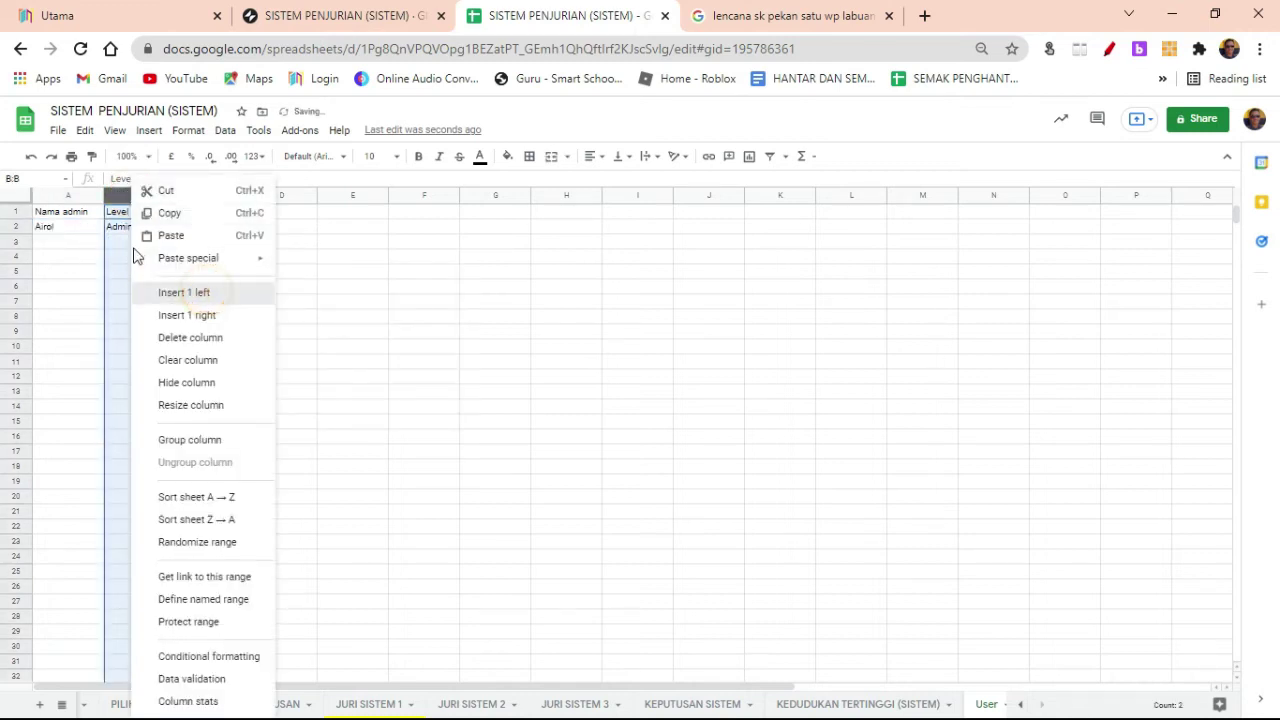
left_click(203, 293)
left_click(150, 212)
type("Eme")
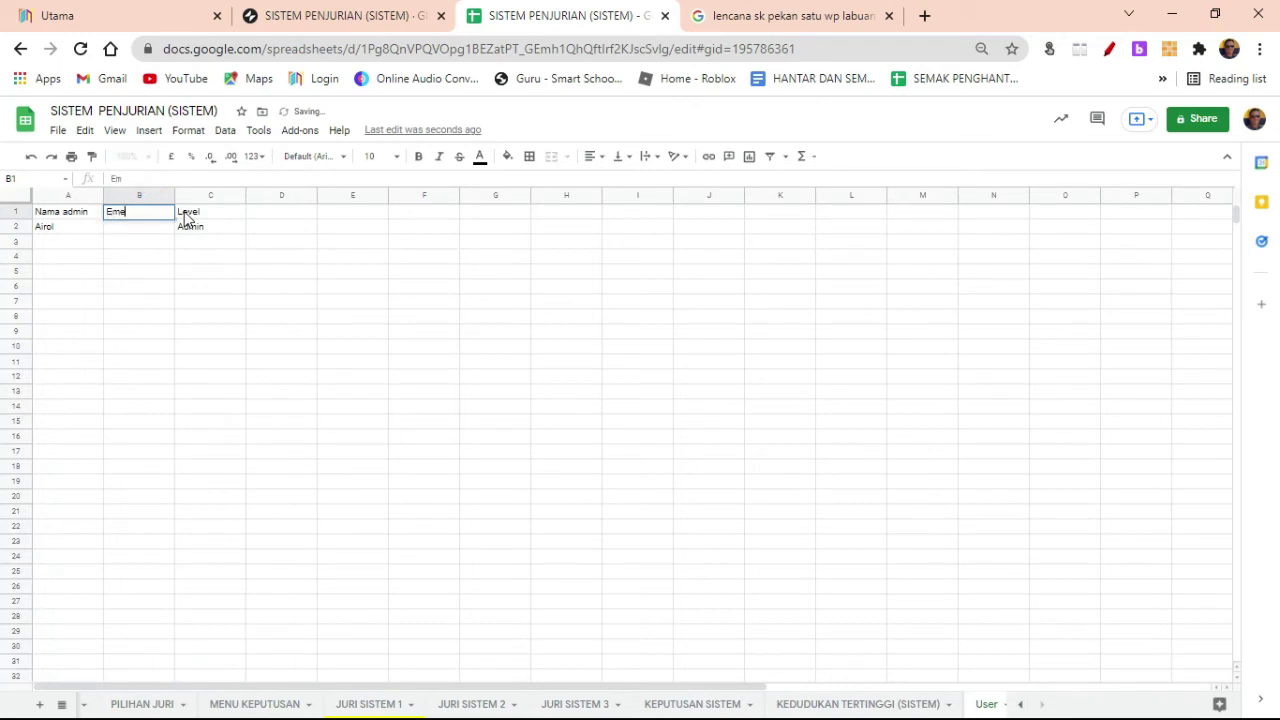
type("l")
key("Return")
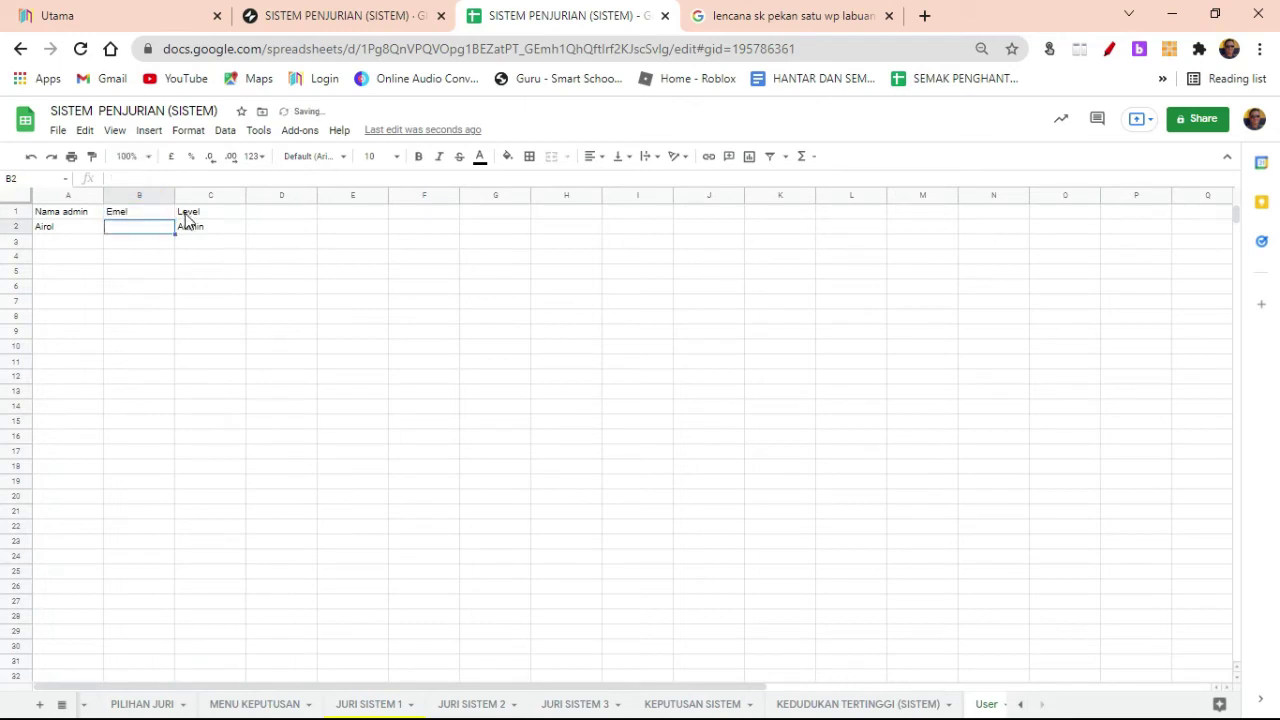
Step: Paste the signed-in account's e-mail address into B2 as the admin's Emel
left_click(1253, 119)
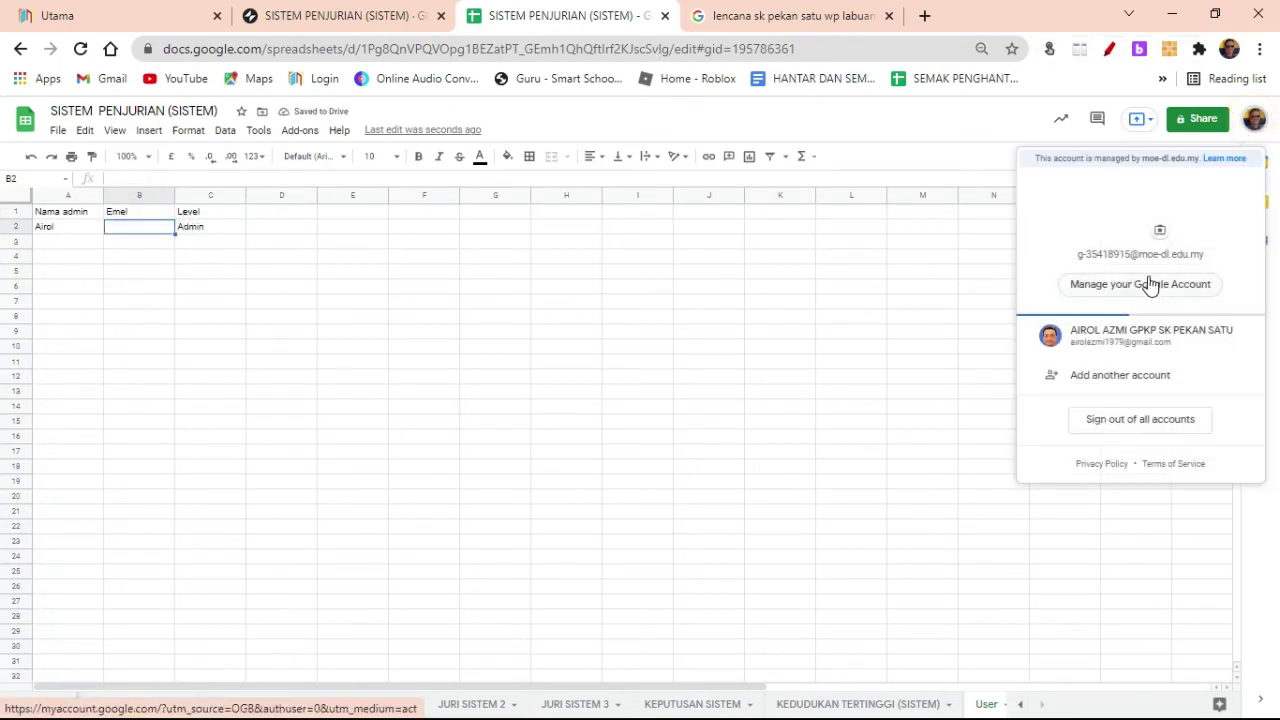
left_click(1000, 345)
key("ctrl+v")
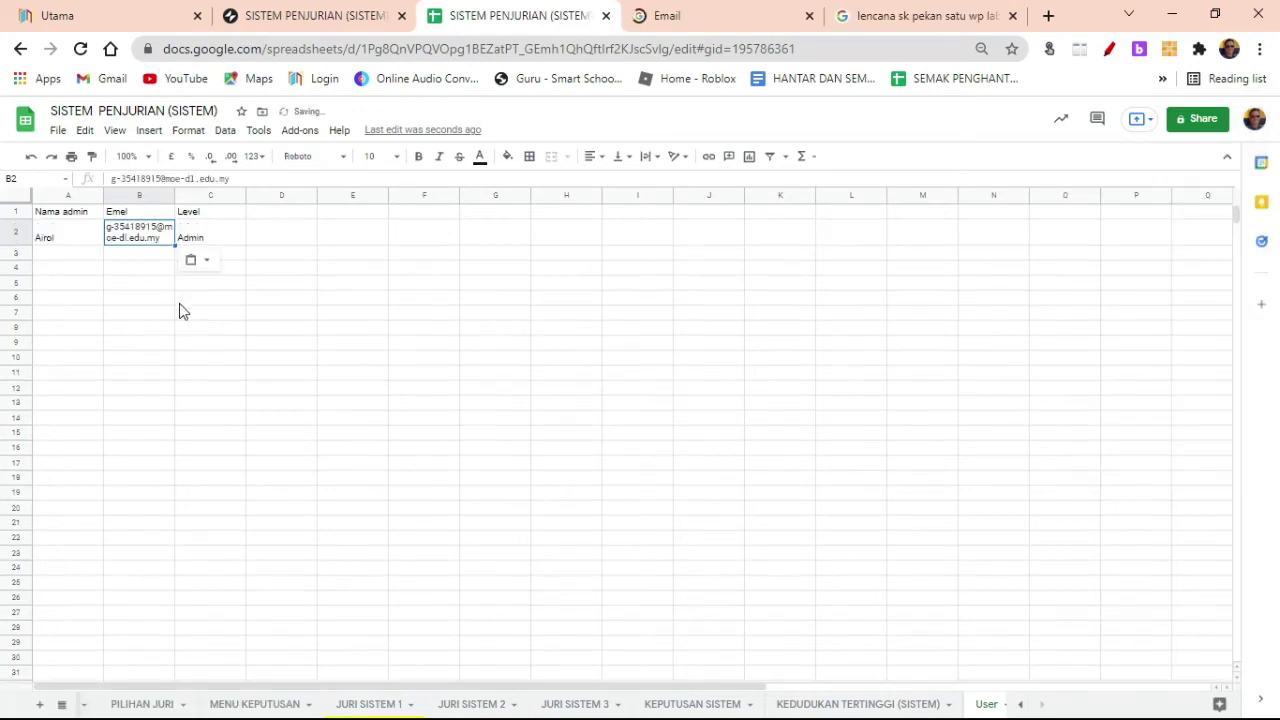
left_click(226, 200, "shift")
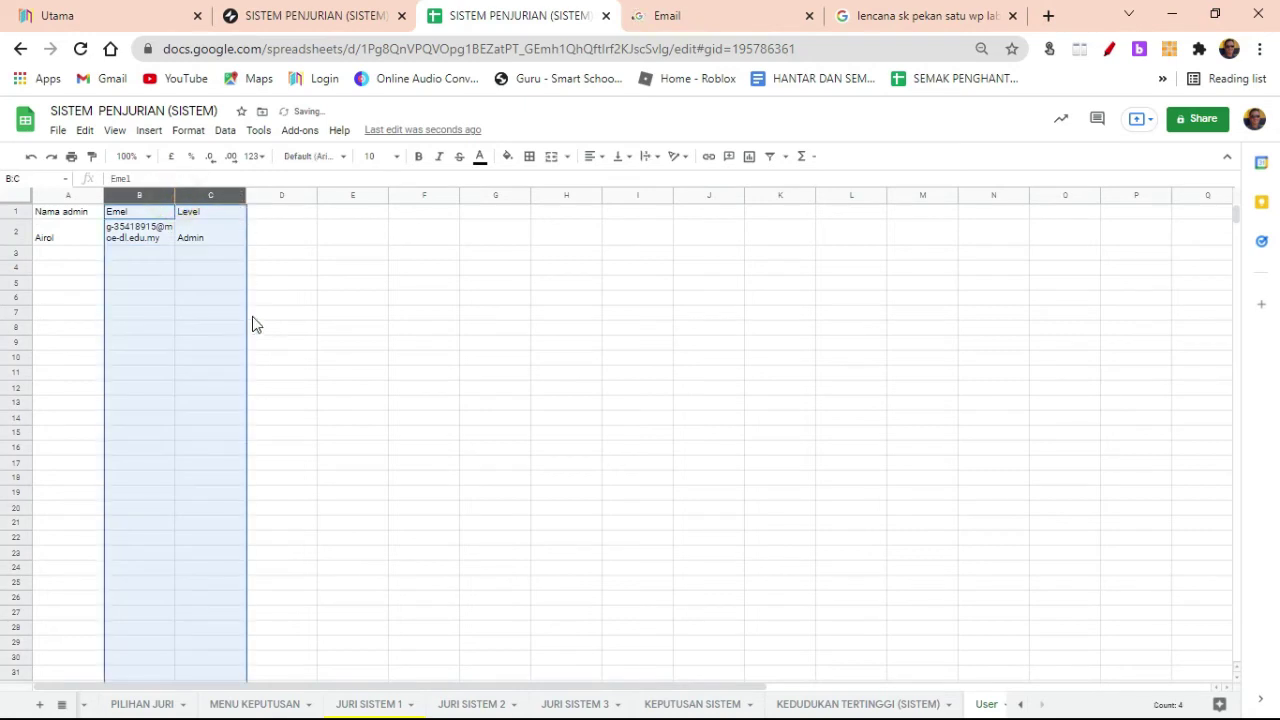
left_click(325, 311)
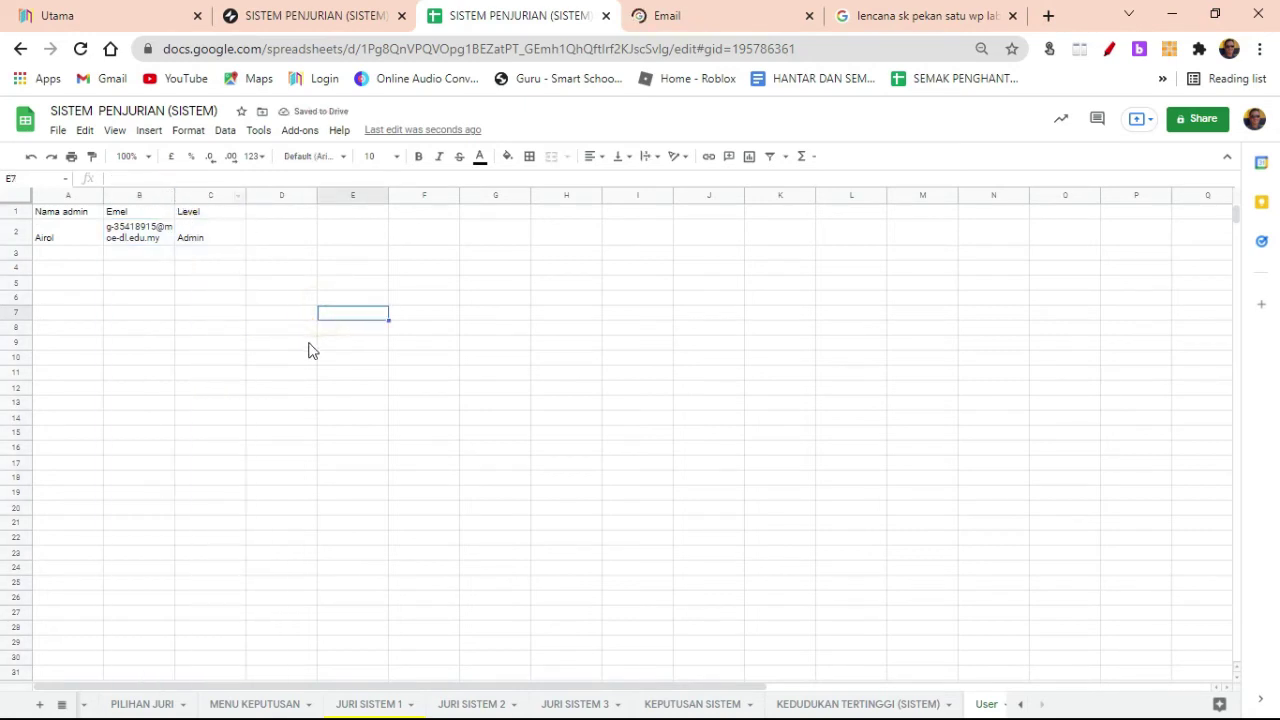
left_click(203, 240)
Step: Add 'juri 1' in A3 with the judge's e-mail in B3, correcting 'gamail' to 'gmail'
left_click(71, 253)
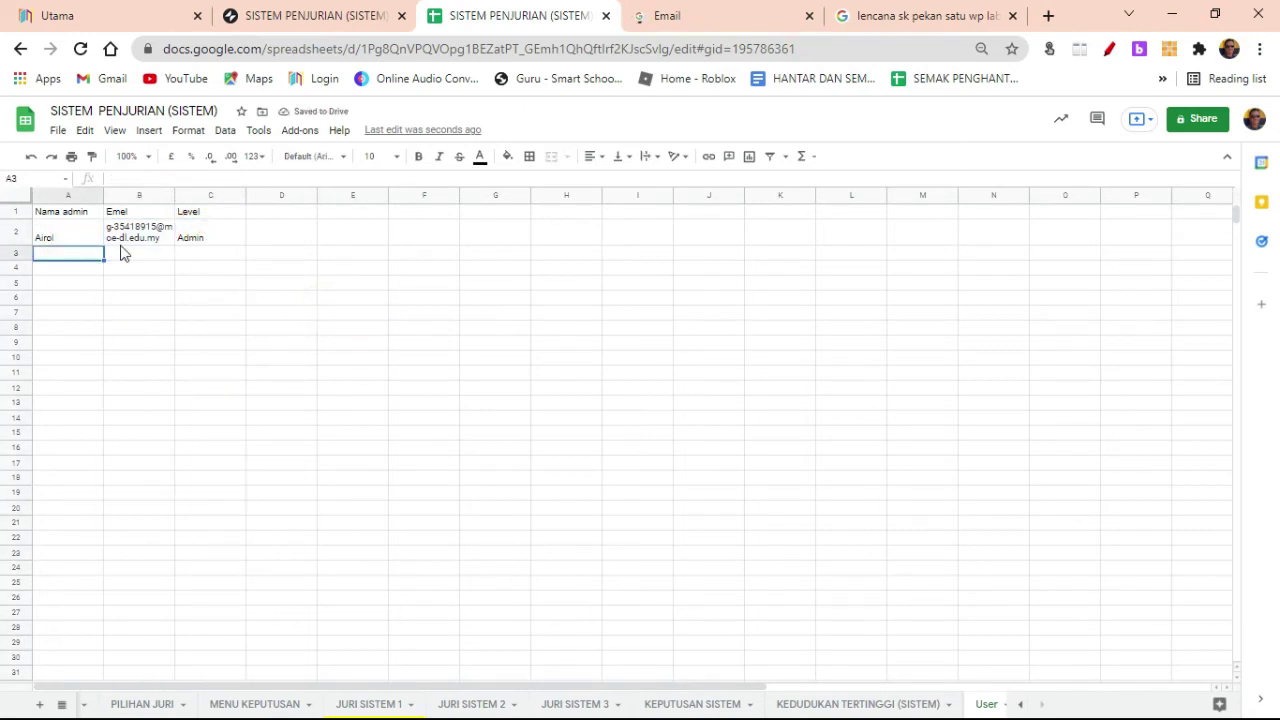
type("jur")
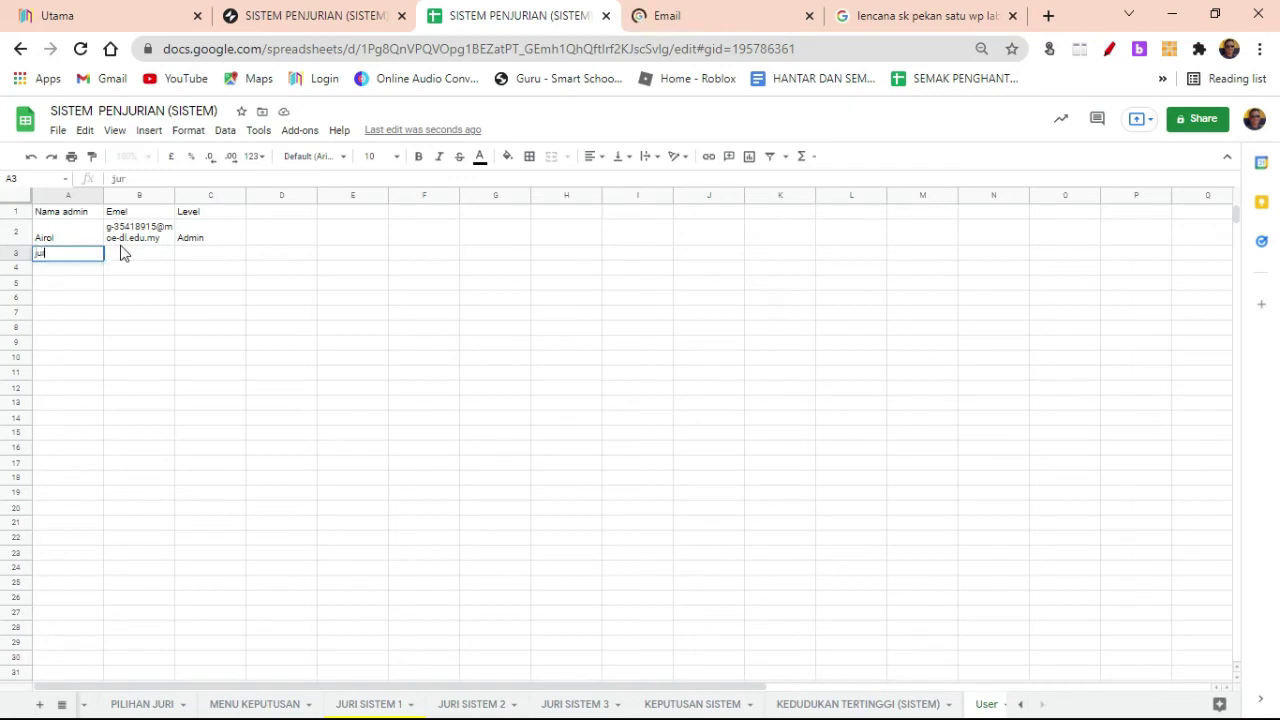
type("i 1")
key("Return")
key("Up")
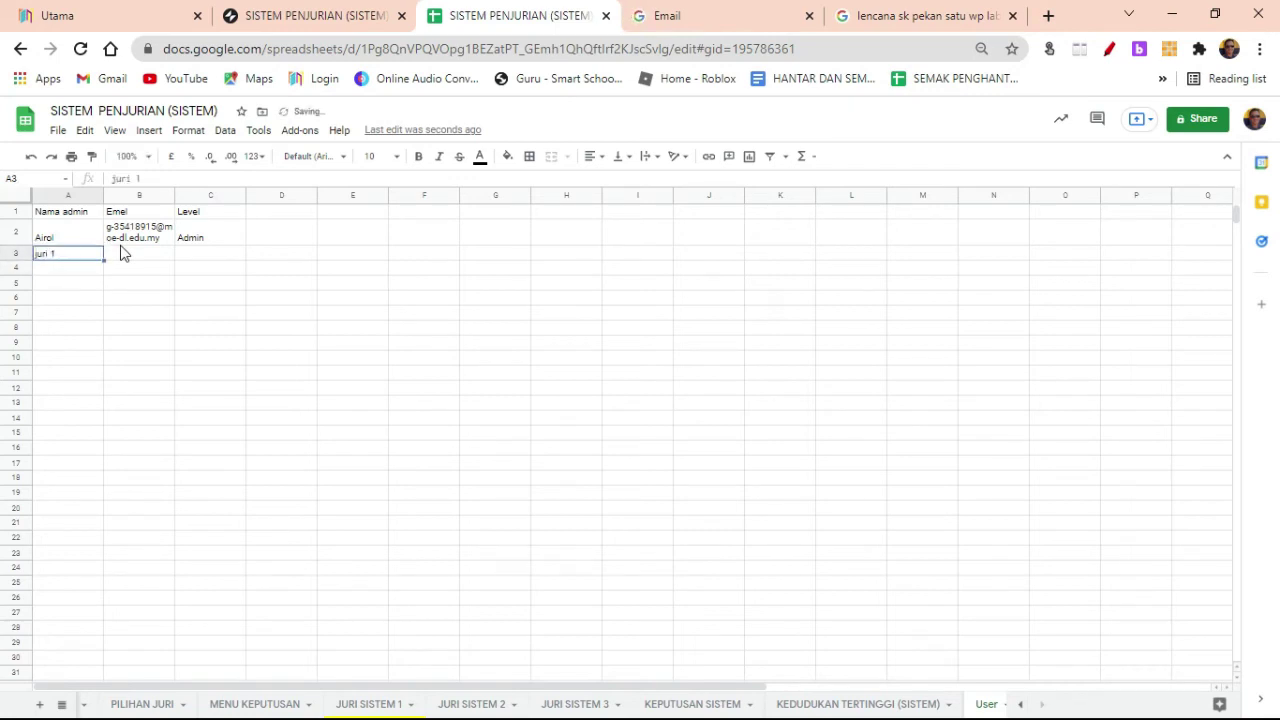
left_click(122, 253)
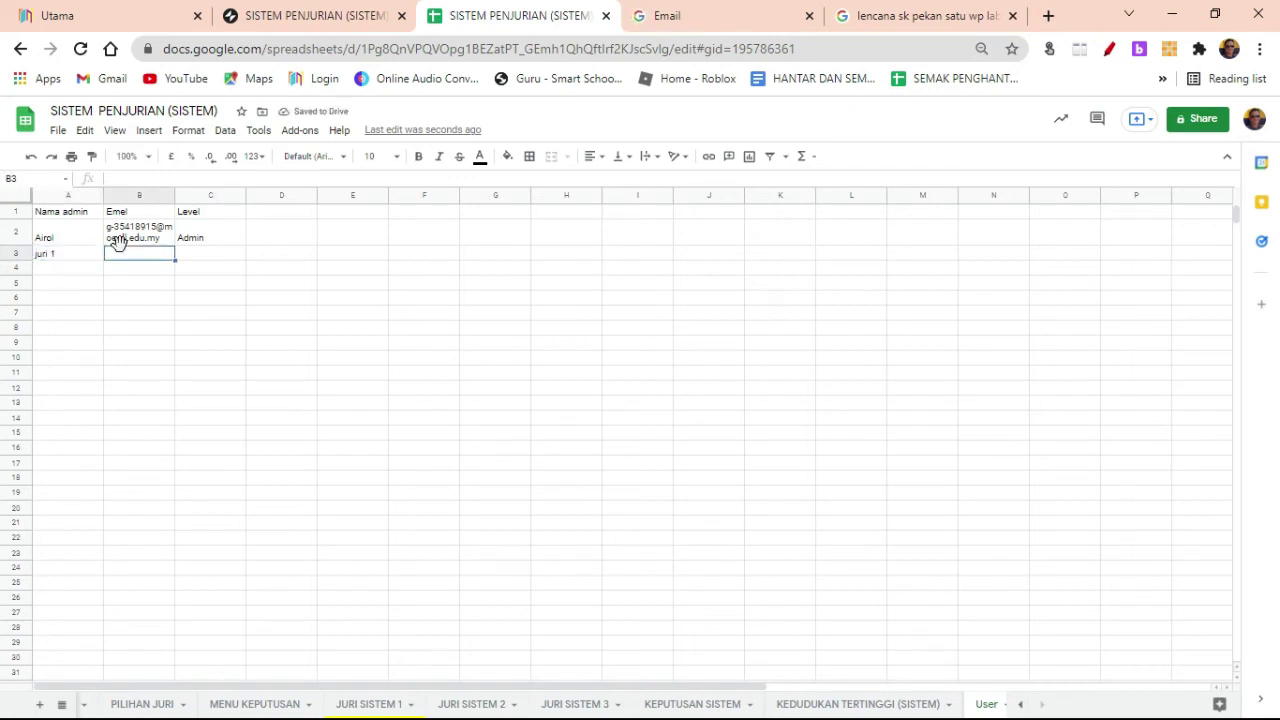
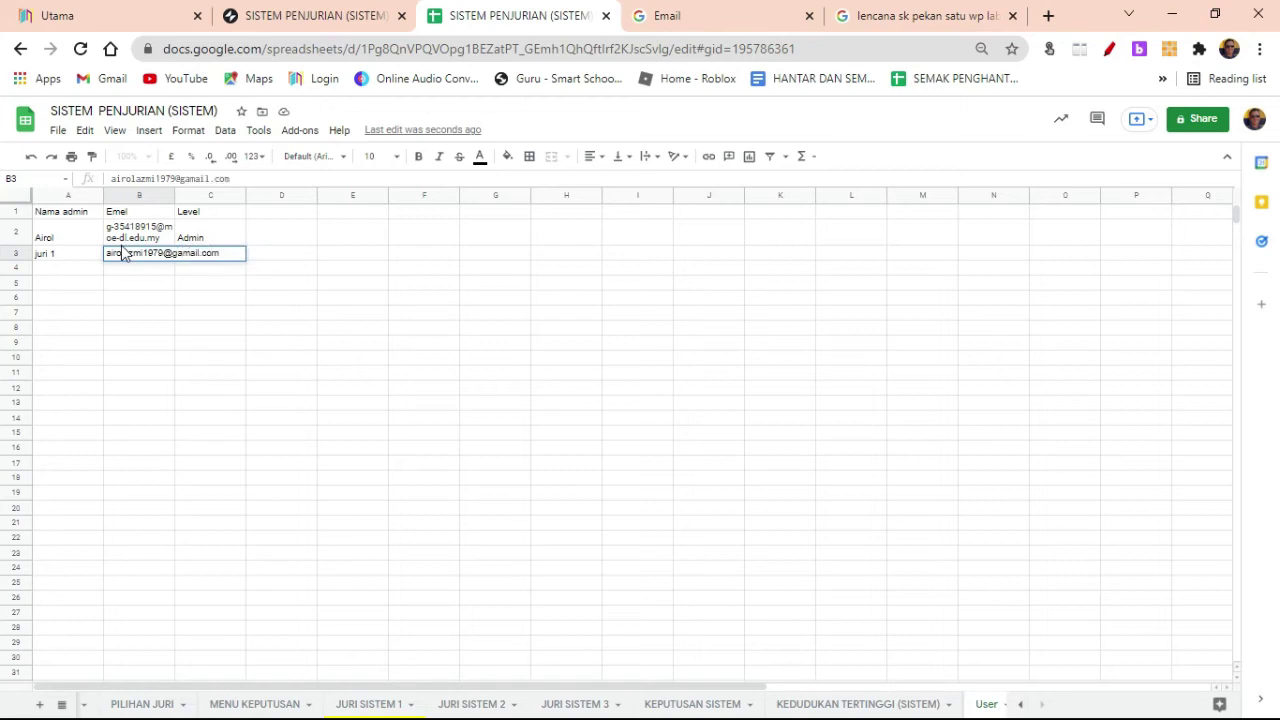
key("Left")
left_click(120, 251)
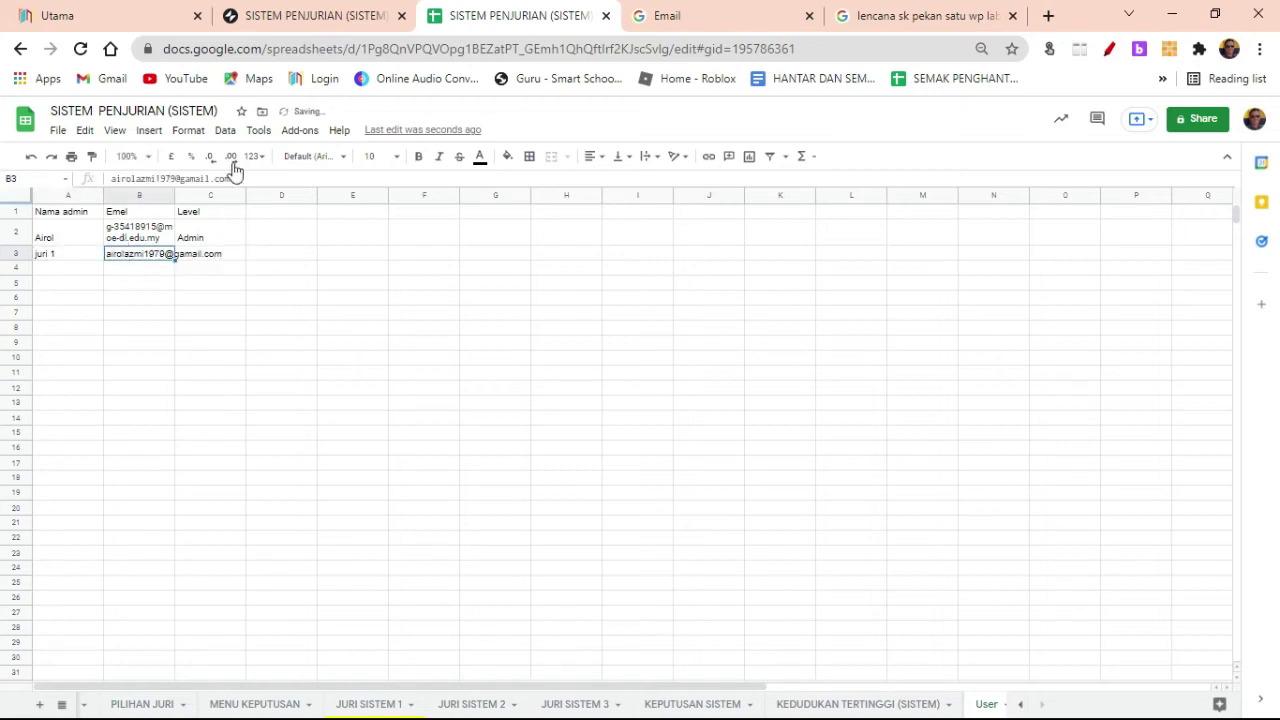
key("Return")
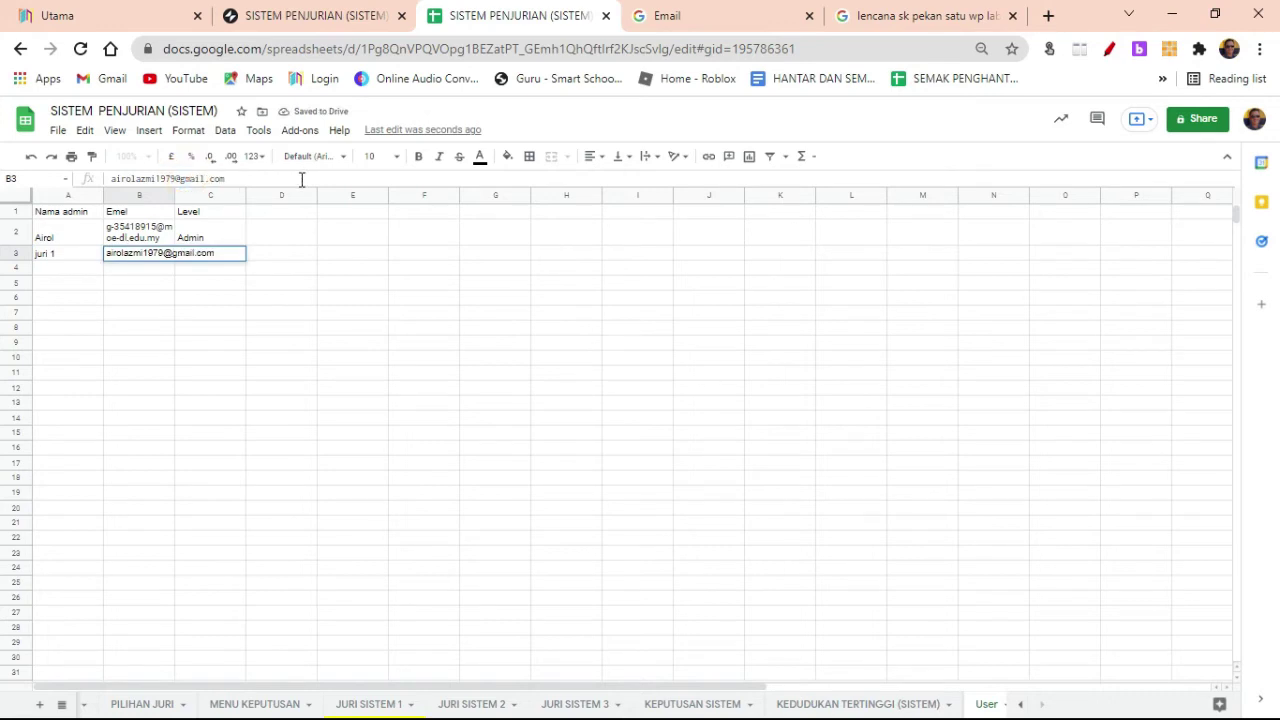
key("Return")
Step: Copy Admin from C2 into C3 so juri 1 gets the Admin level
left_click(225, 254)
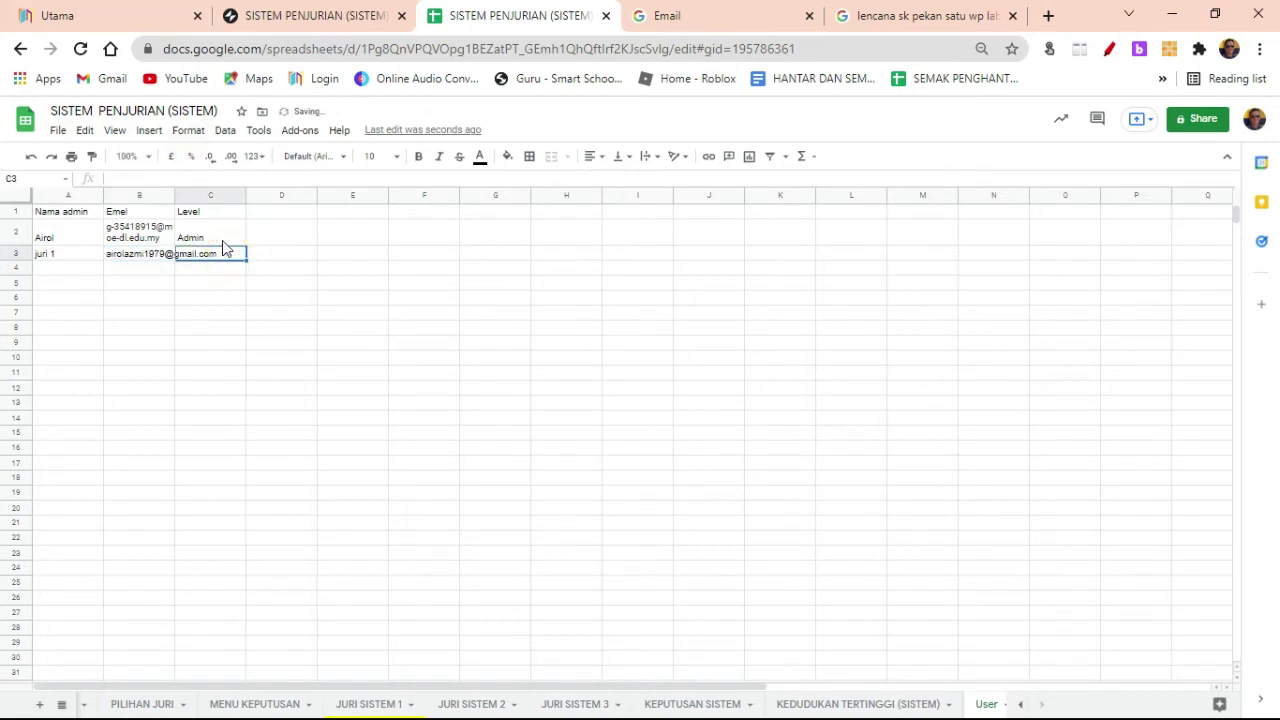
left_click(222, 240)
key("ctrl+c")
left_click(224, 256)
key("ctrl+v")
left_click(352, 316)
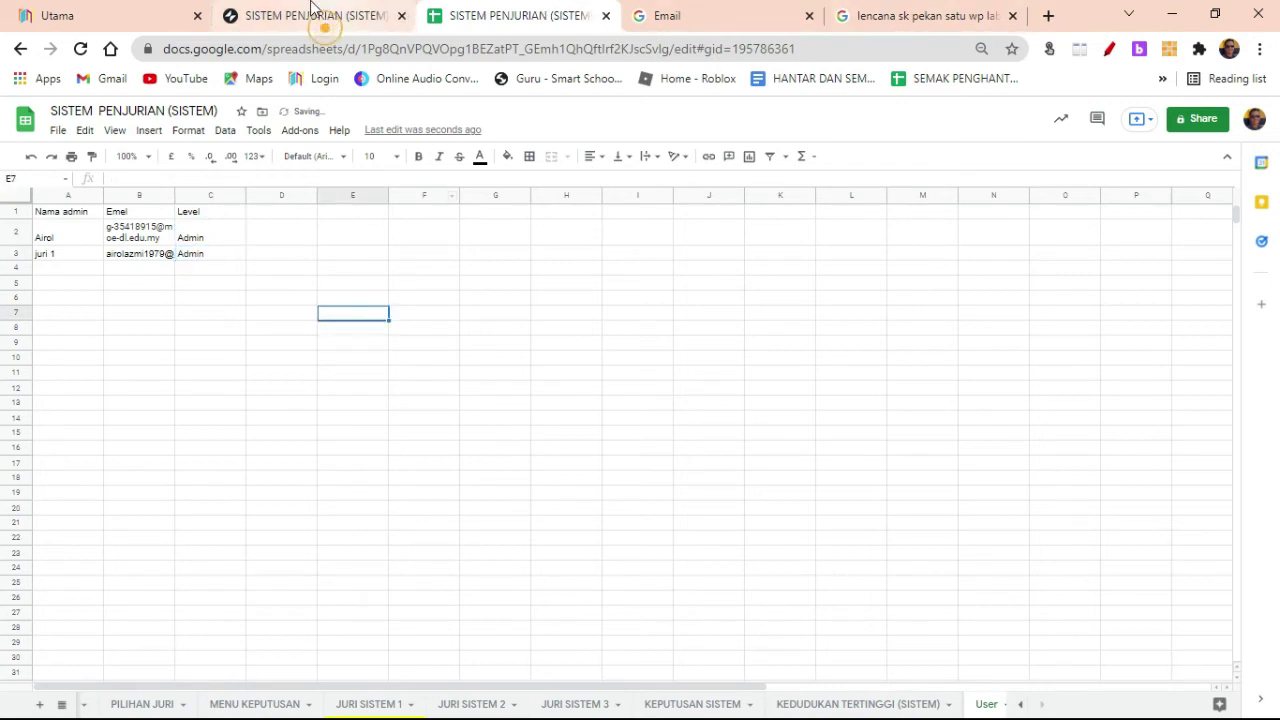
left_click(320, 16)
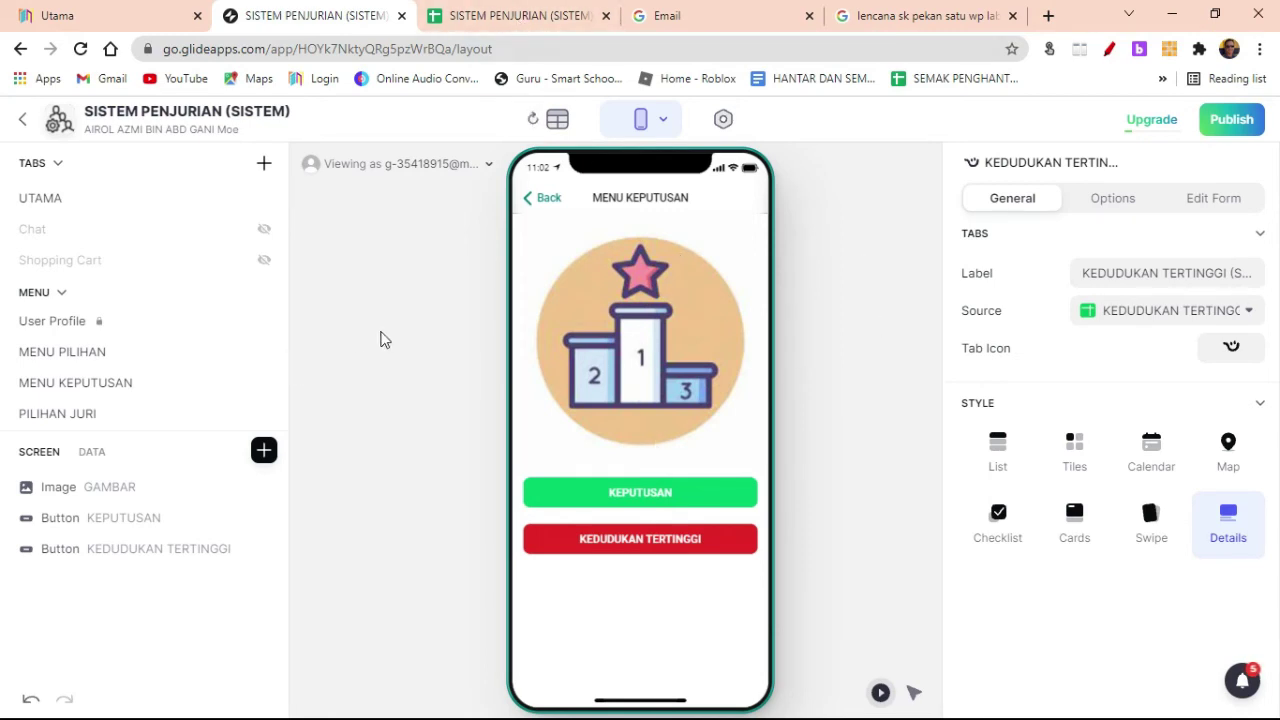
Step: Add a new tab sourced from the User sheet and label it 'User'
left_click(92, 198)
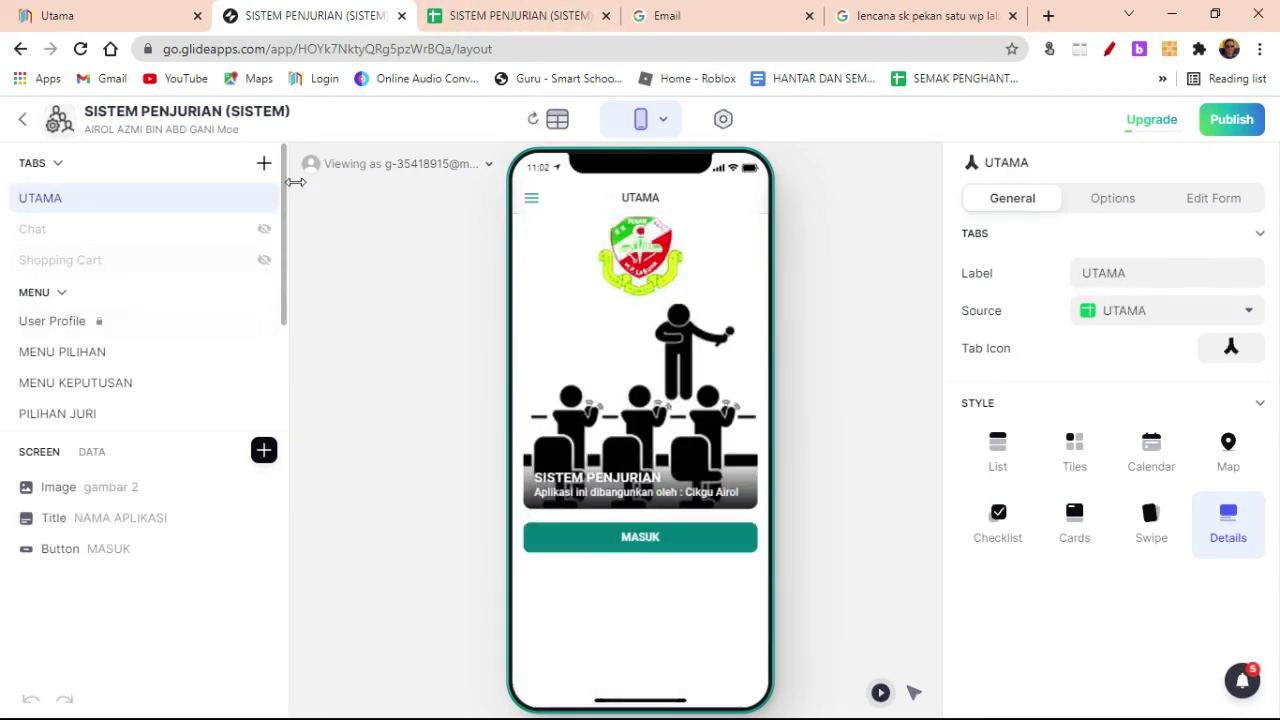
left_click(265, 166)
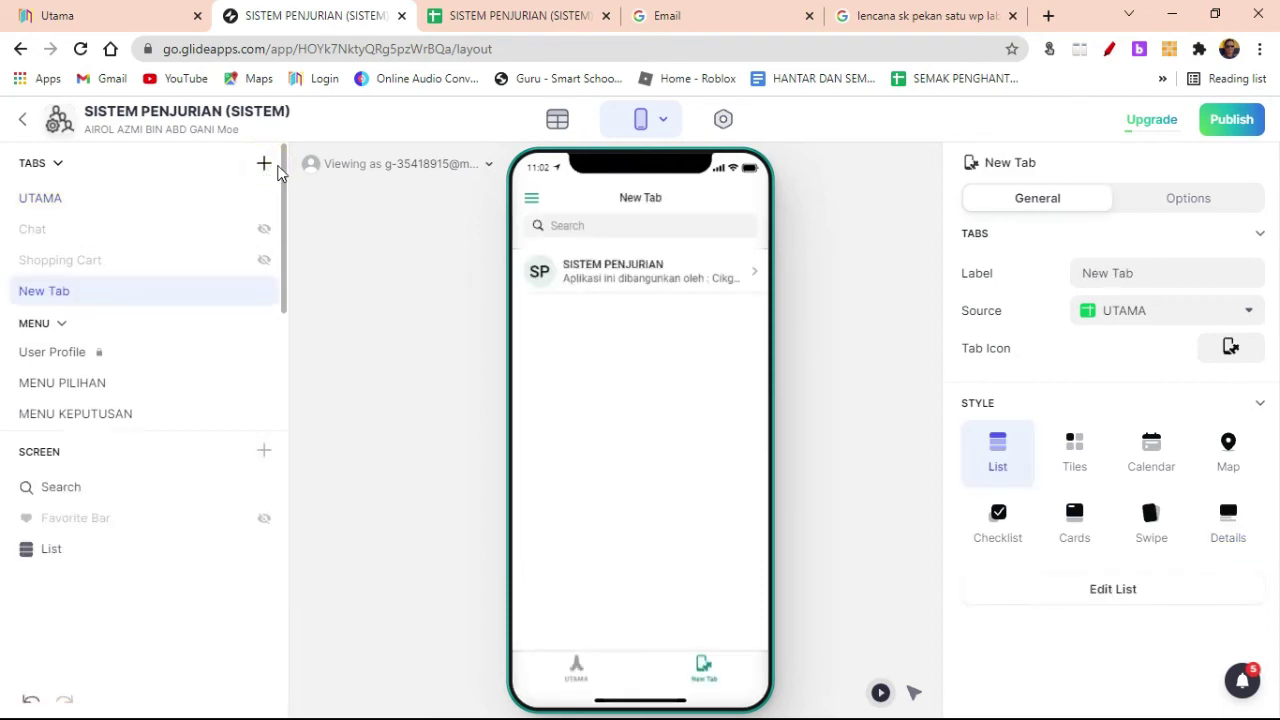
left_click(1166, 318)
left_click(1089, 613)
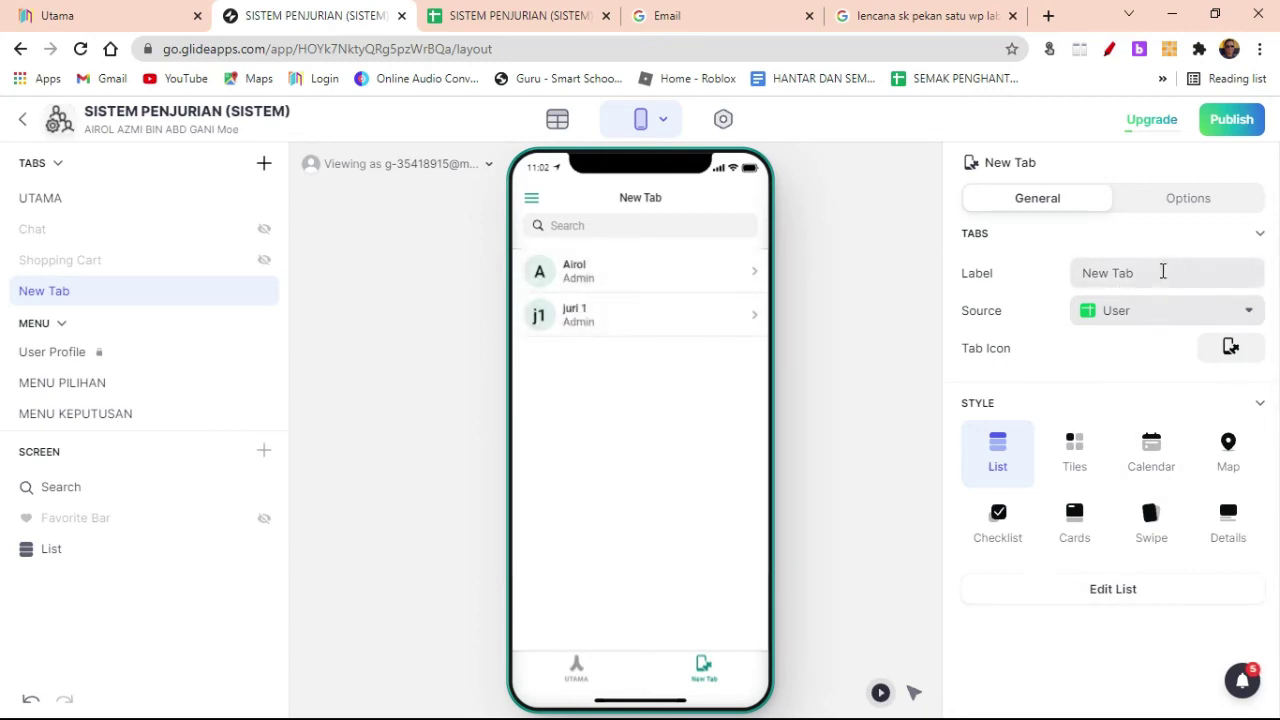
left_click_drag(1151, 272, 1058, 275)
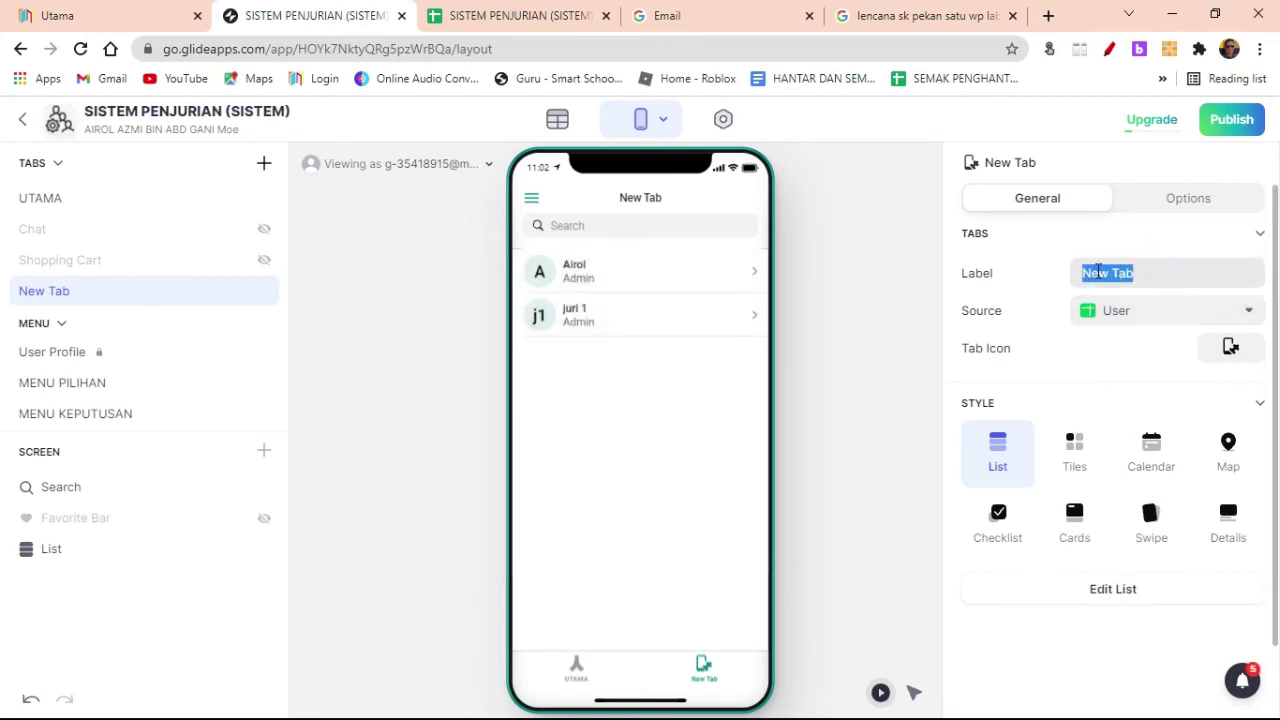
type("U")
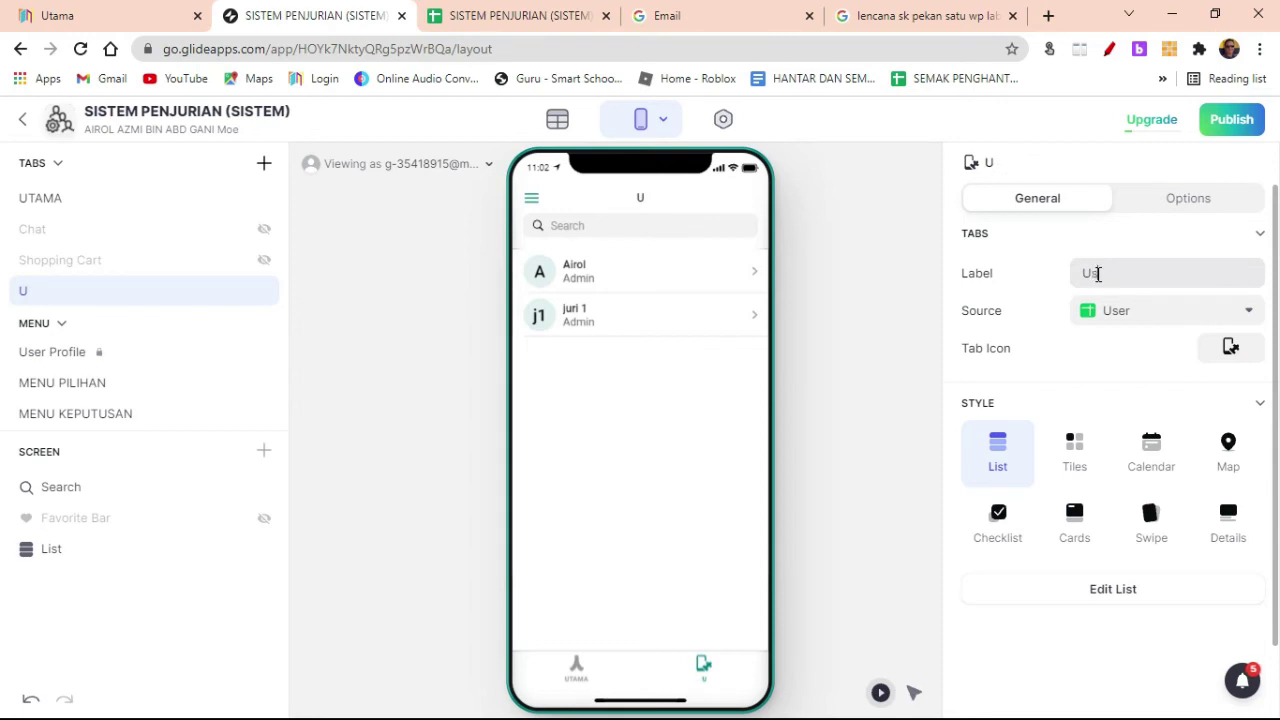
type("ser")
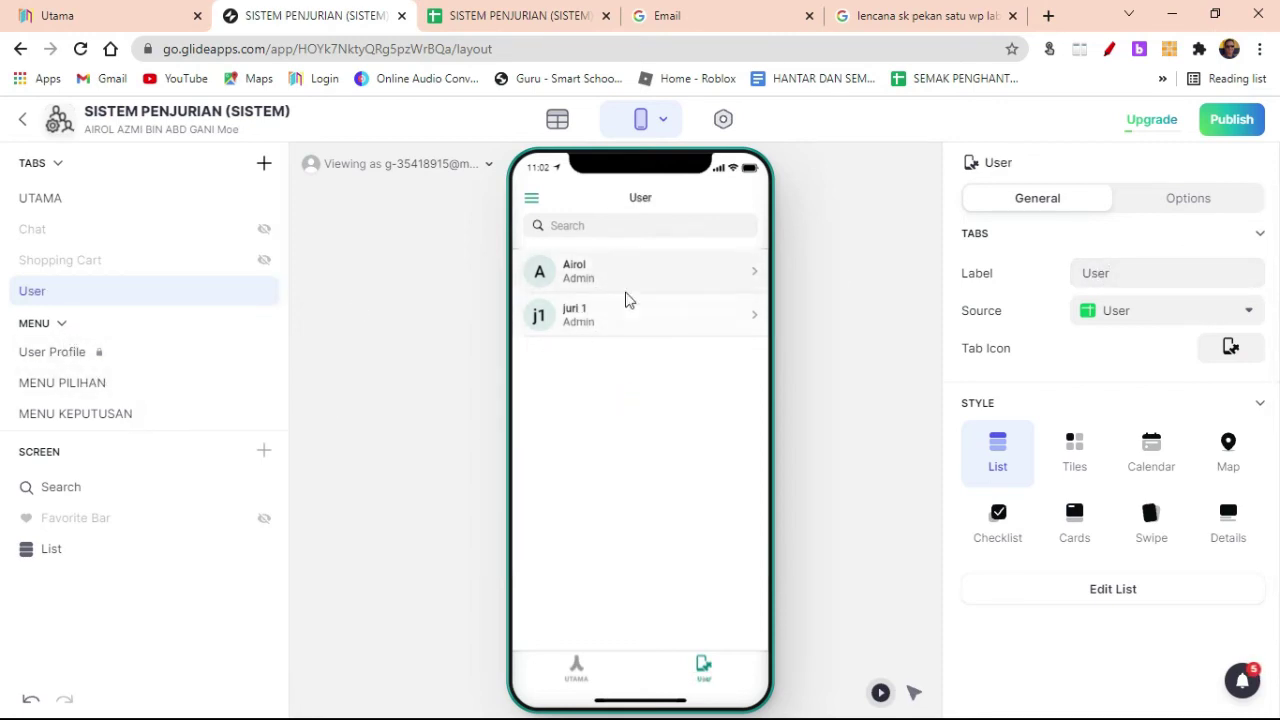
Step: Move the User tab into the menu under User Profile and check a user's detail in preview
left_click(110, 300)
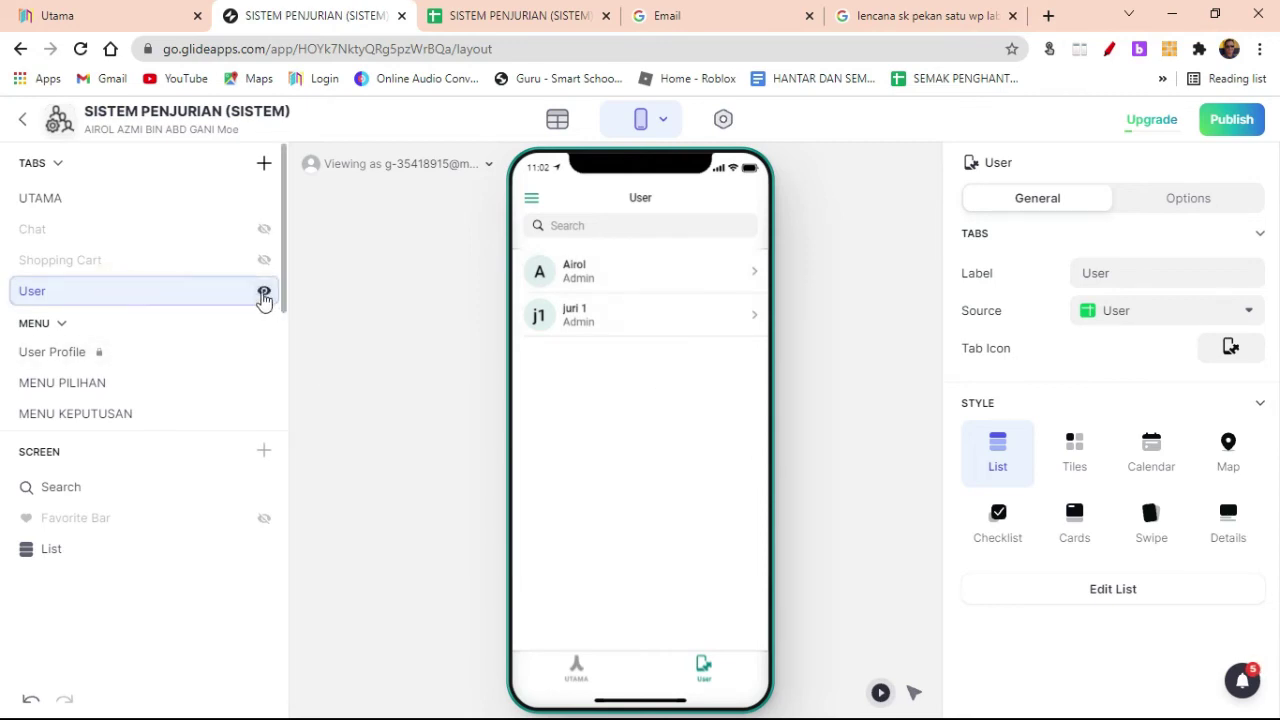
left_click_drag(189, 294, 190, 346)
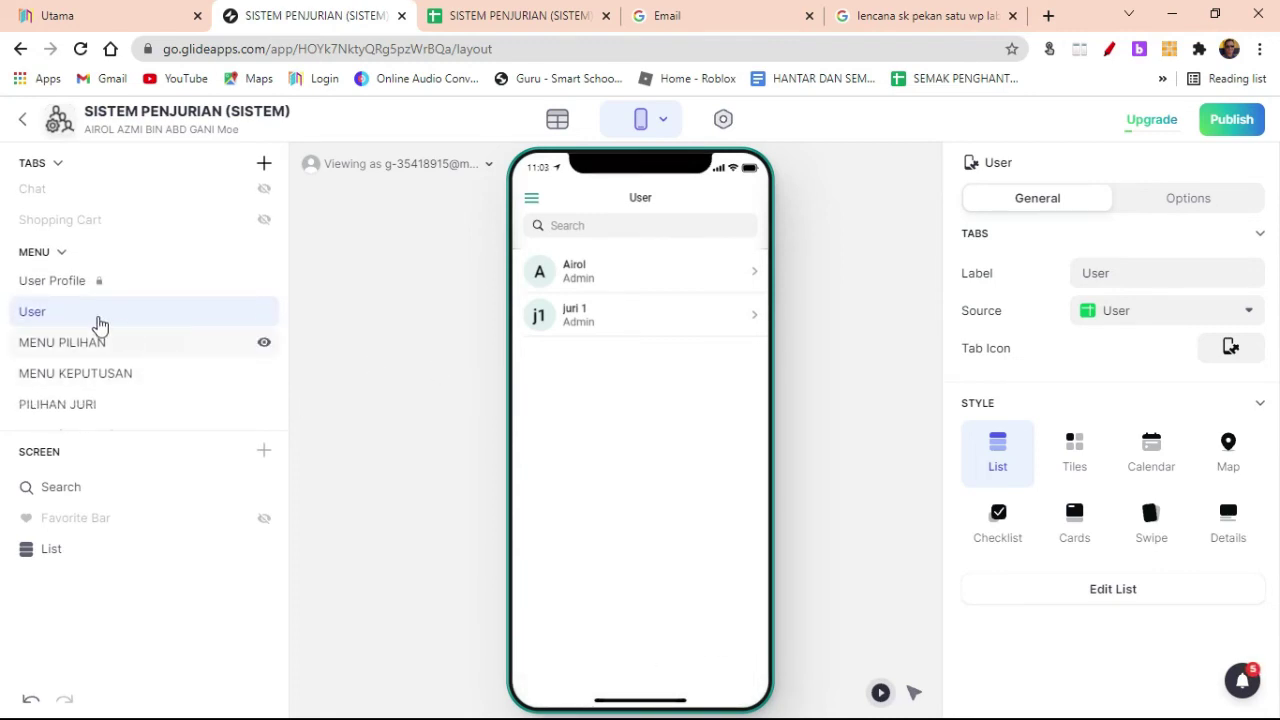
left_click(604, 280)
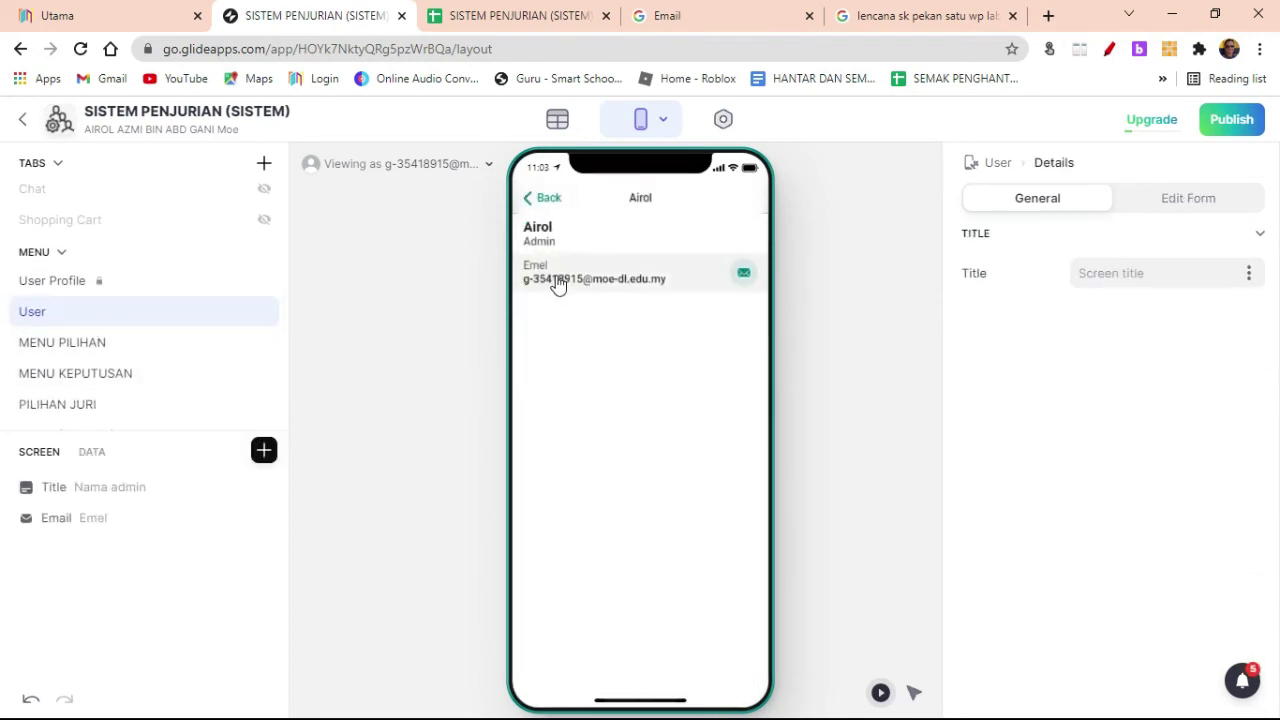
left_click(537, 199)
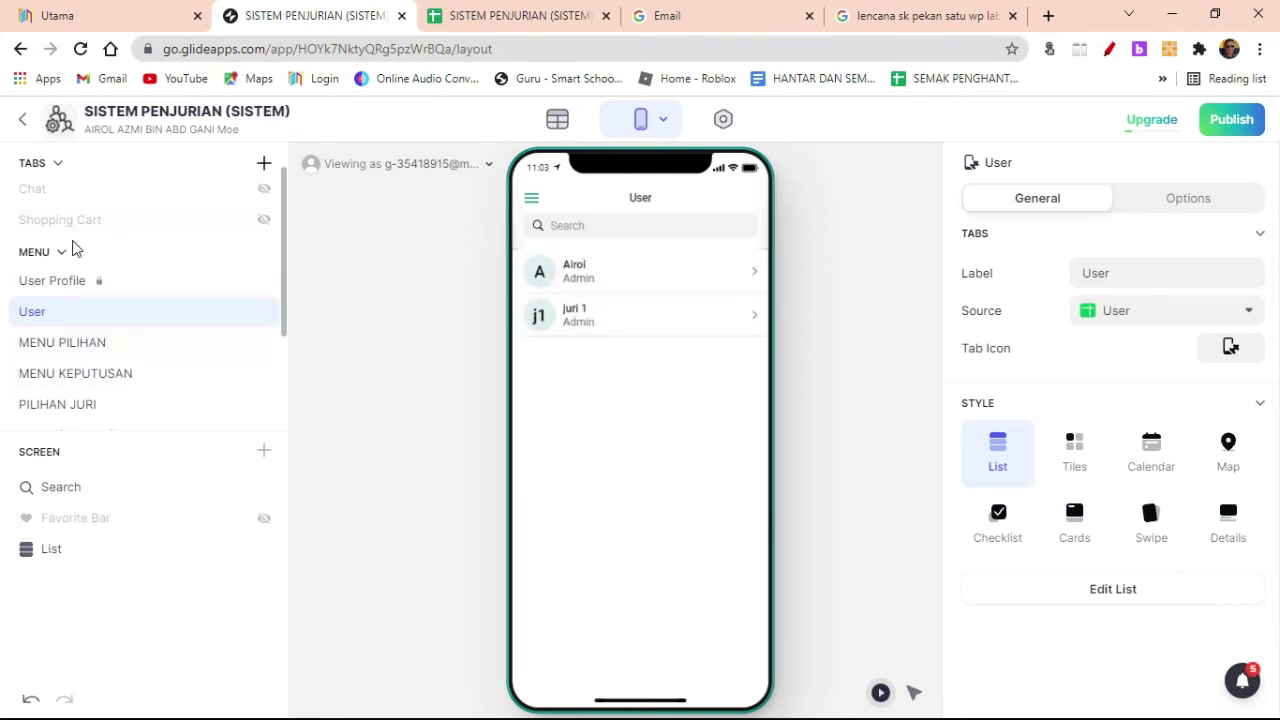
scroll(72, 248, "up", 1)
Step: Set the User Profile's sheet to User, mapping Name to Nama admin and Email to Emel
left_click(76, 197)
left_click(638, 549)
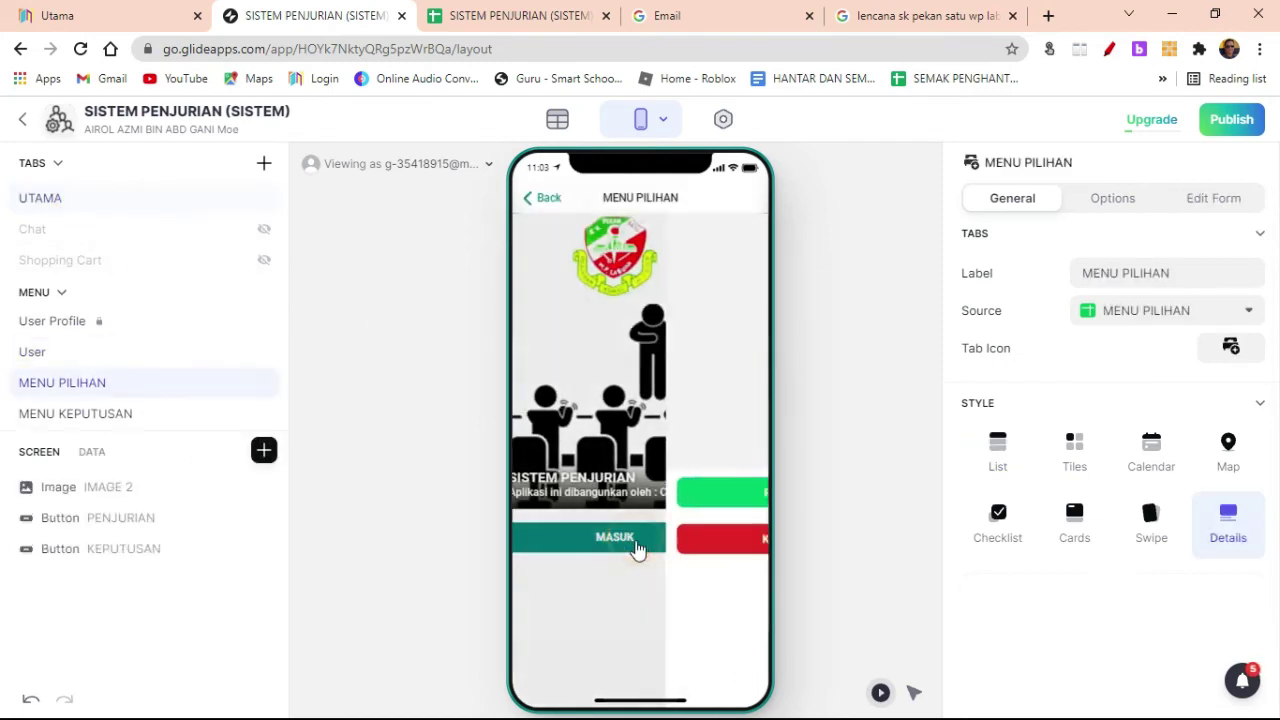
left_click(636, 538)
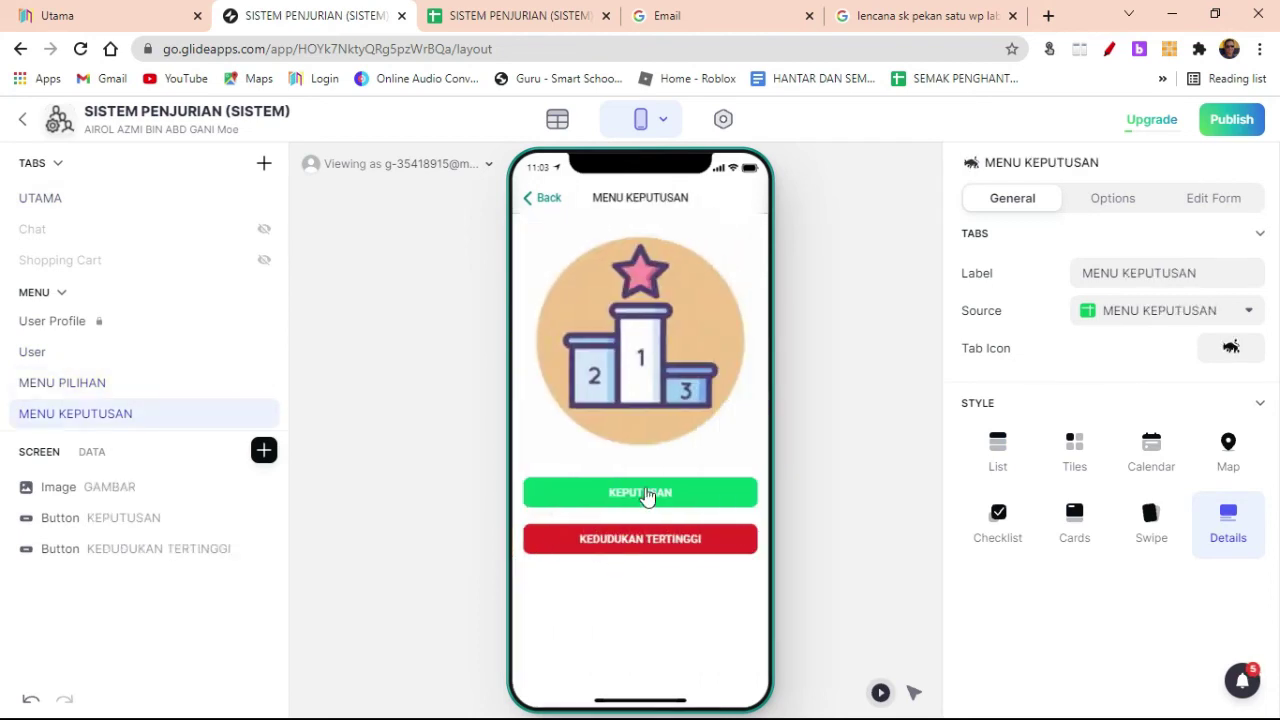
left_click(166, 521)
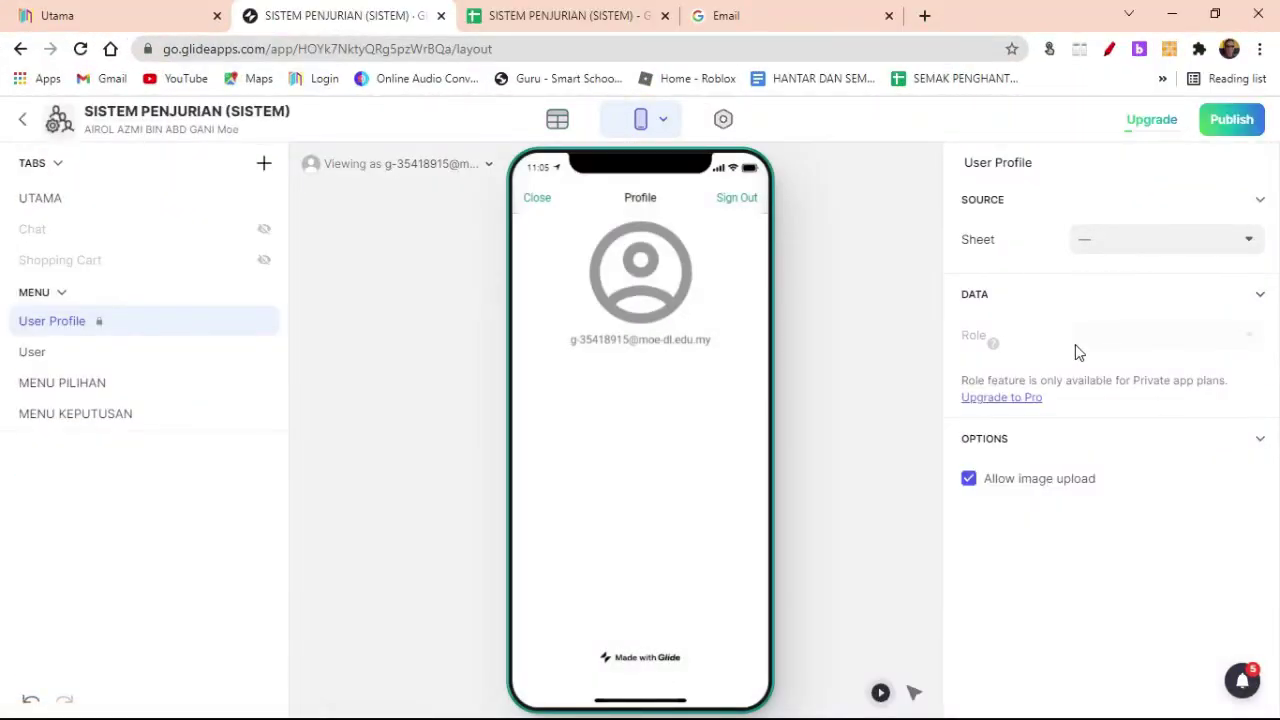
left_click(1147, 248)
left_click(1073, 607)
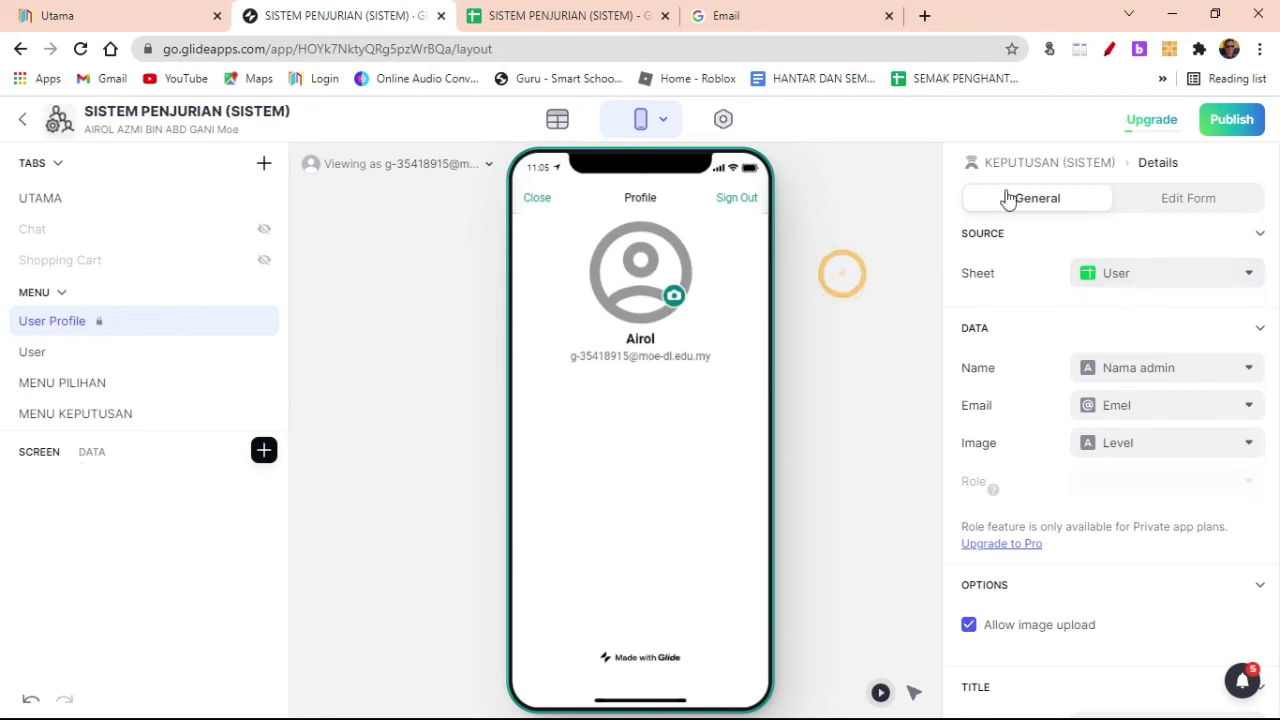
Step: Open the KEPUTUSAN button's 'MENU KEPUTUSAN is not empty' condition and list User Profile fields Nama admin, Emel, Level
left_click(109, 200)
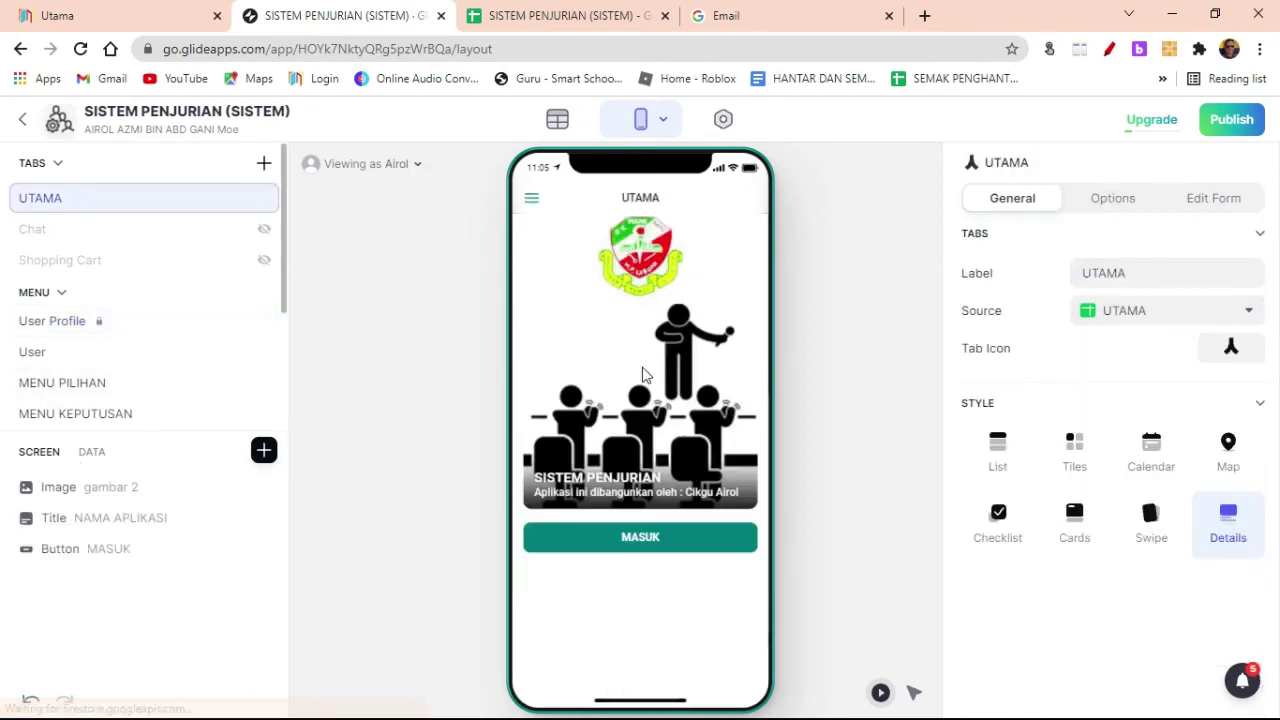
left_click(640, 538)
left_click(632, 530)
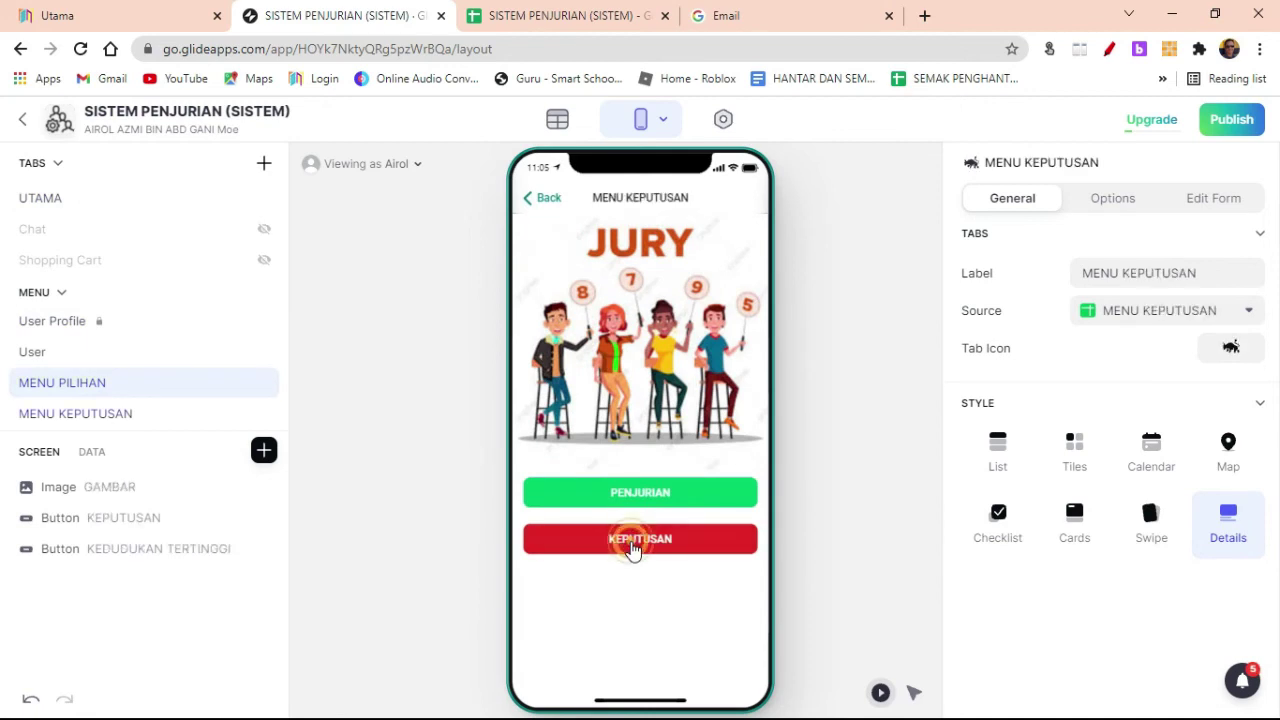
left_click(165, 515)
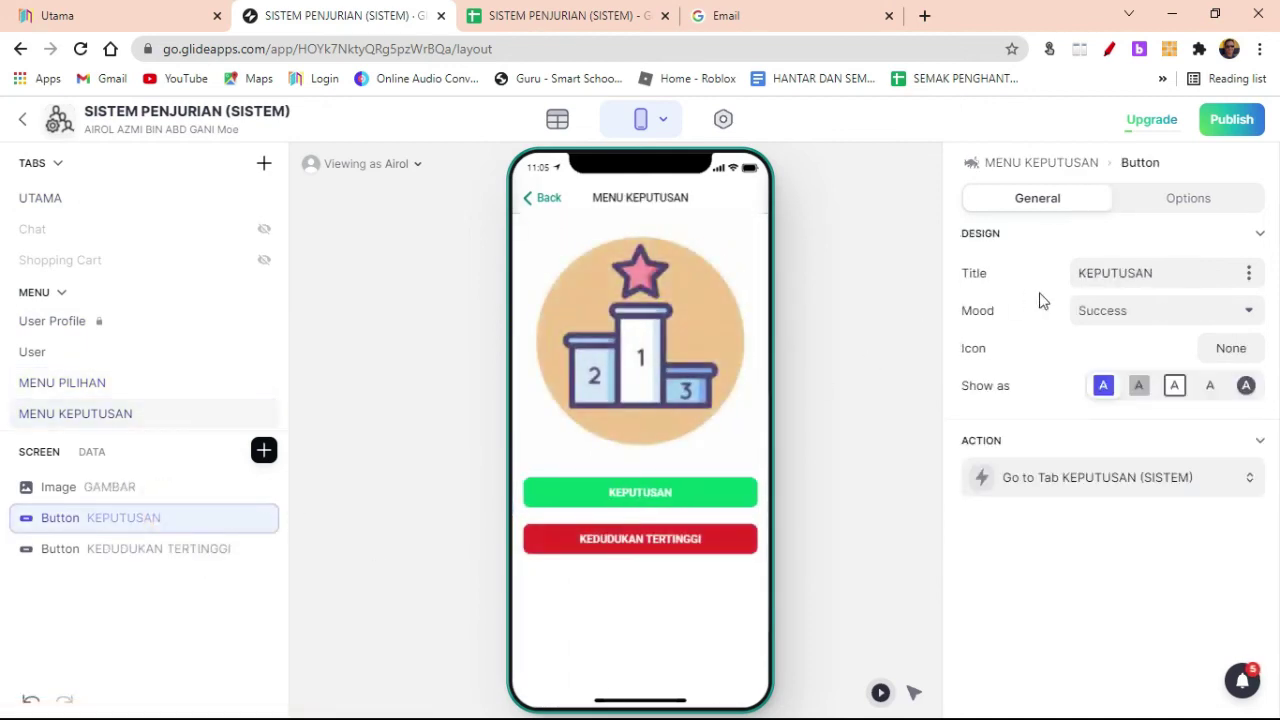
left_click(1190, 200)
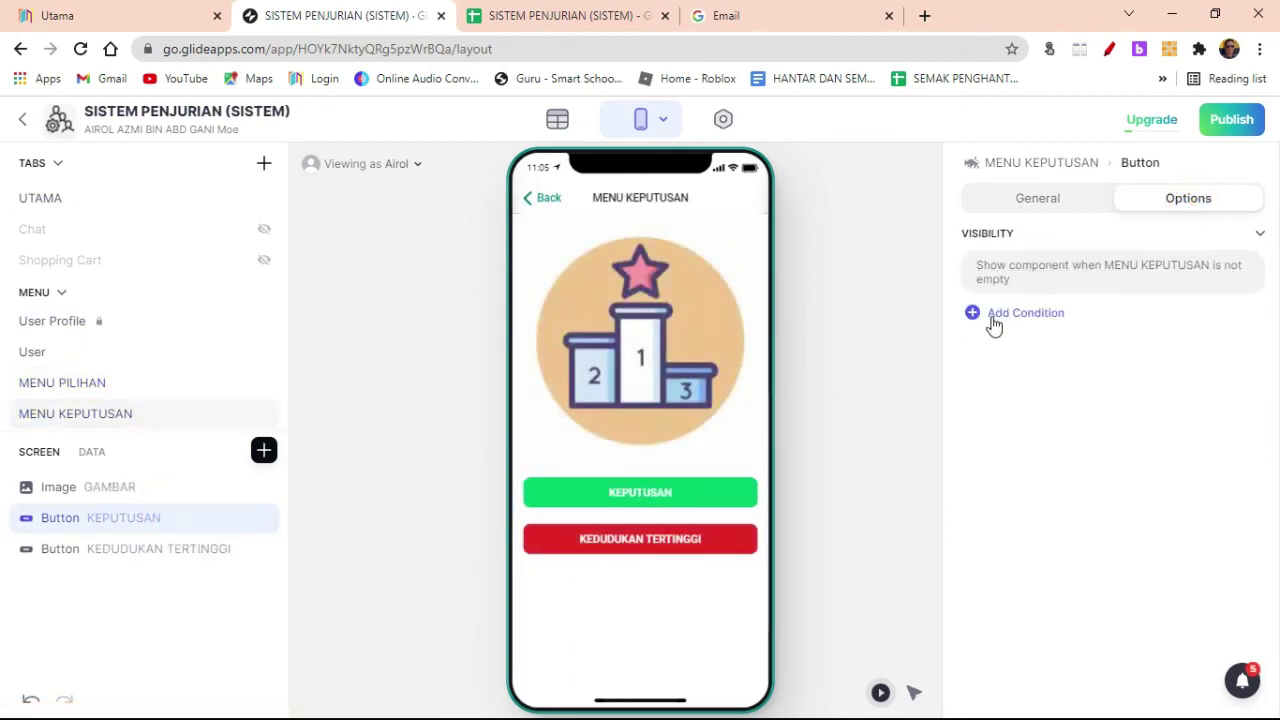
left_click(1077, 290)
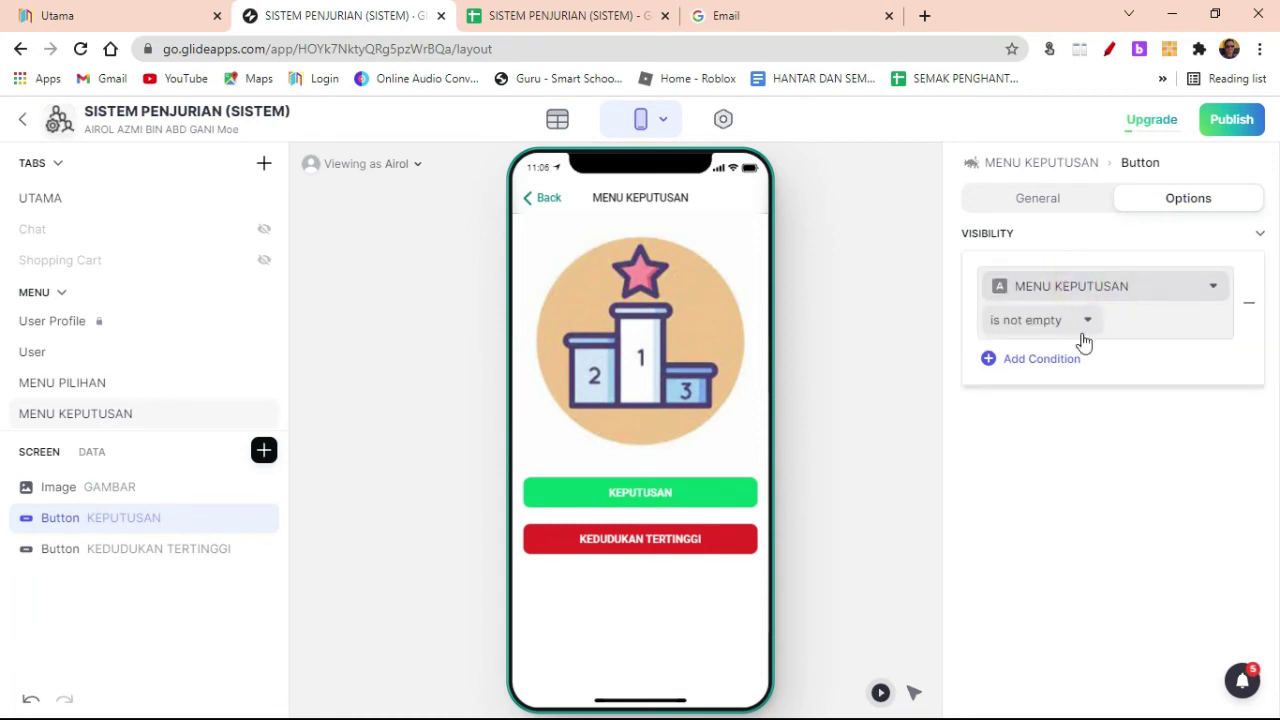
left_click(1089, 288)
mouse_move(1110, 360)
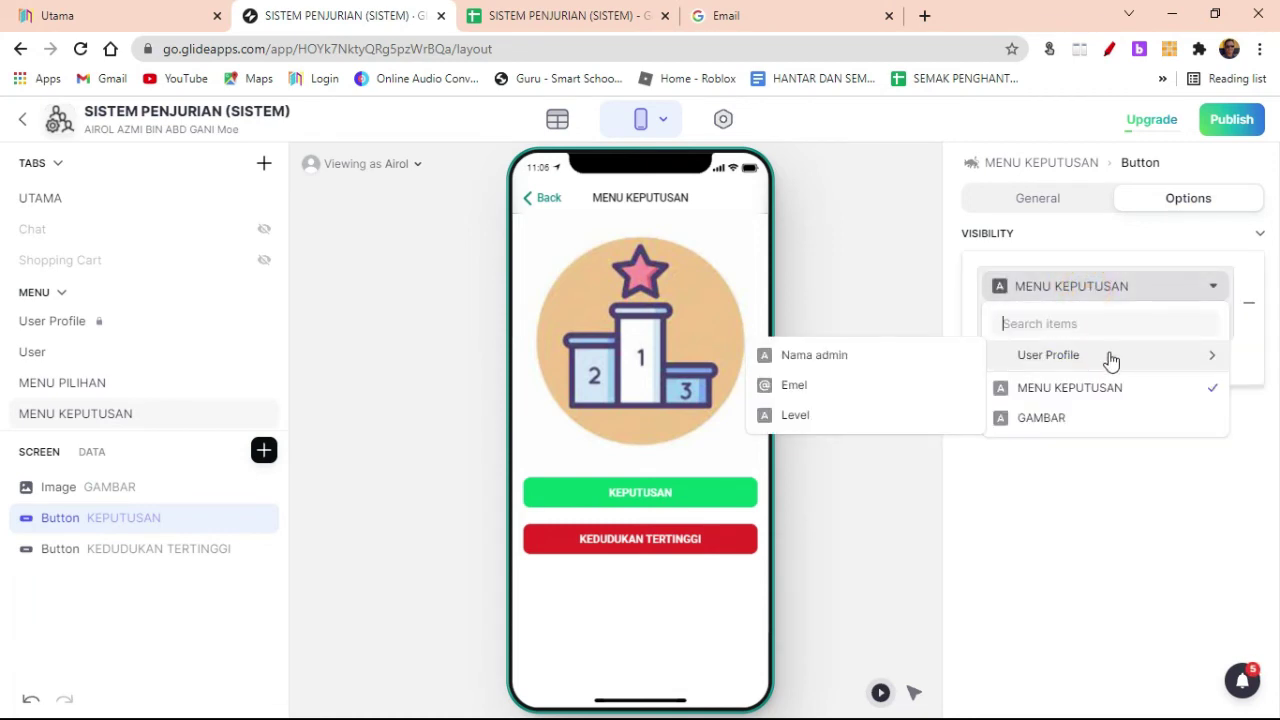